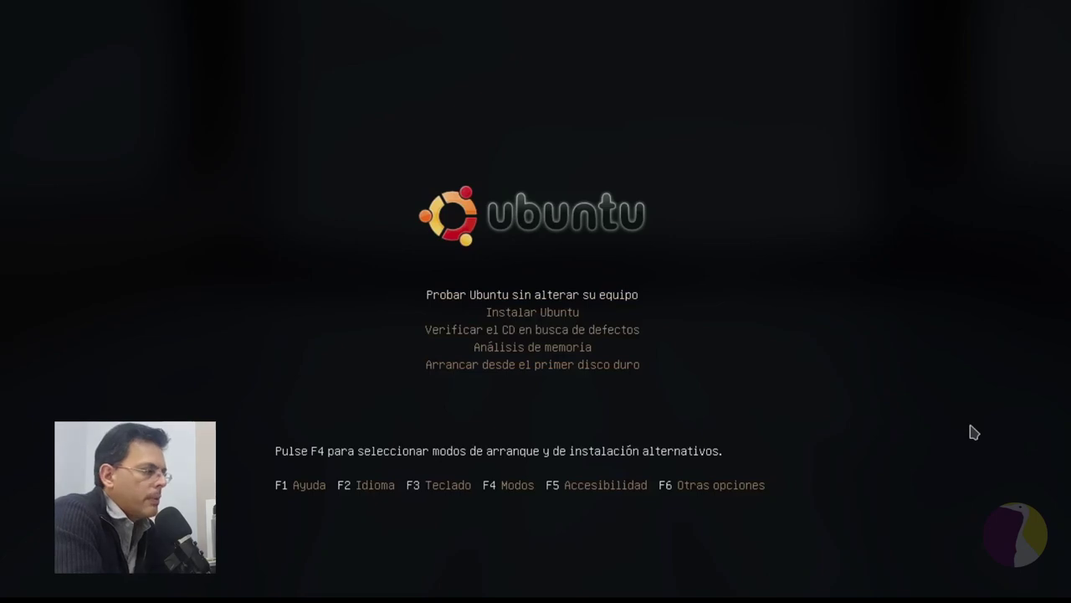
# Choose 'Instalar Ubuntu' in the live CD boot menu and start the installer.
pyautogui.press('Down')
pyautogui.press('Up')
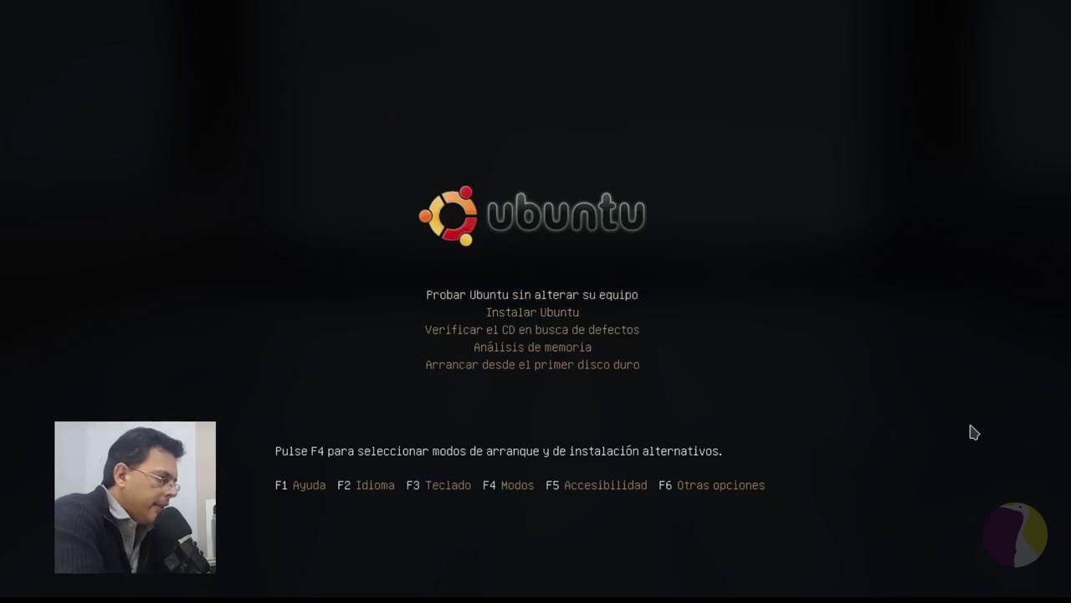
pyautogui.press('Down')
pyautogui.press('Up')
pyautogui.press('Down')
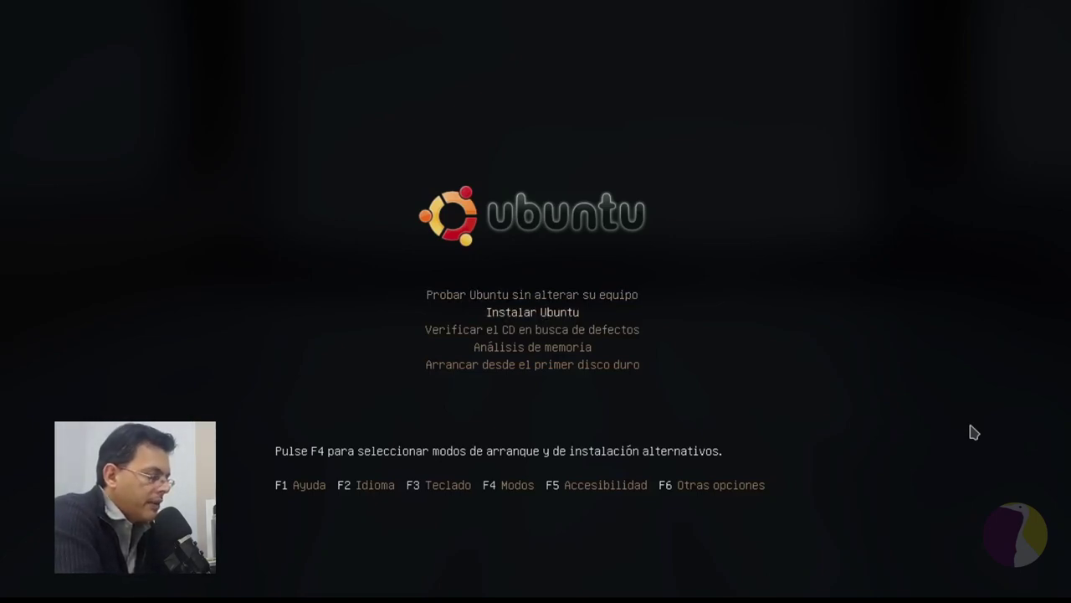
pyautogui.press('Up')
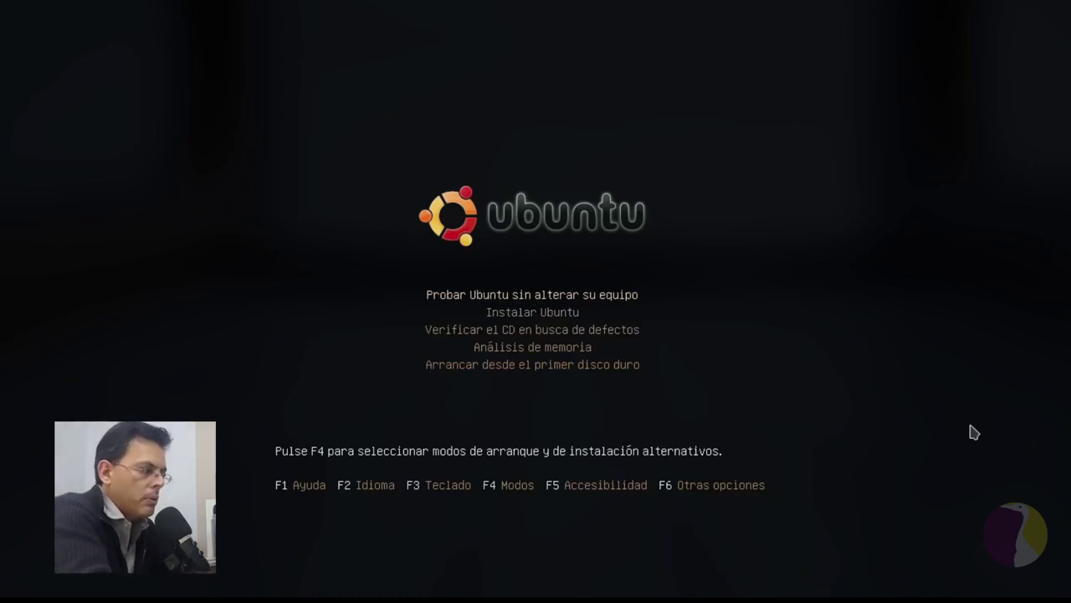
pyautogui.press('Down')
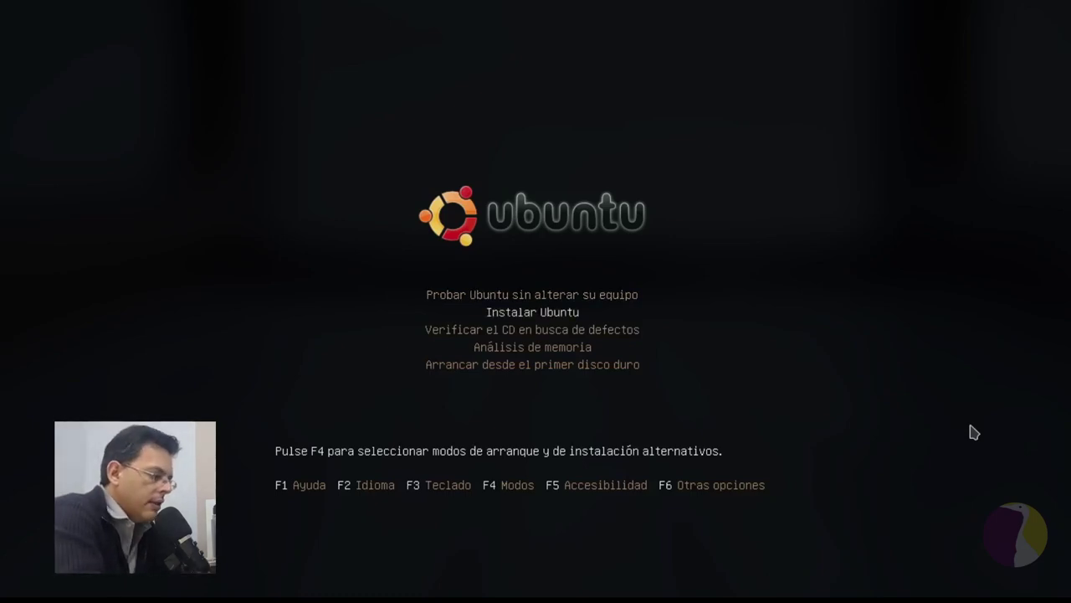
pyautogui.press('Return')
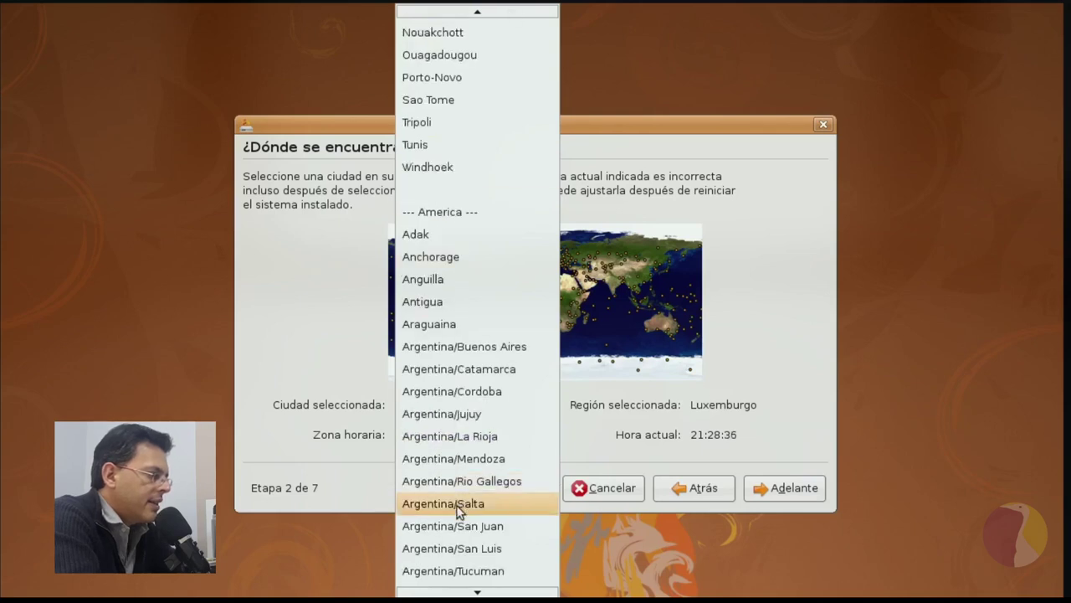
# Set location to Argentina/Salta and keyboard to Latin American, then accept guided partitioning.
pyautogui.click(454, 502)
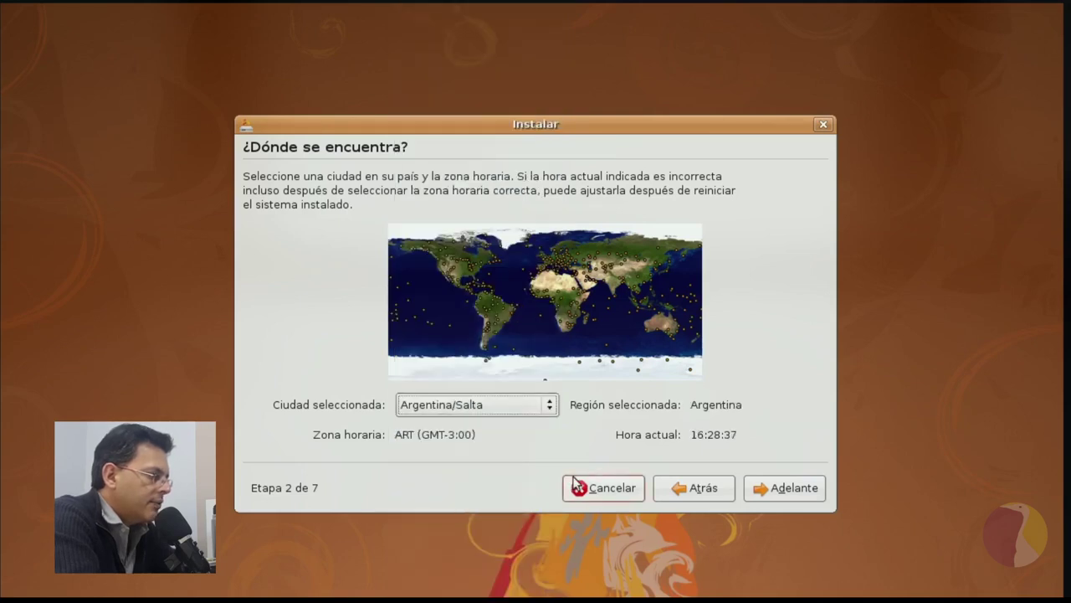
pyautogui.click(791, 493)
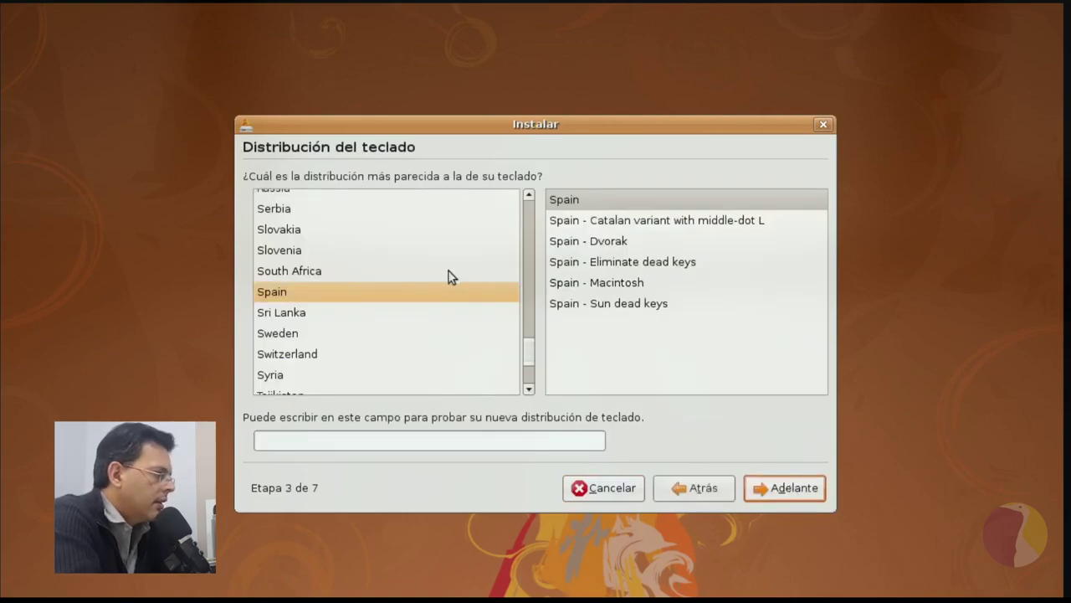
pyautogui.write('l')
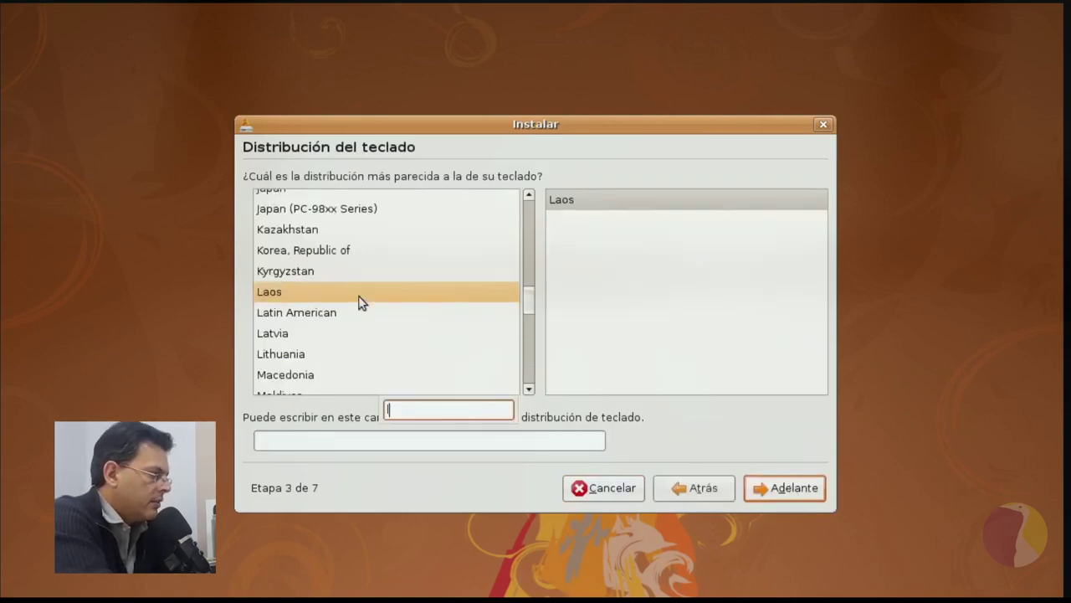
pyautogui.click(347, 311)
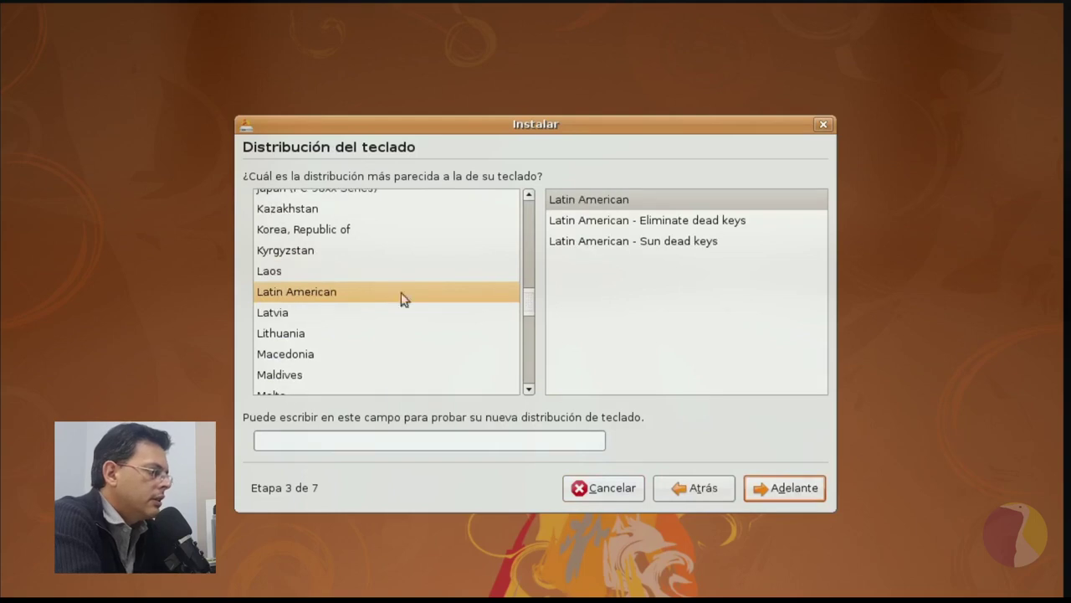
pyautogui.click(786, 484)
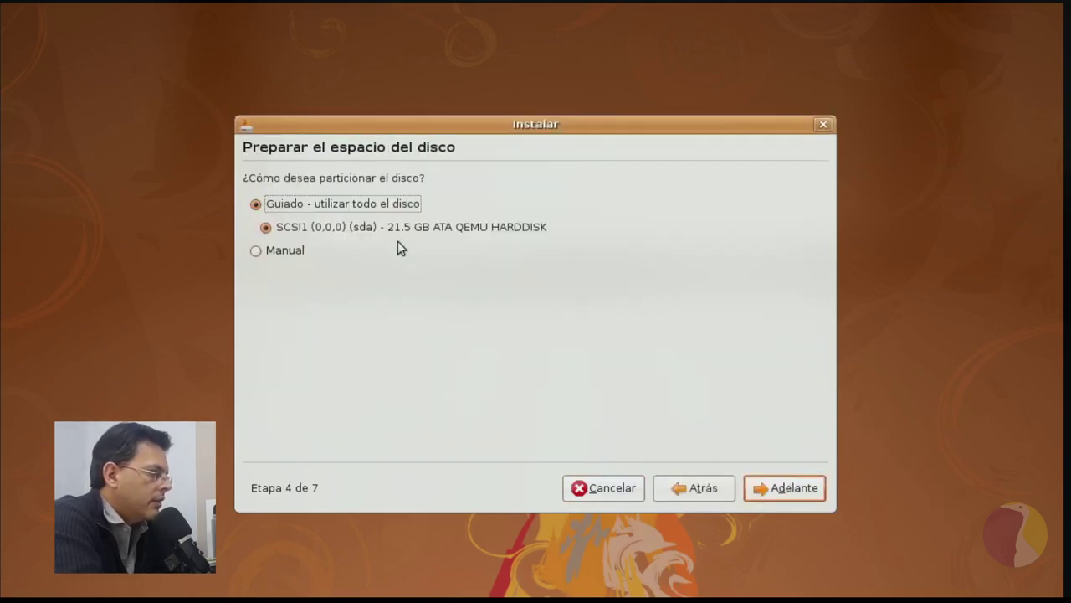
pyautogui.click(796, 486)
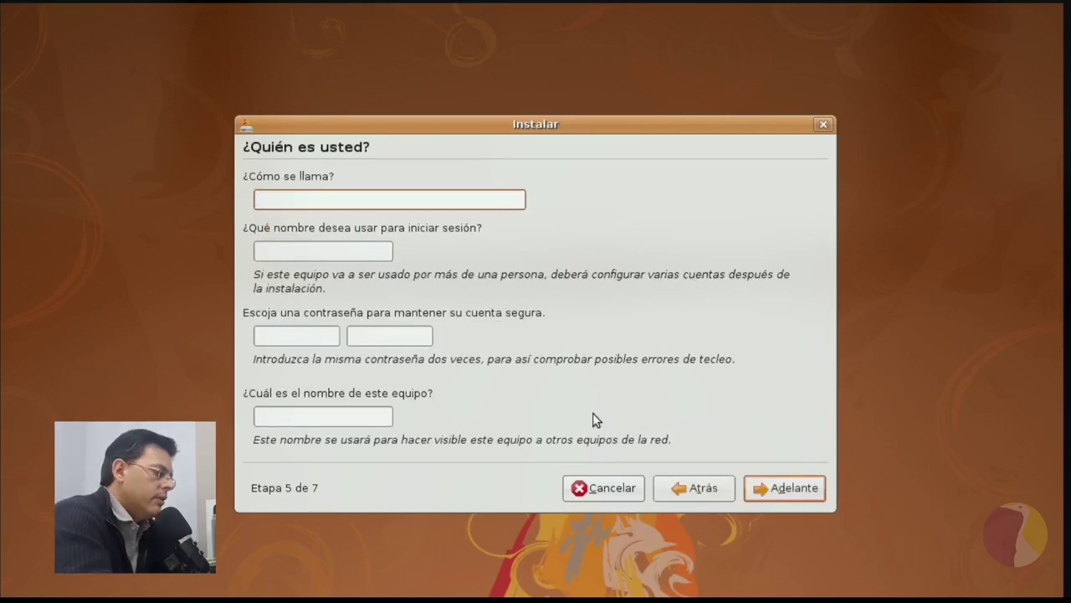
# Enter the user's full name, a login name and the password twice, keeping the default computer name.
pyautogui.write('Manuel')
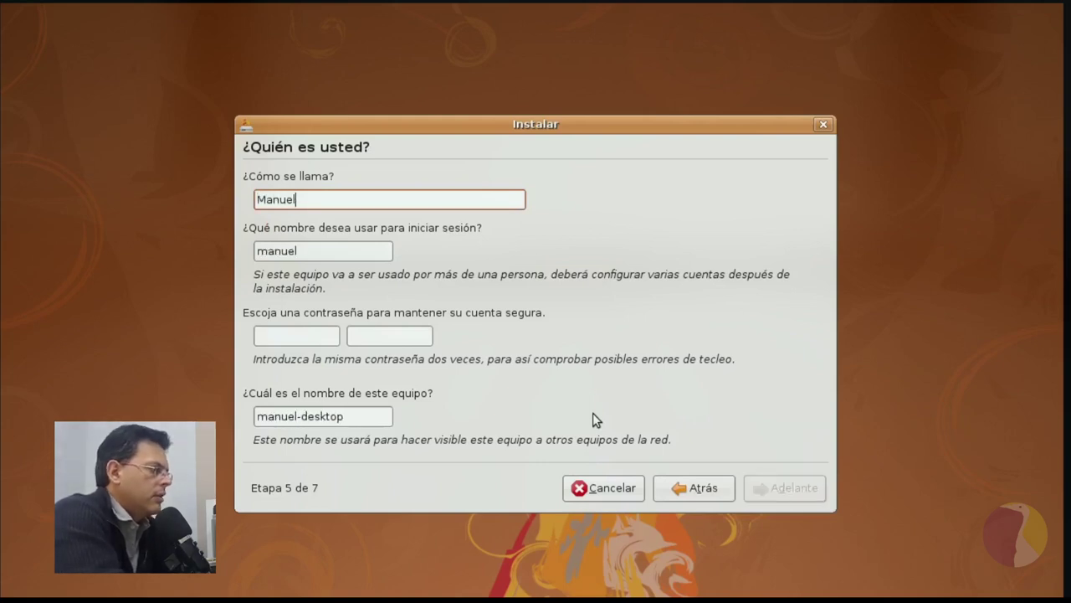
pyautogui.press('Tab')
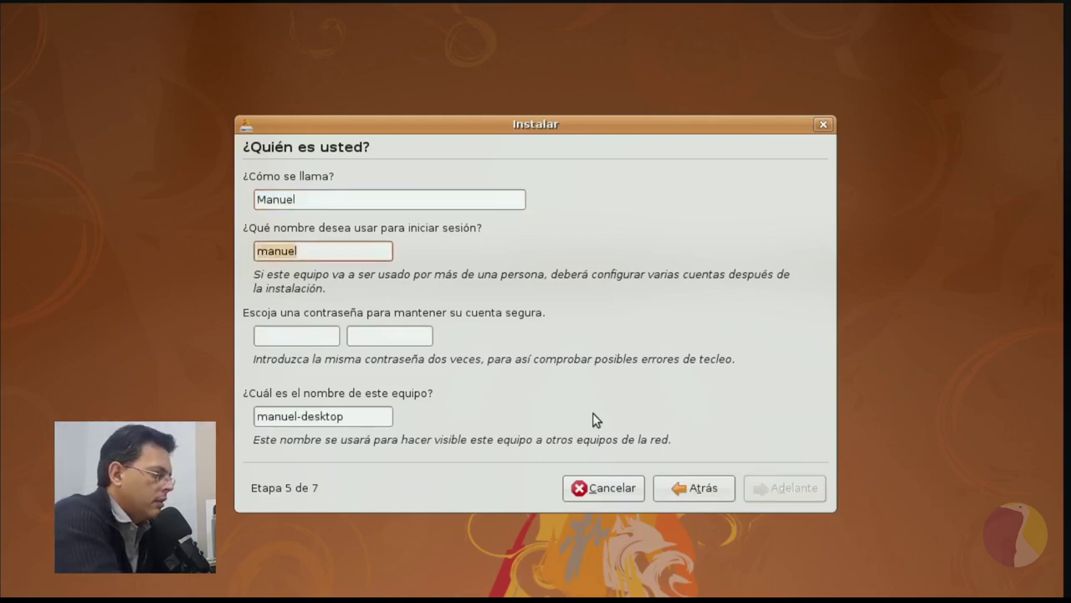
pyautogui.press('BackSpace')
pyautogui.write('lgr')
pyautogui.press('Tab')
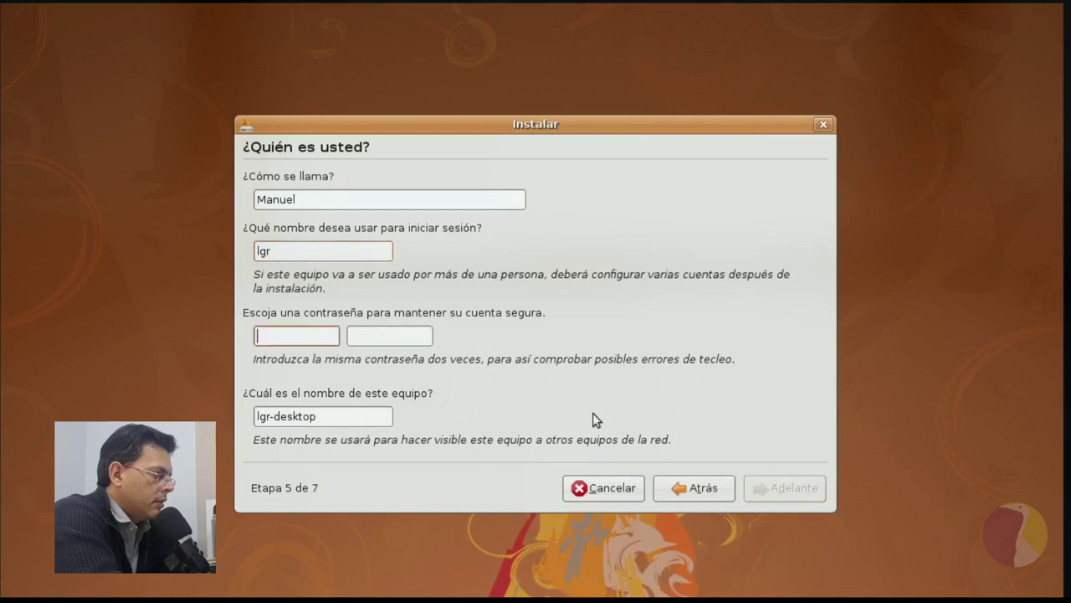
pyautogui.write('**')
pyautogui.press('Tab')
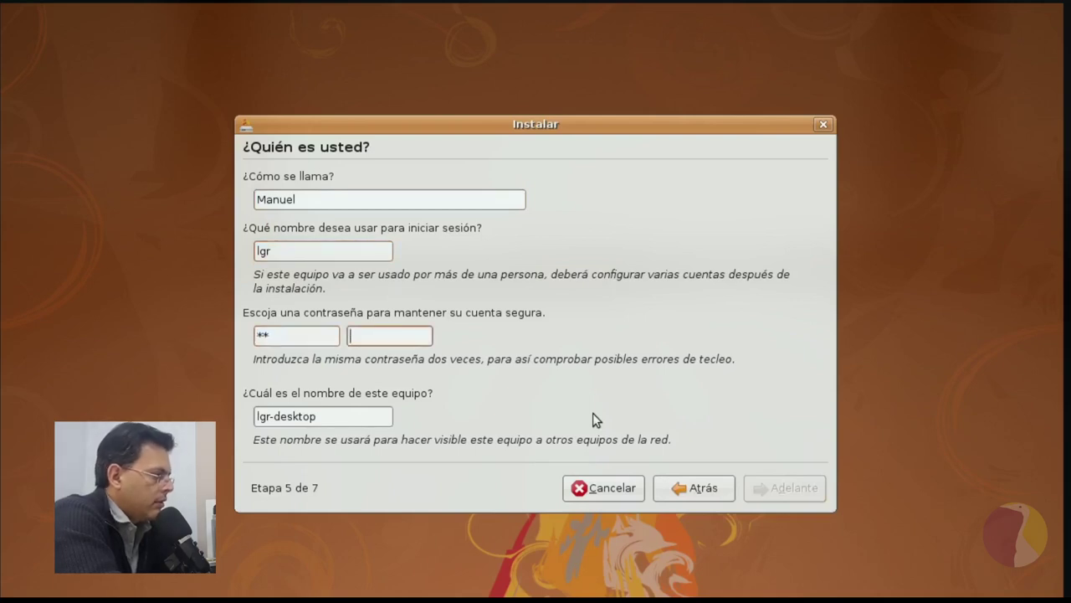
pyautogui.write('**')
pyautogui.press('Tab')
pyautogui.press('Tab')
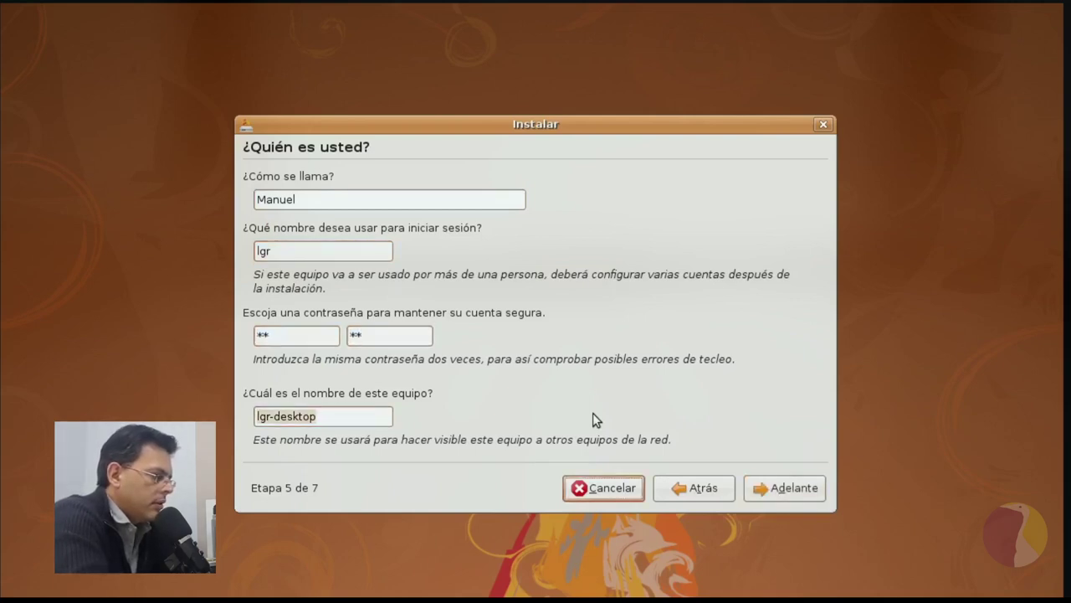
pyautogui.click(781, 489)
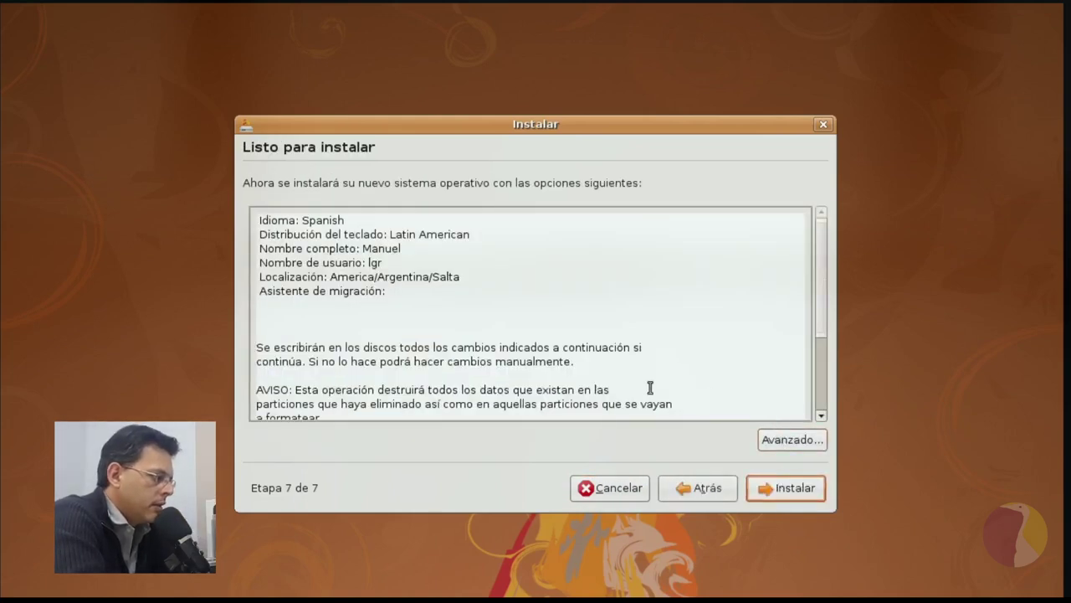
# Start the installation from the 'Listo para instalar' summary with 'Instalar'.
pyautogui.click(774, 494)
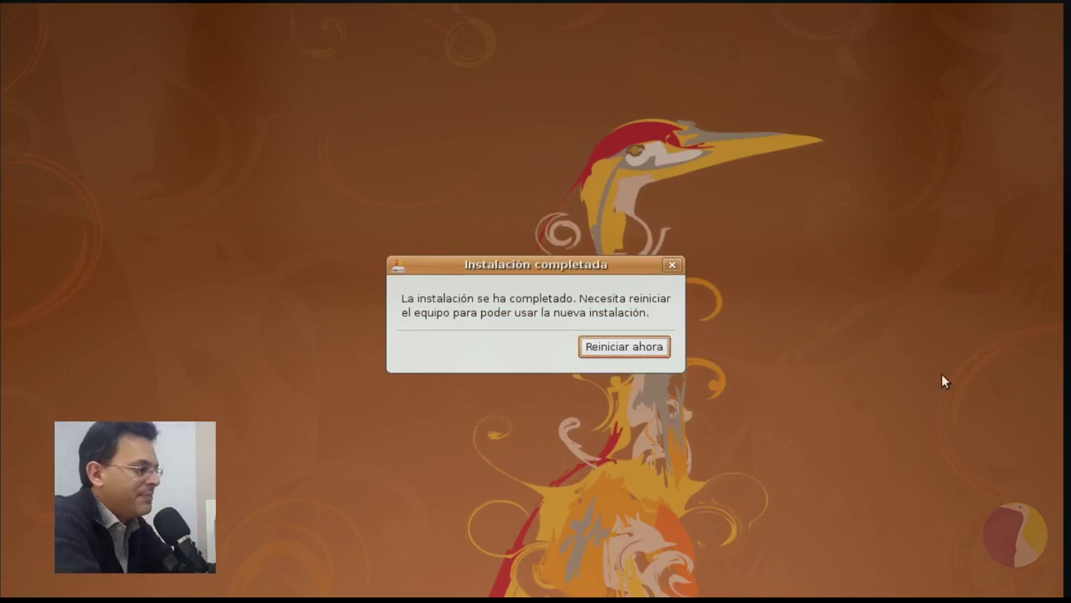
# Choose 'Reiniciar ahora' to reboot into the installed system.
pyautogui.click(643, 348)
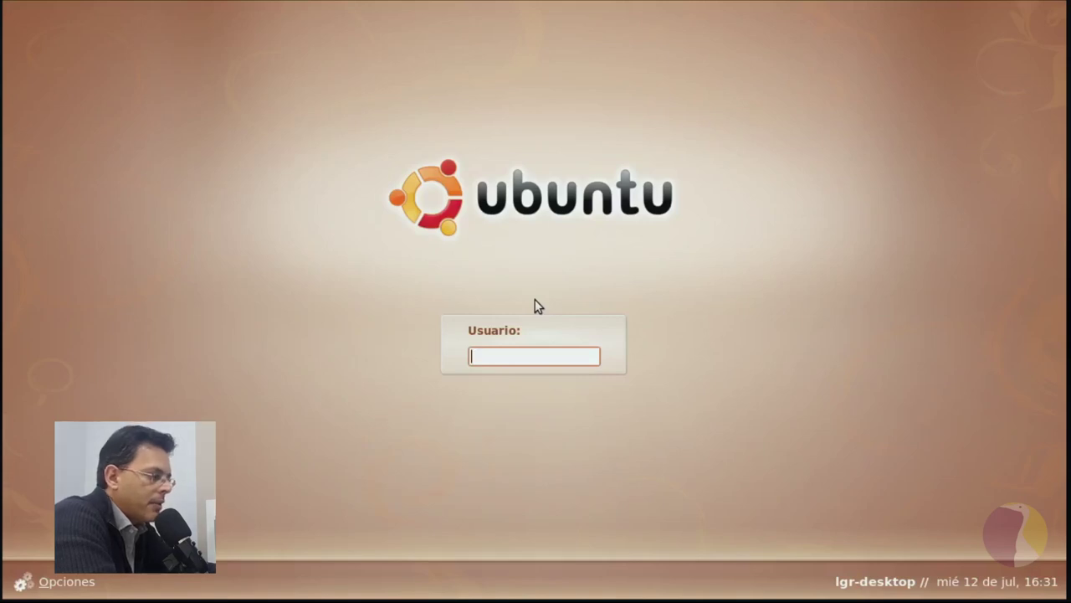
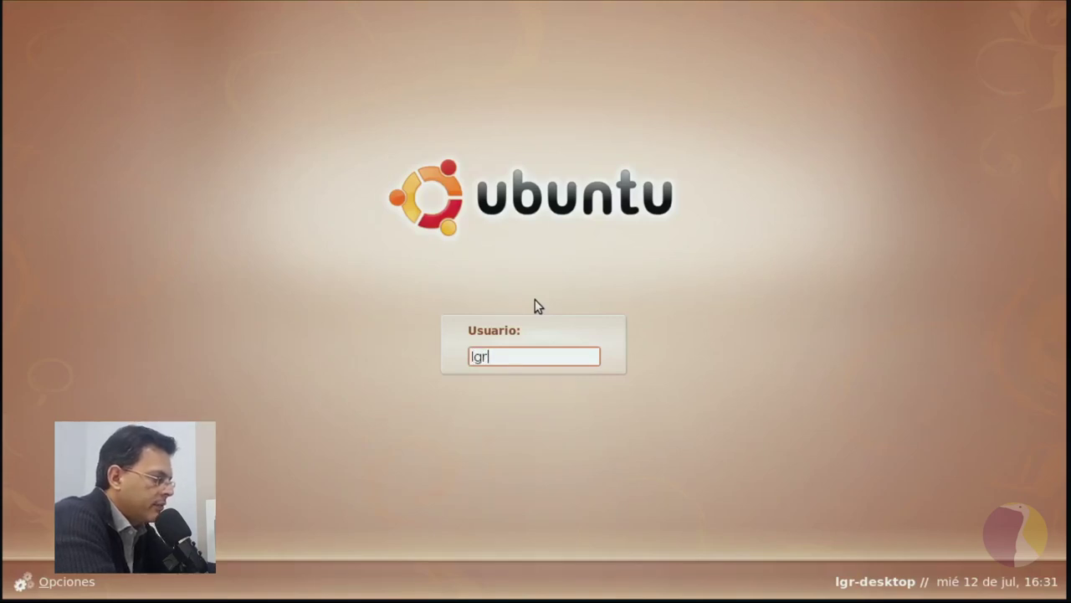
# Log in with the new account's username and password.
pyautogui.press('Return')
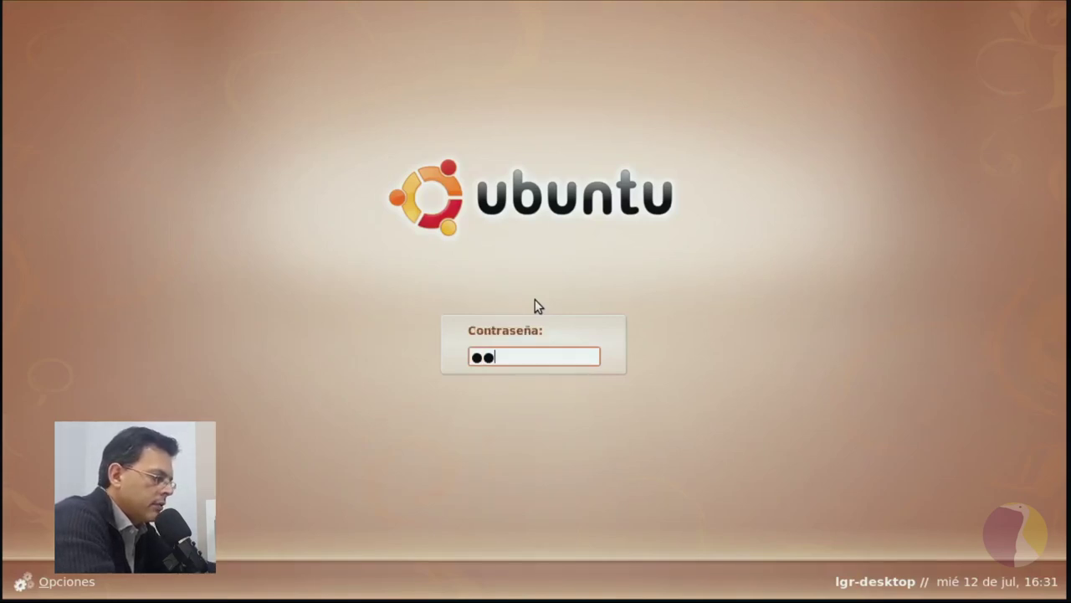
pyautogui.press('Return')
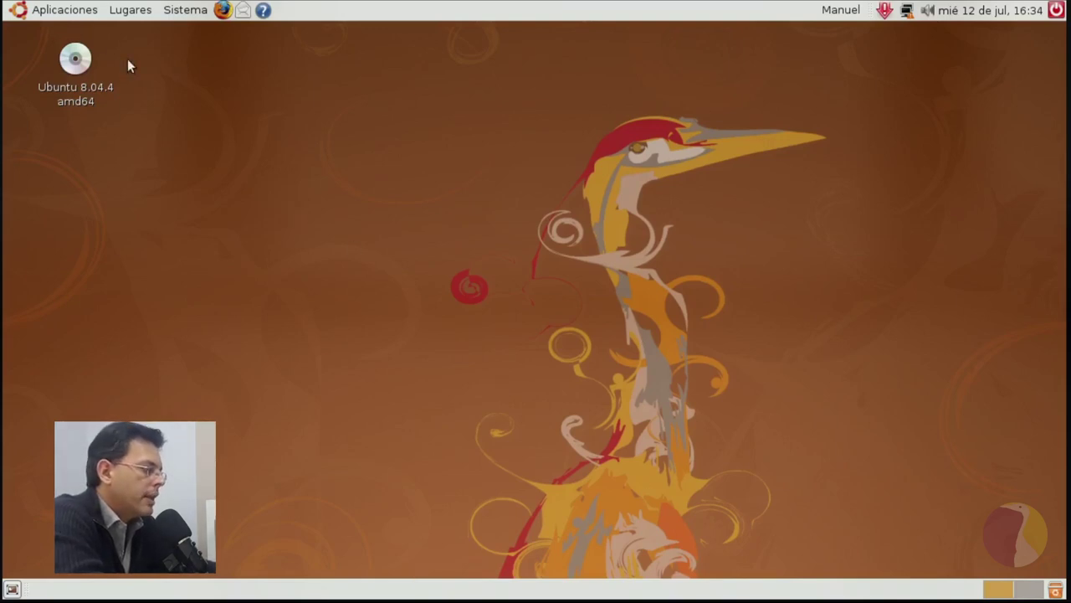
pyautogui.click(44, 17)
pyautogui.moveTo(191, 18)
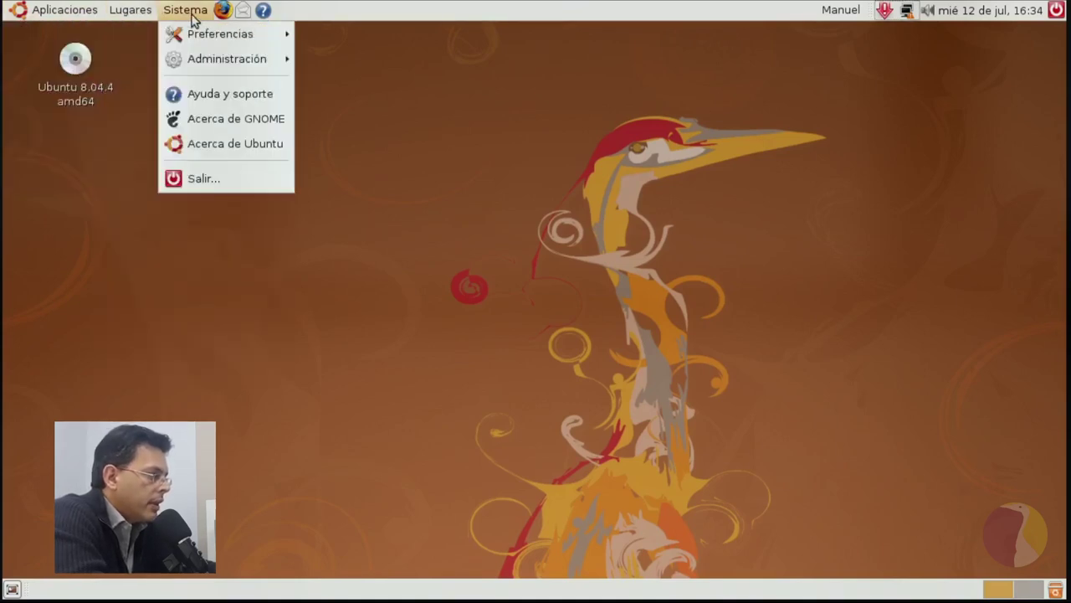
pyautogui.moveTo(83, 17)
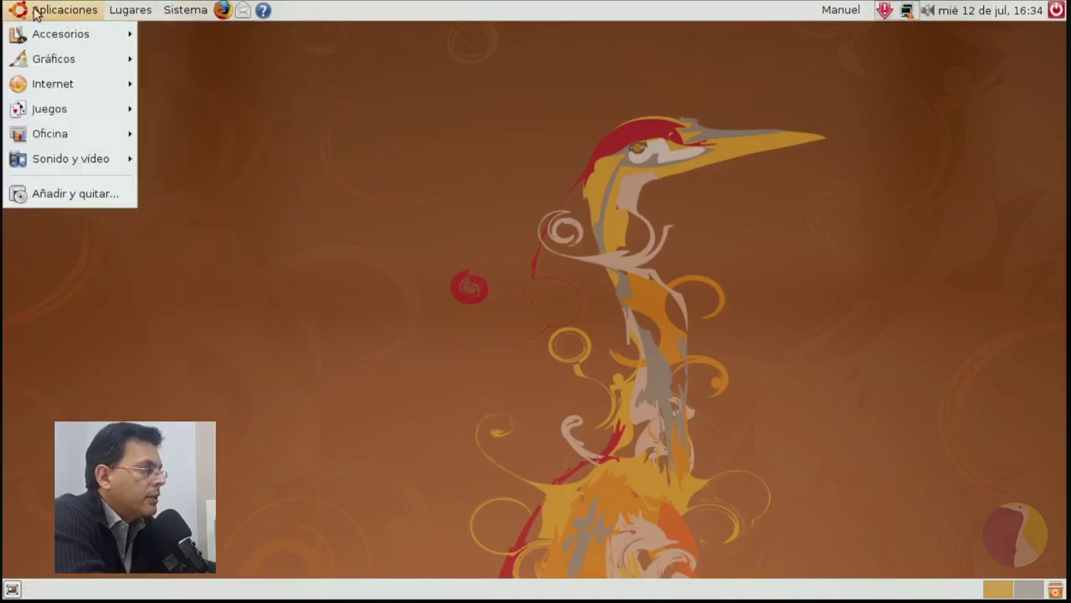
pyautogui.moveTo(39, 33)
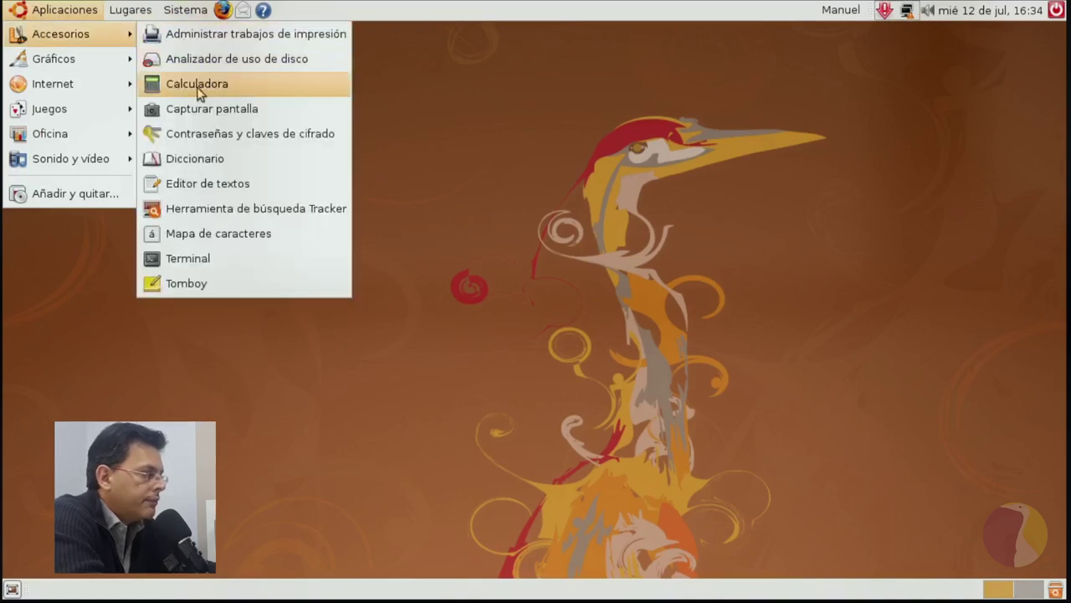
pyautogui.moveTo(131, 11)
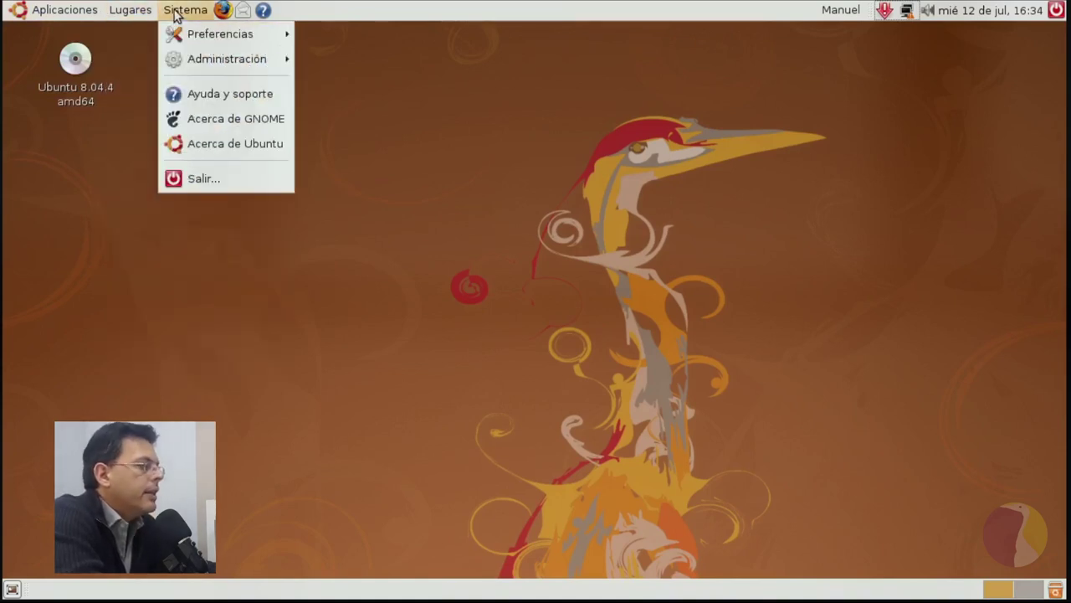
pyautogui.moveTo(186, 41)
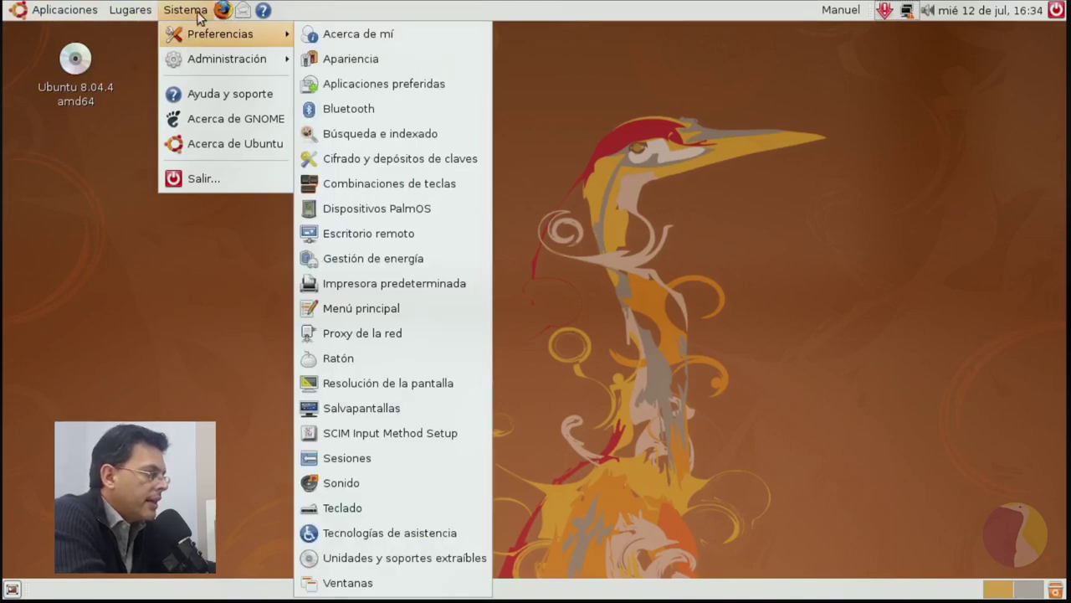
pyautogui.click(199, 15)
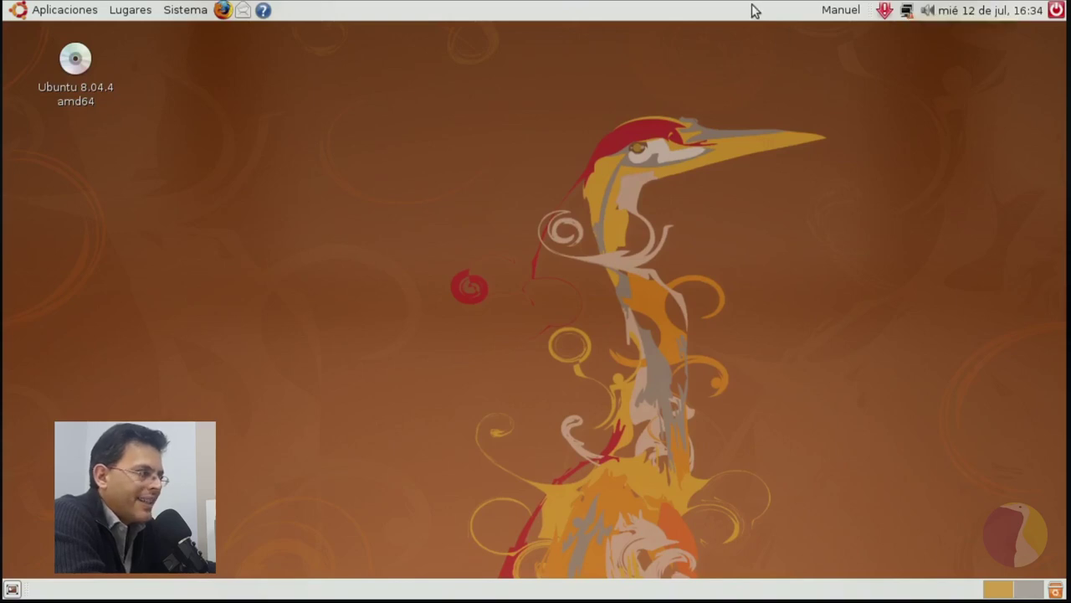
# Open and close the user switcher list in the top panel.
pyautogui.click(848, 11)
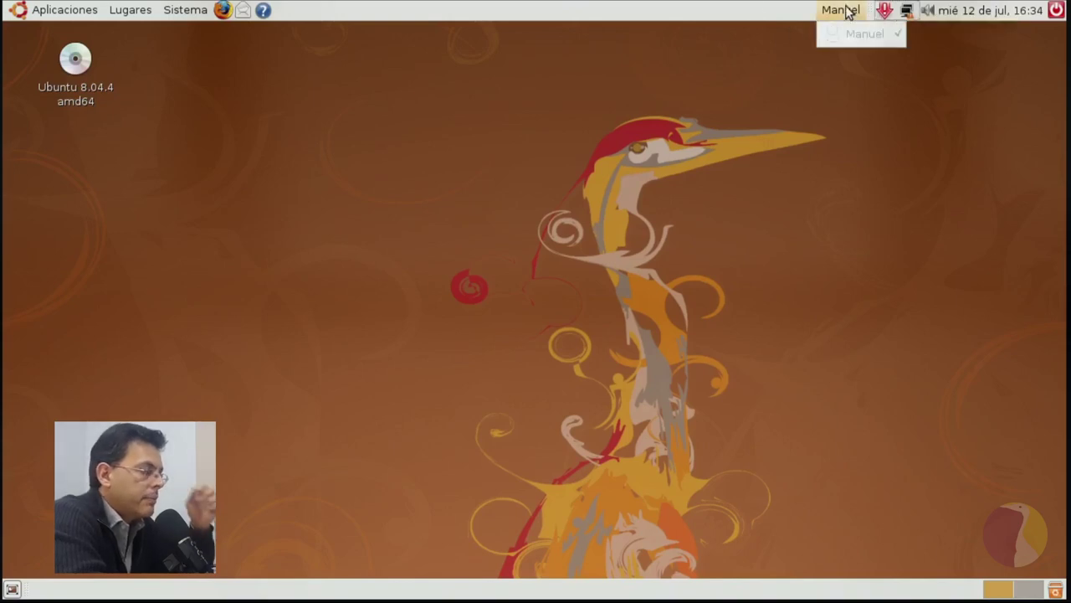
pyautogui.click(848, 11)
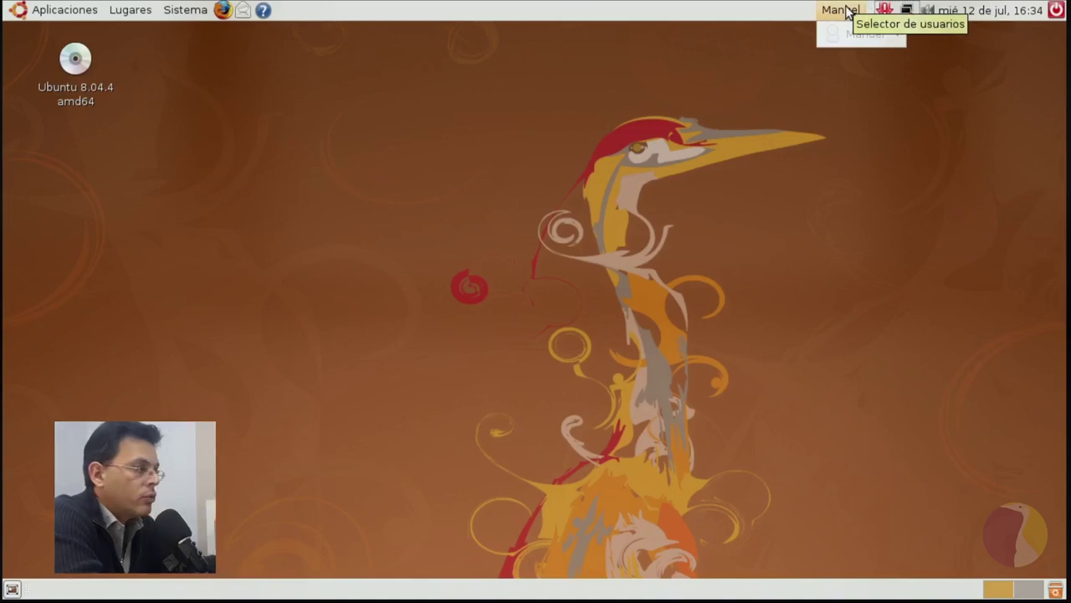
pyautogui.click(853, 14)
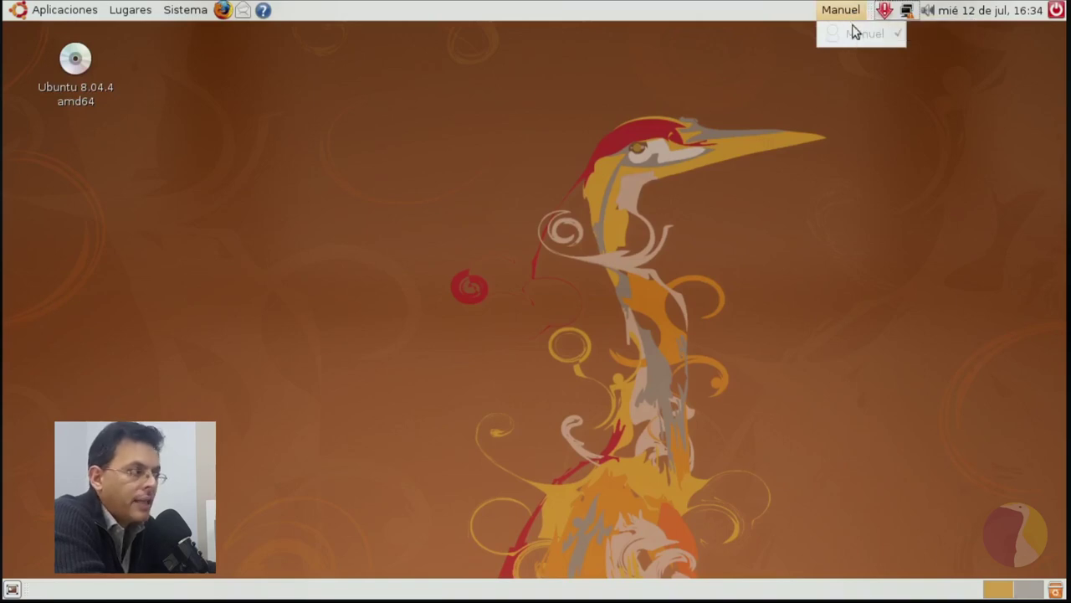
pyautogui.click(851, 13)
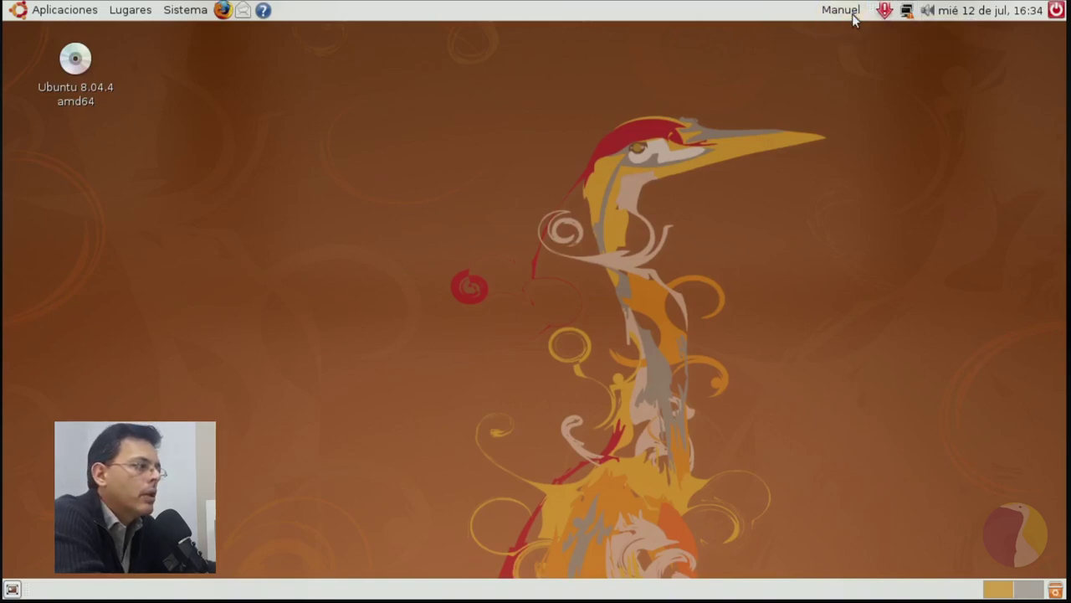
# Connect to the wired network and lower the system volume slightly.
pyautogui.click(907, 12)
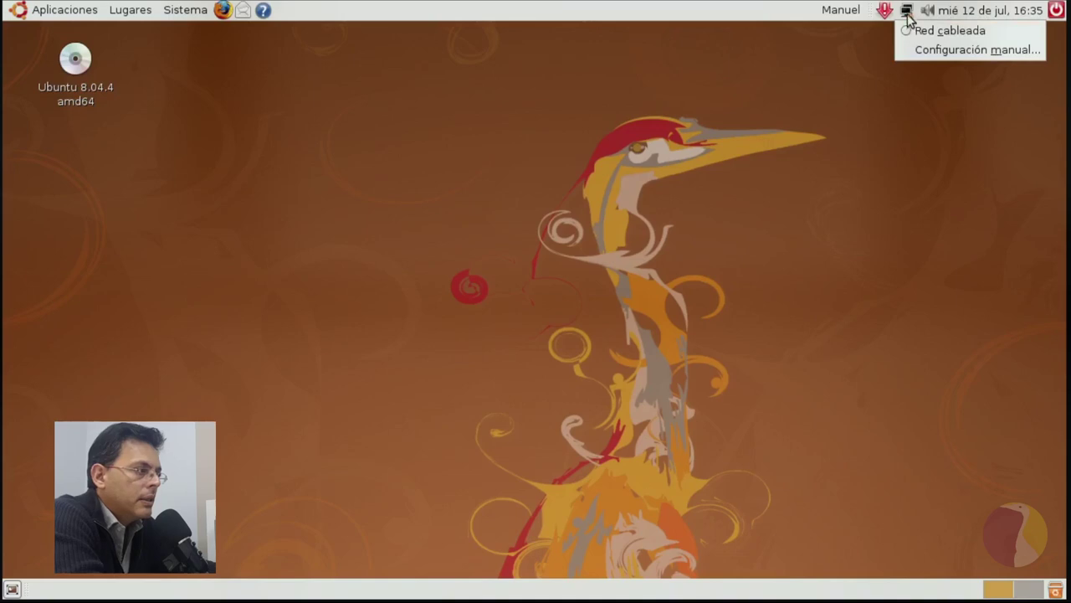
pyautogui.click(910, 32)
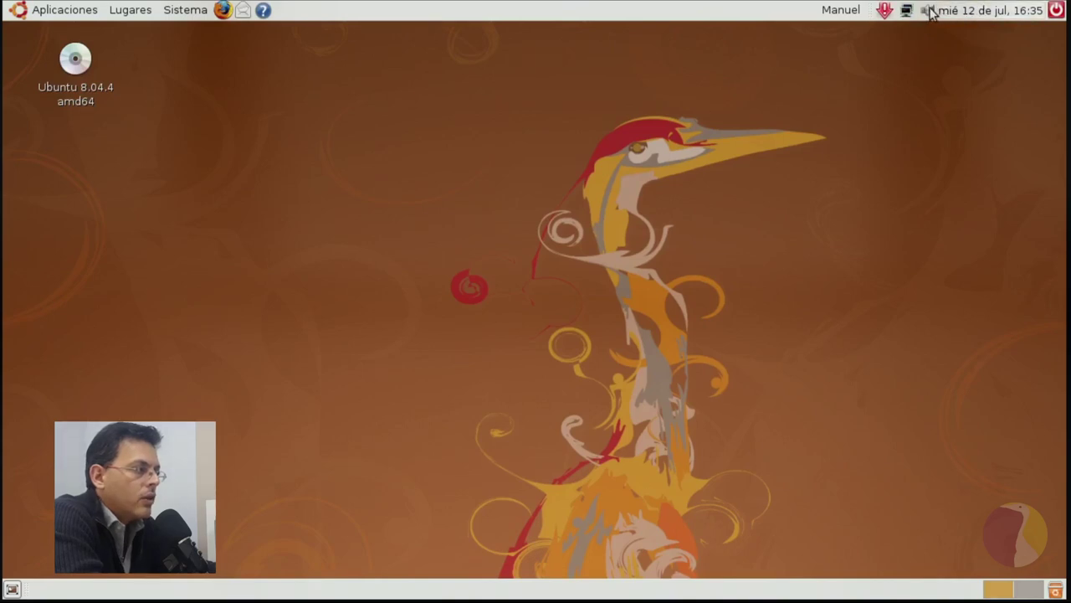
pyautogui.click(929, 11)
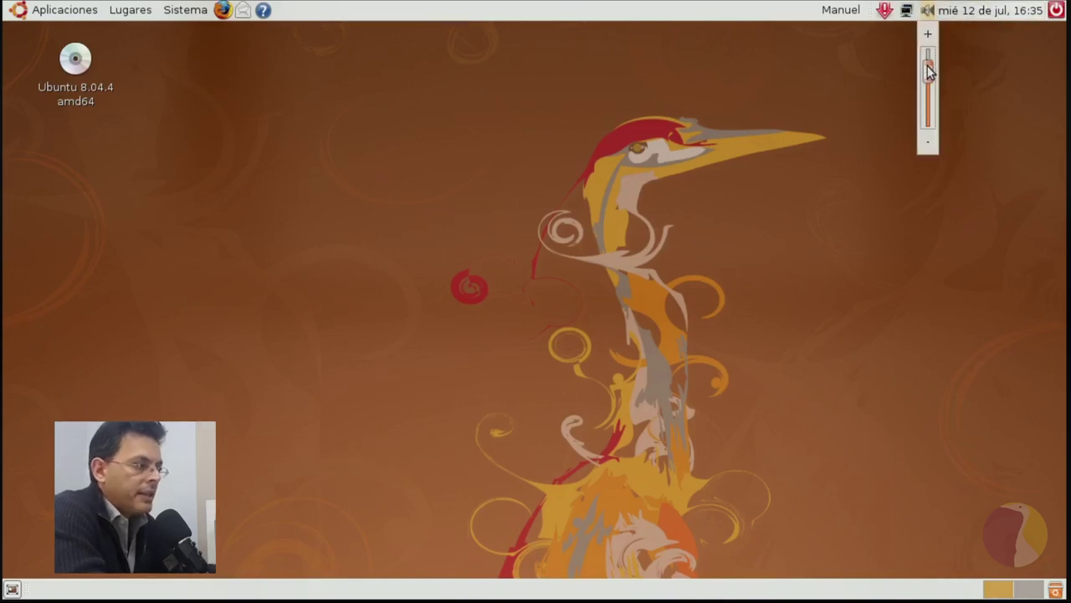
pyautogui.moveTo(938, 74); pyautogui.dragTo(939, 102)
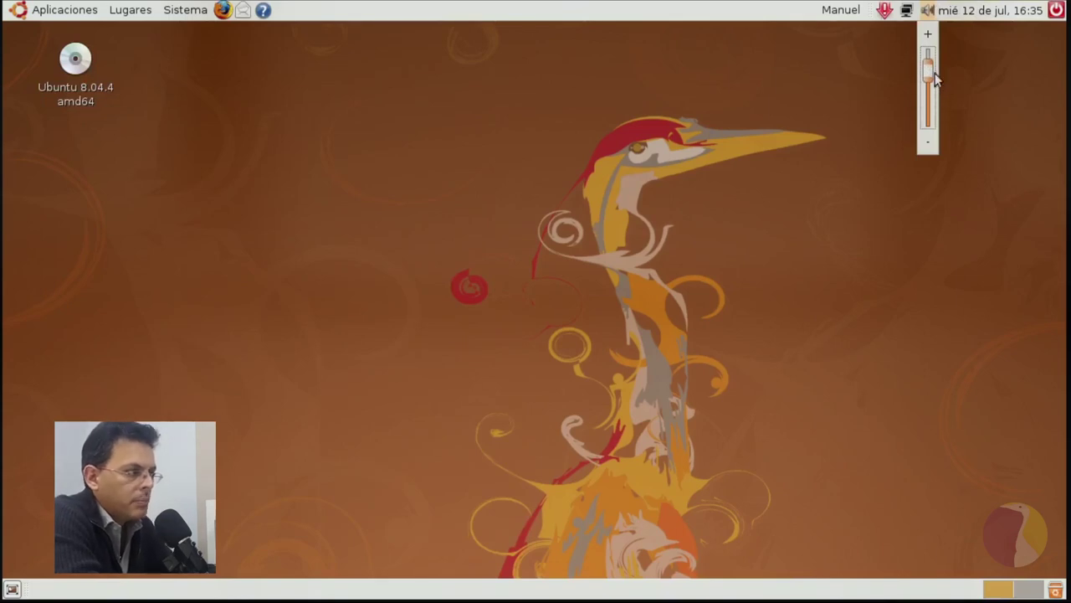
# Dismiss the volume control and expand the clock calendar's world locations.
pyautogui.click(929, 11)
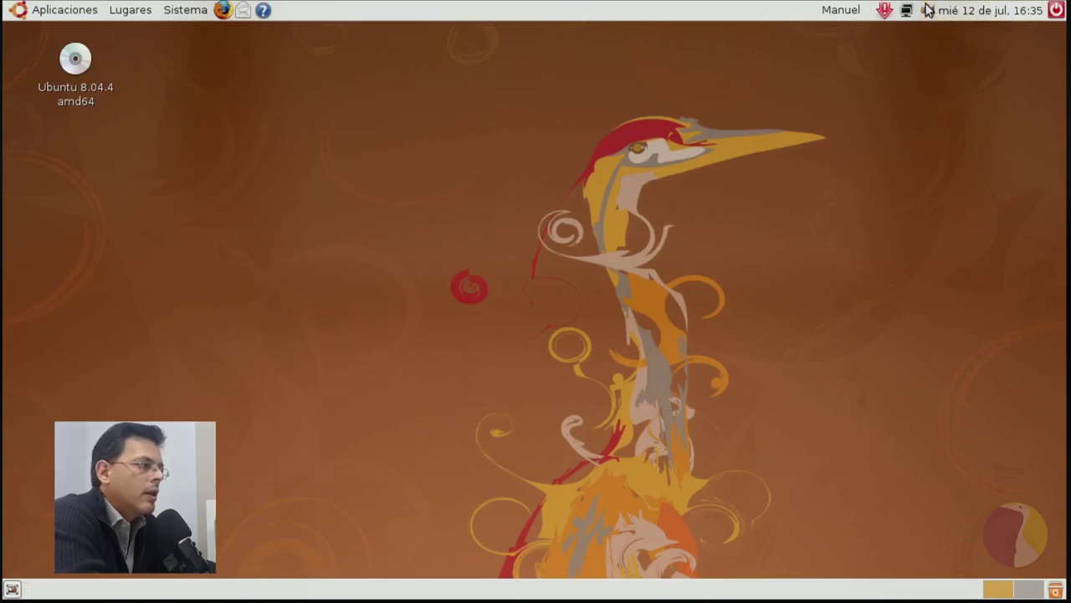
pyautogui.click(967, 10)
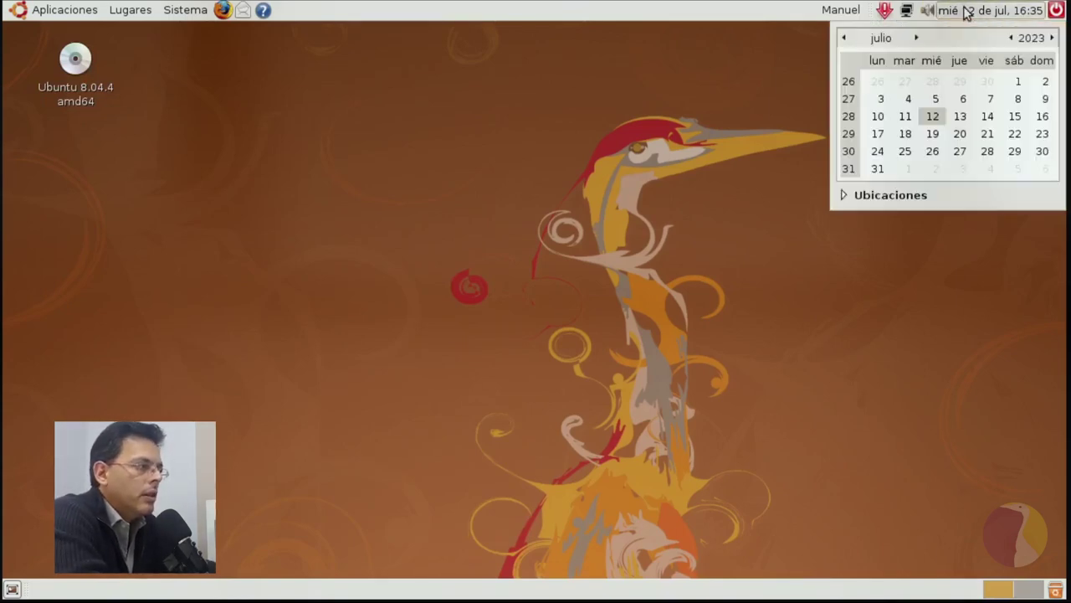
pyautogui.click(844, 195)
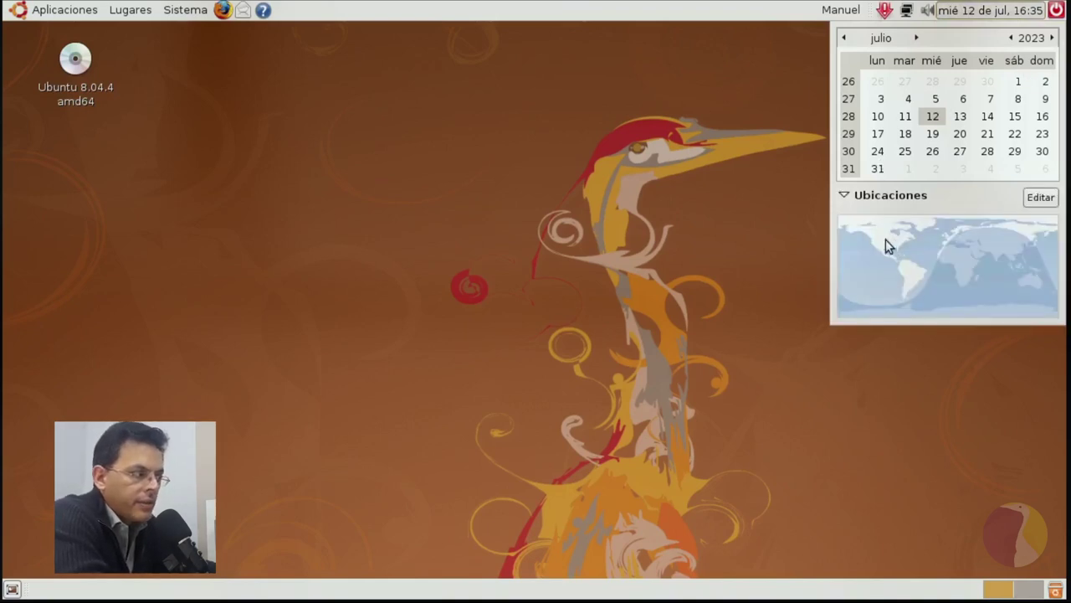
pyautogui.click(844, 198)
pyautogui.click(843, 198)
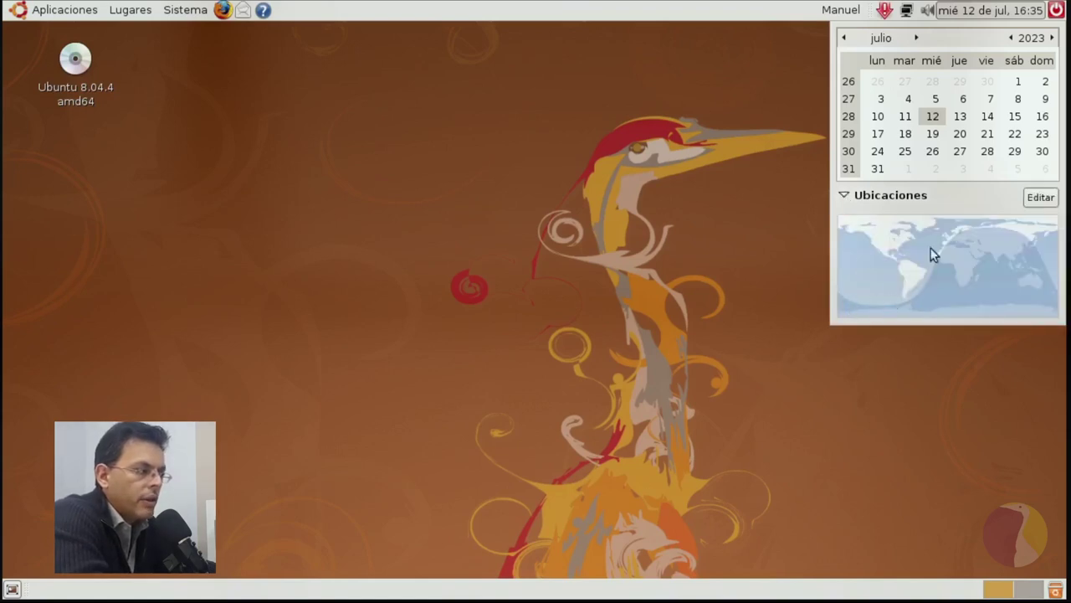
# Add Salta (America/Argentina/Buenos Aires) as a clock location in the clock preferences.
pyautogui.click(1039, 199)
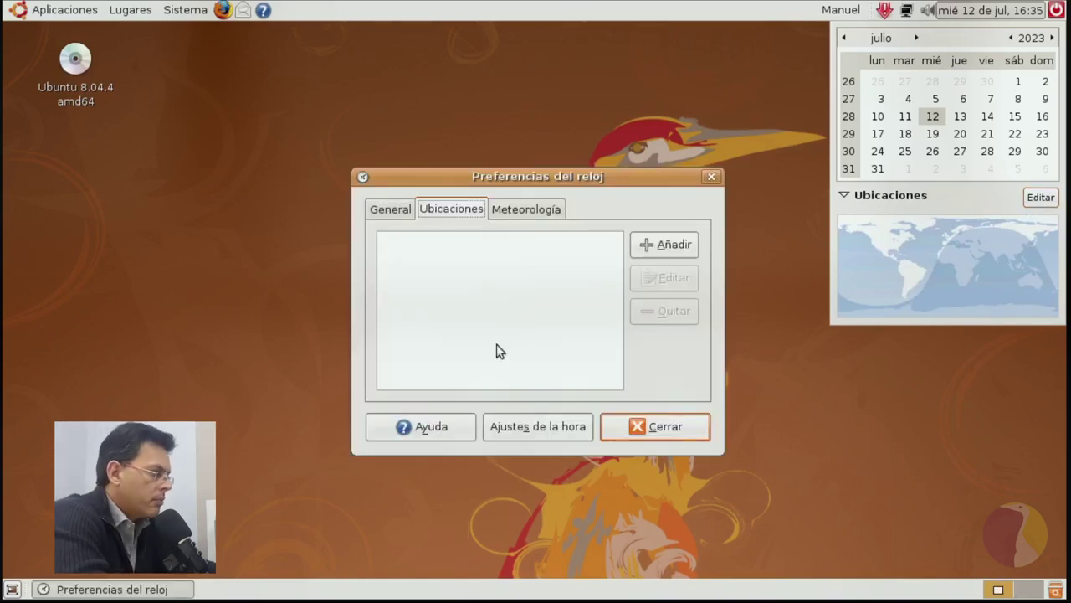
pyautogui.click(684, 253)
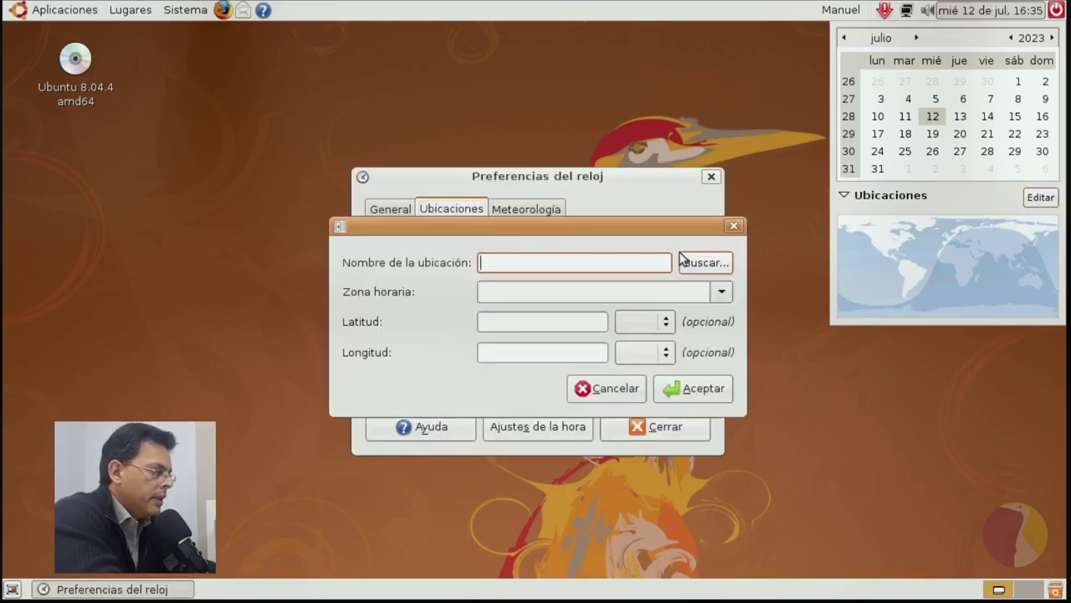
pyautogui.write('S')
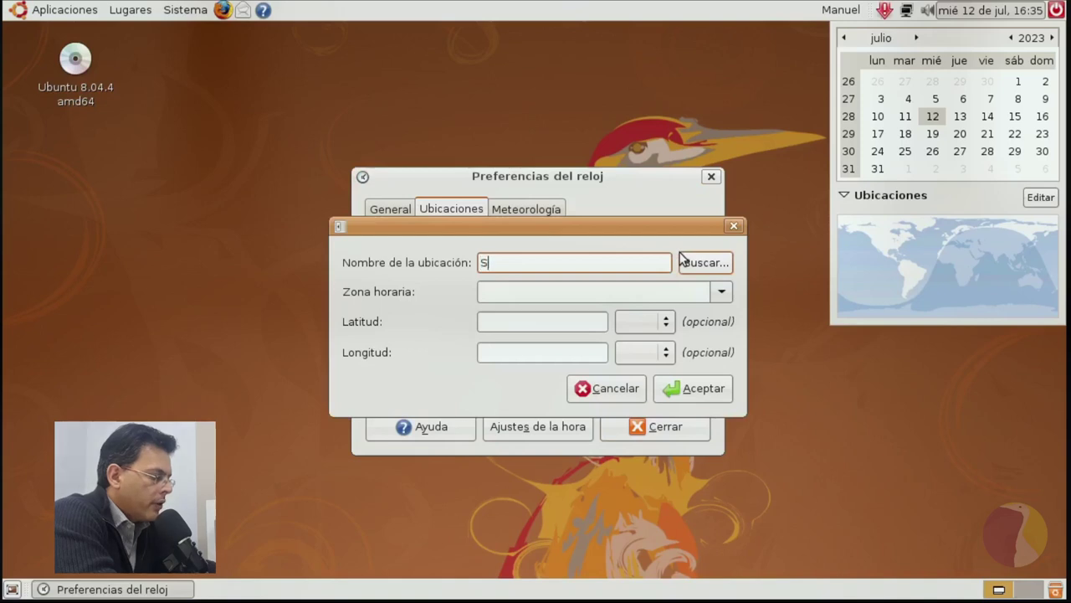
pyautogui.write('alta')
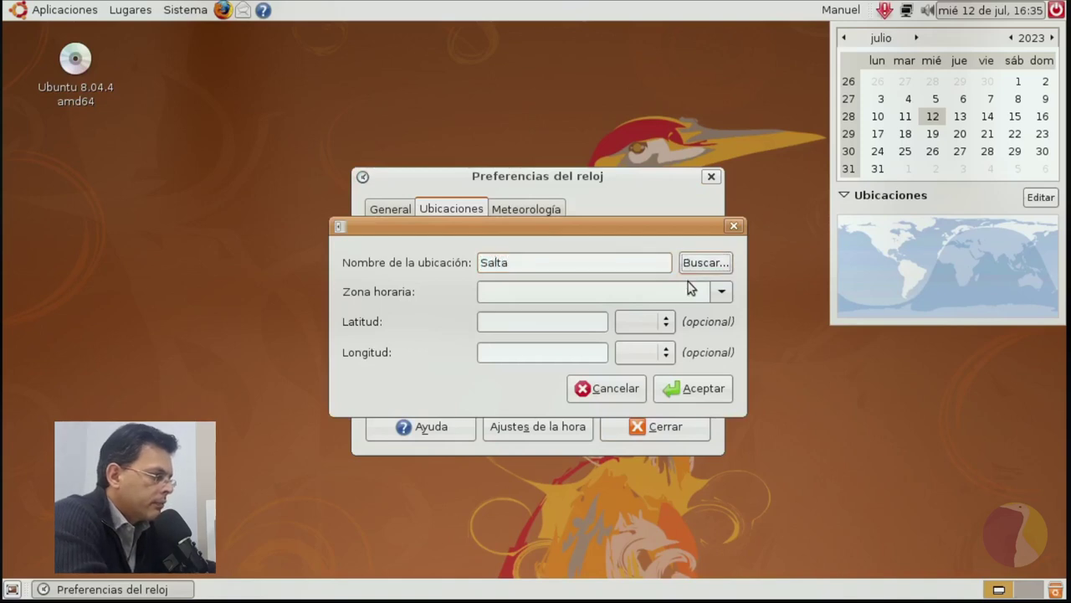
pyautogui.click(699, 265)
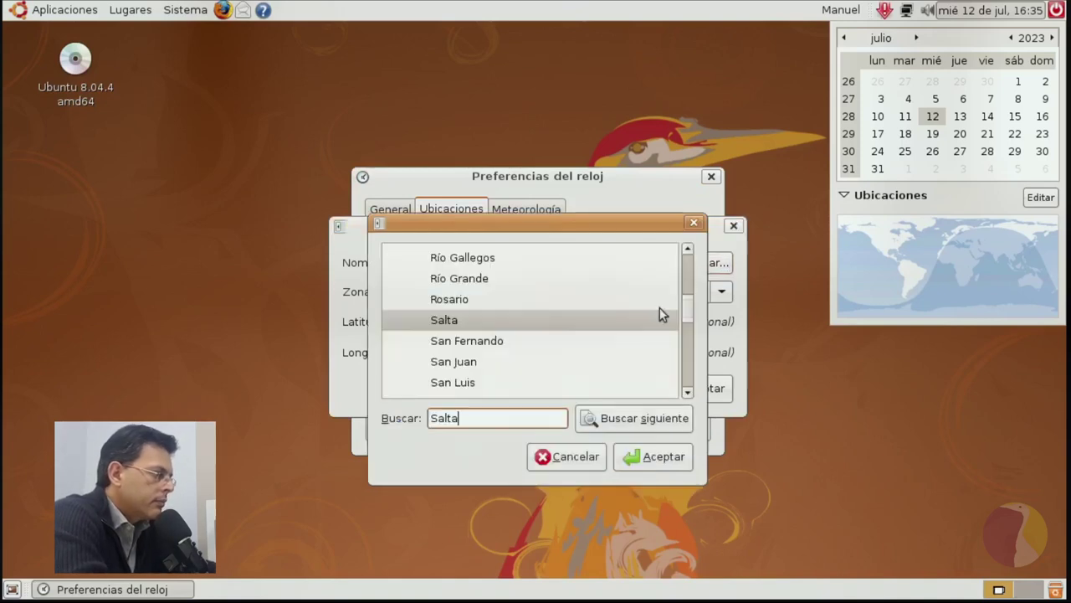
pyautogui.click(646, 458)
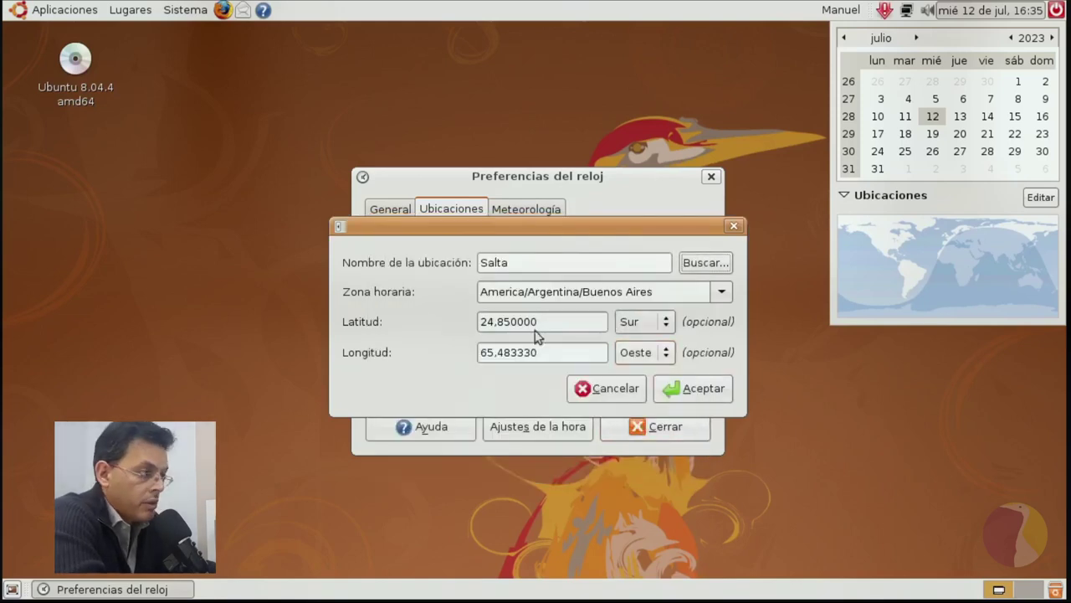
pyautogui.click(694, 390)
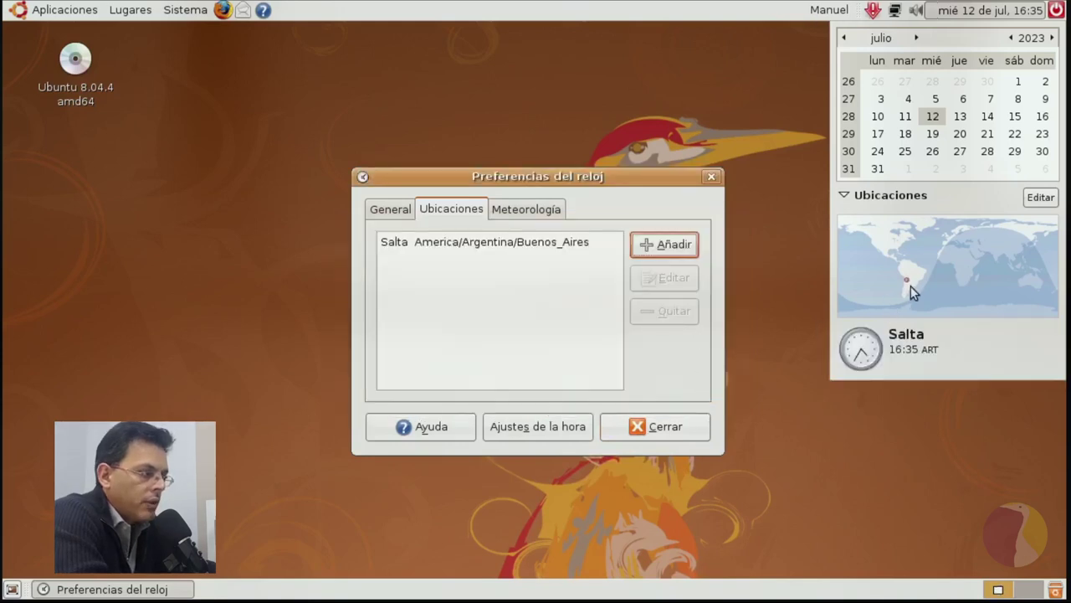
pyautogui.moveTo(910, 334)
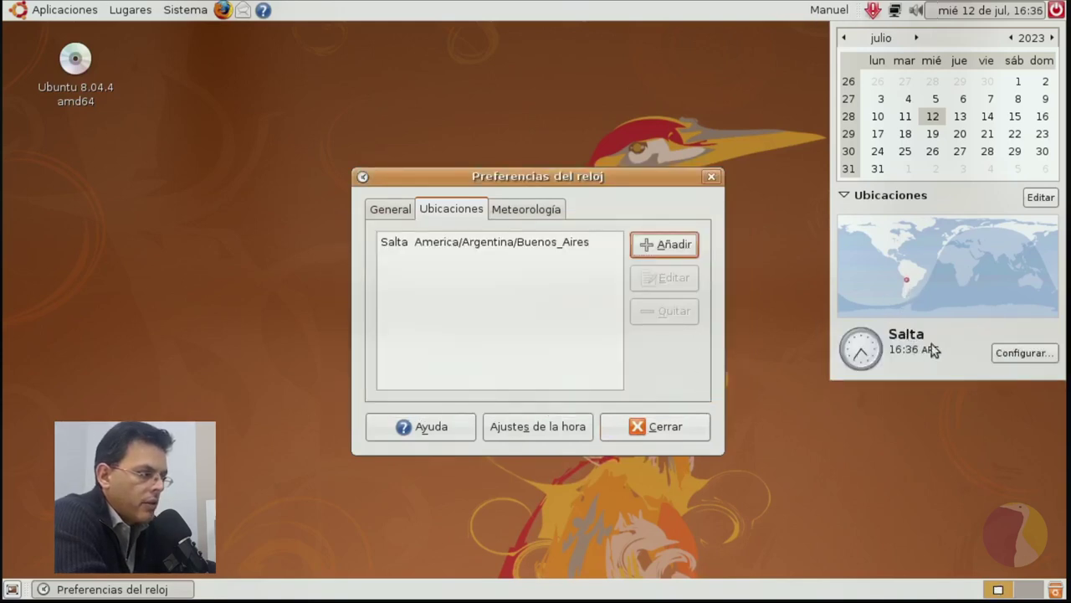
# Add Jerez de la Frontera (Europe/Madrid) as a clock location, then view the Meteorología units.
pyautogui.click(677, 246)
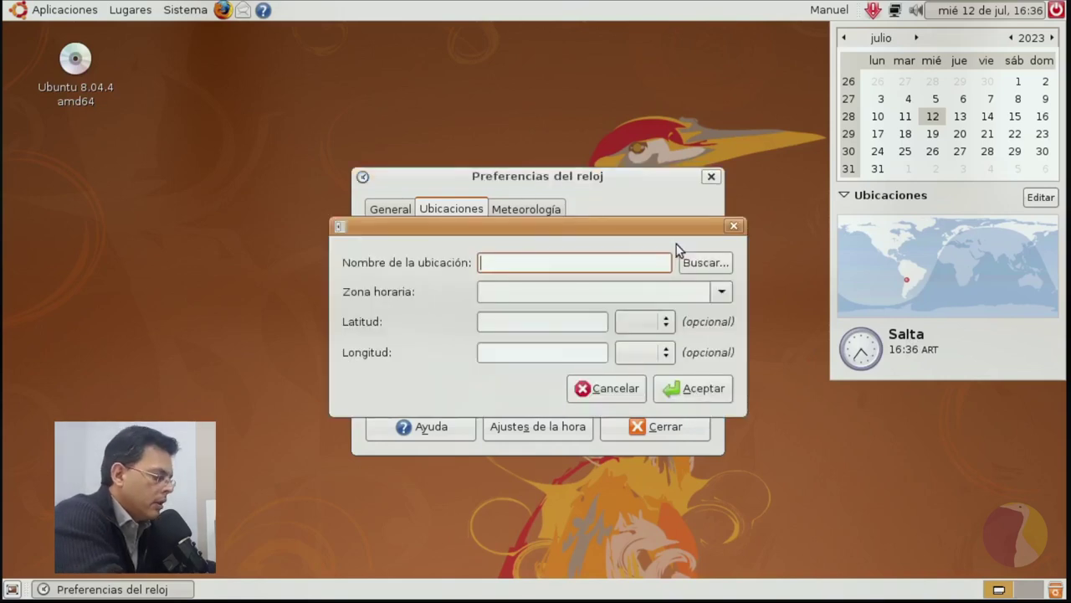
pyautogui.write('Jerez d')
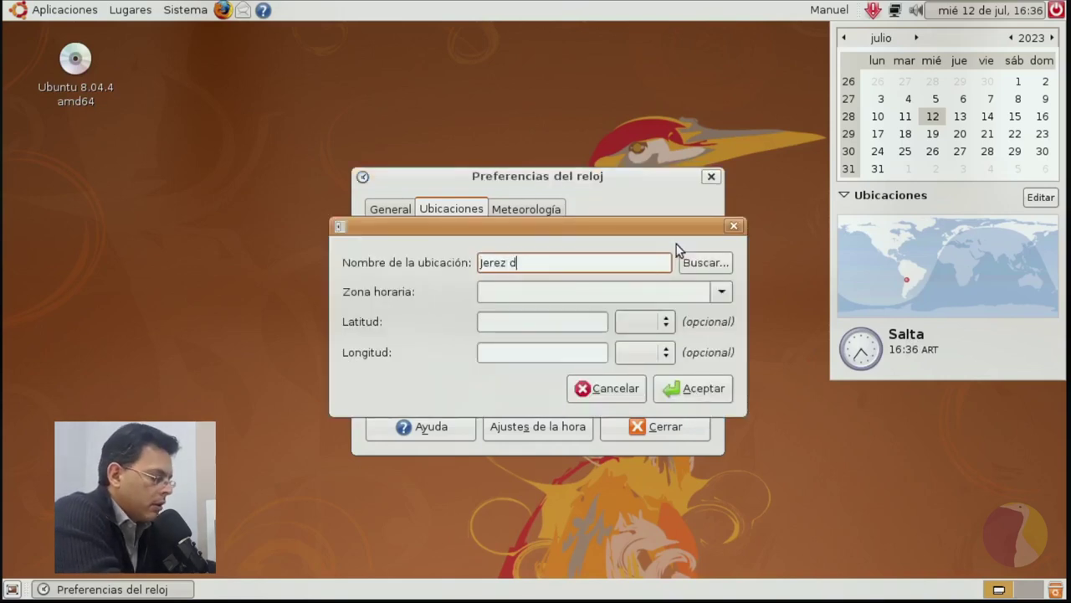
pyautogui.write('e la Fronter')
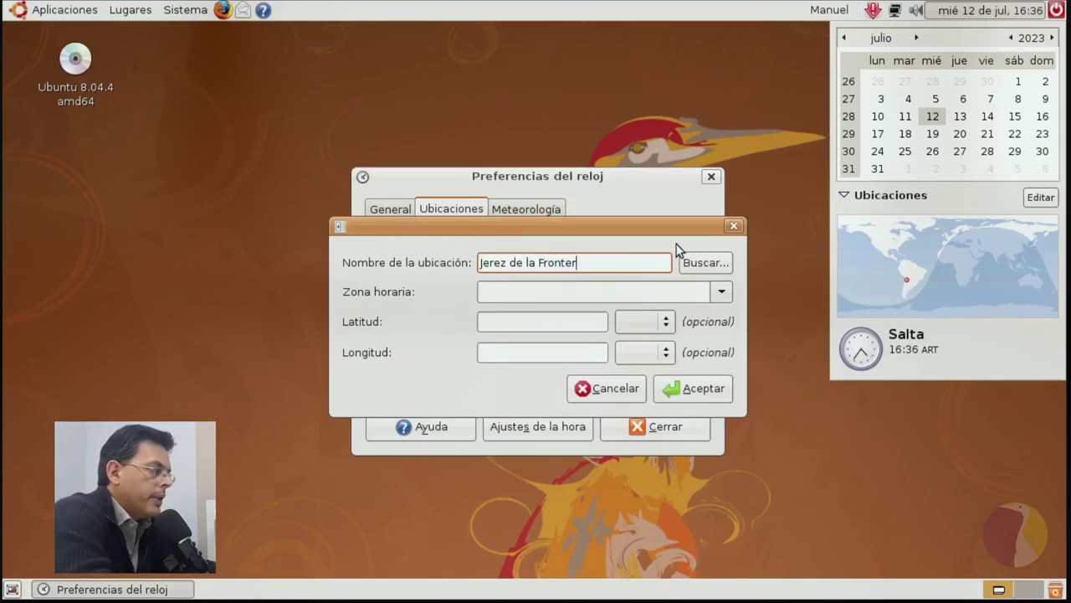
pyautogui.write('a')
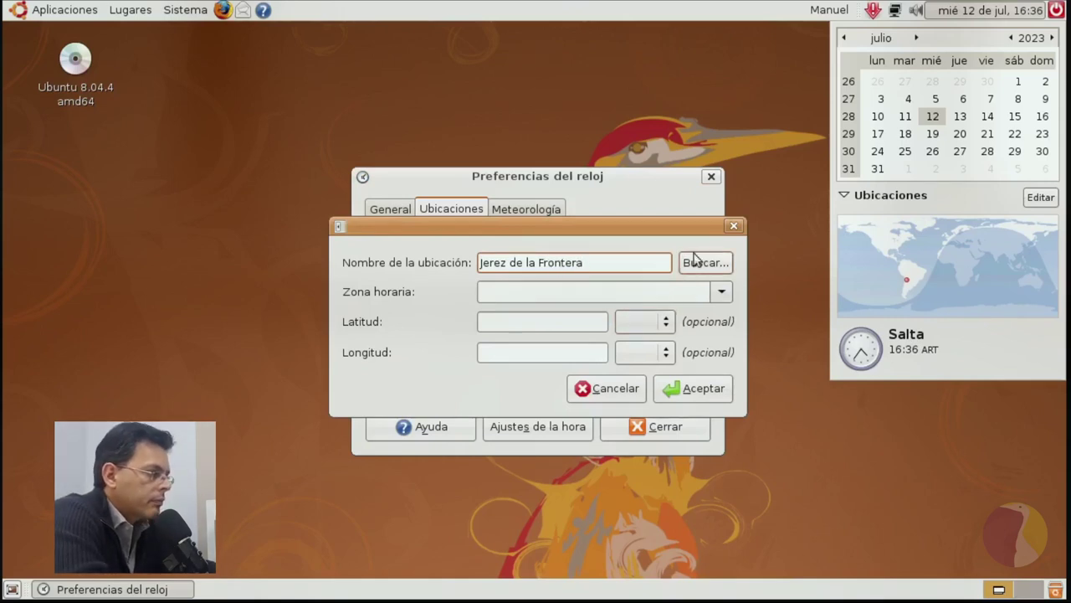
pyautogui.click(693, 262)
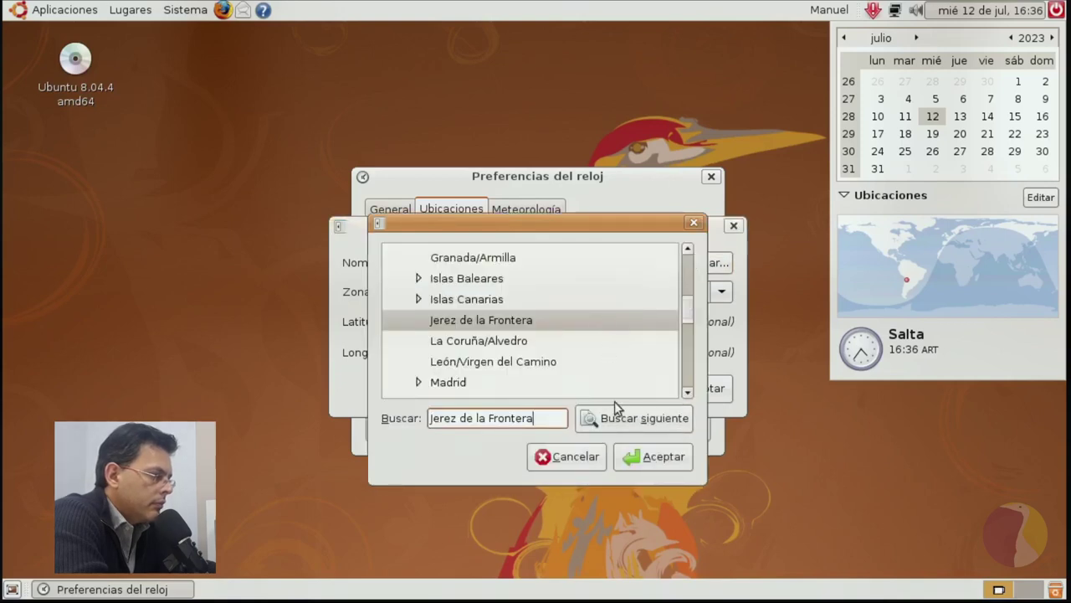
pyautogui.click(632, 459)
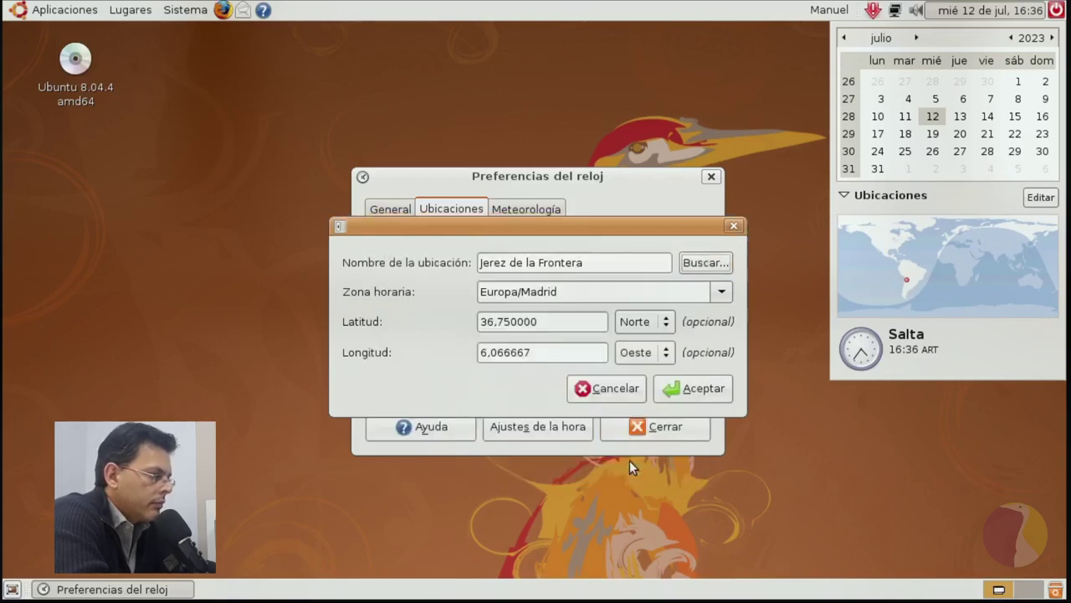
pyautogui.click(693, 388)
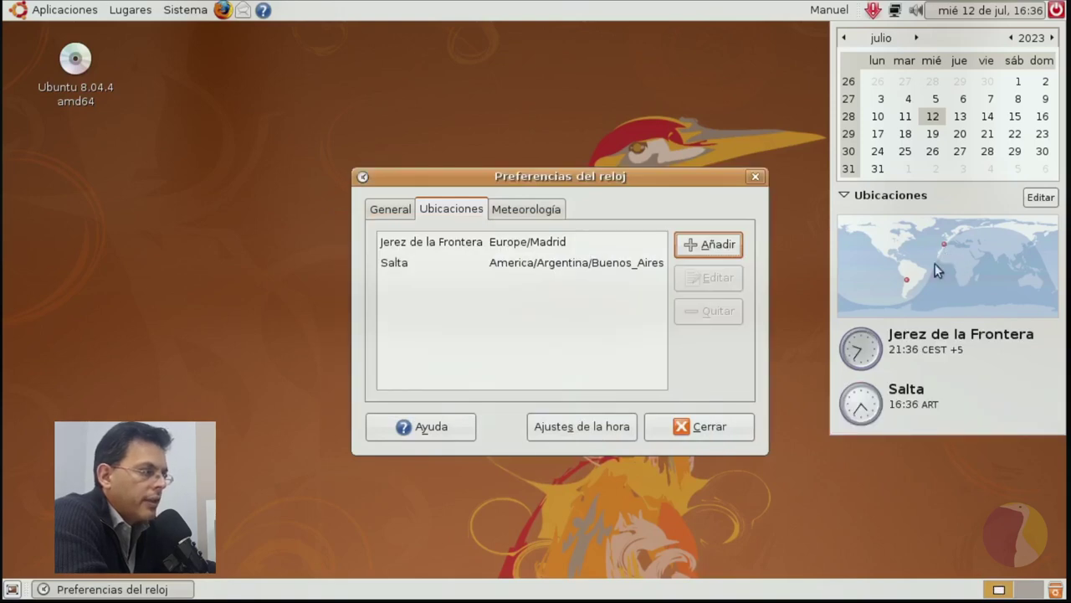
pyautogui.moveTo(870, 343)
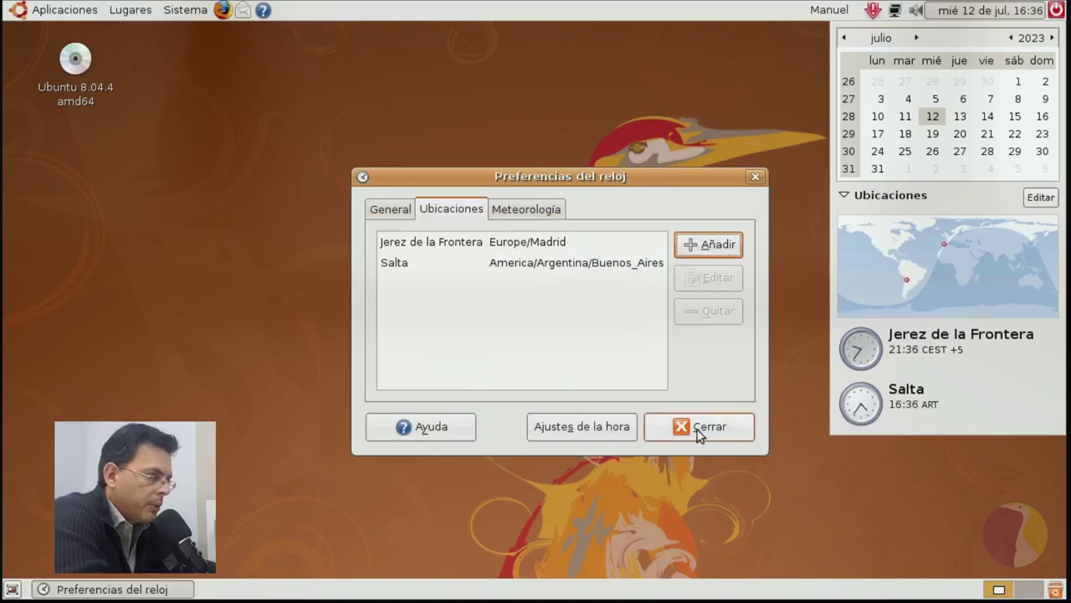
pyautogui.click(513, 210)
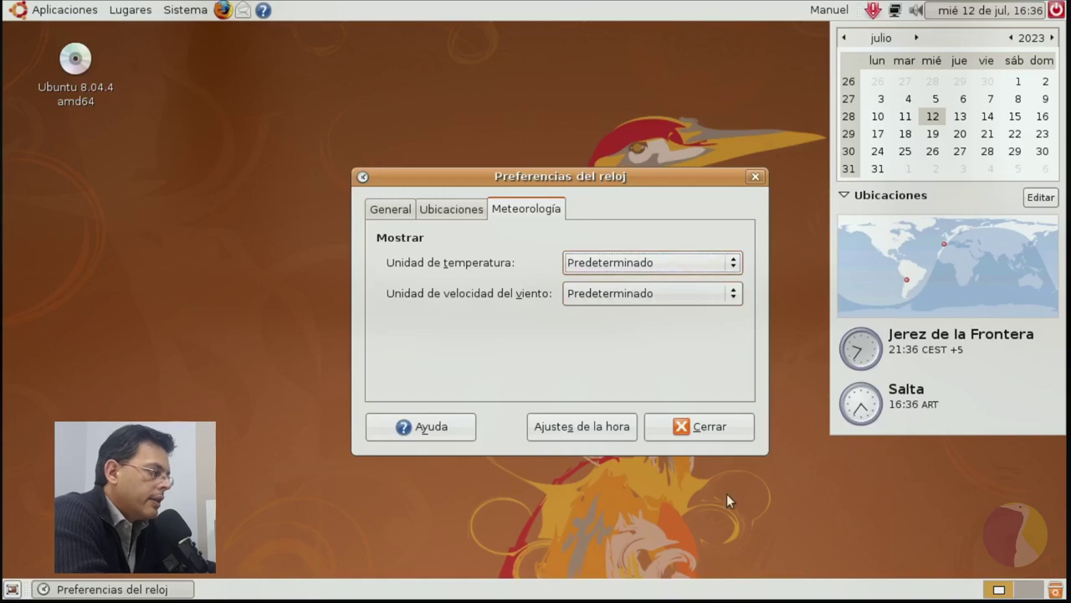
pyautogui.click(691, 431)
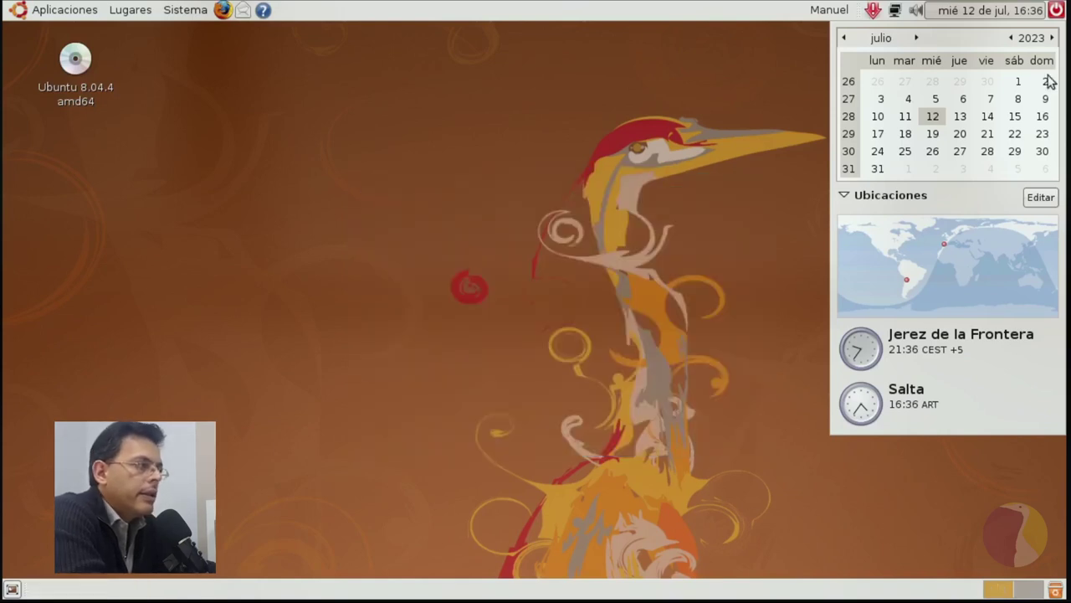
pyautogui.click(993, 9)
pyautogui.click(1056, 10)
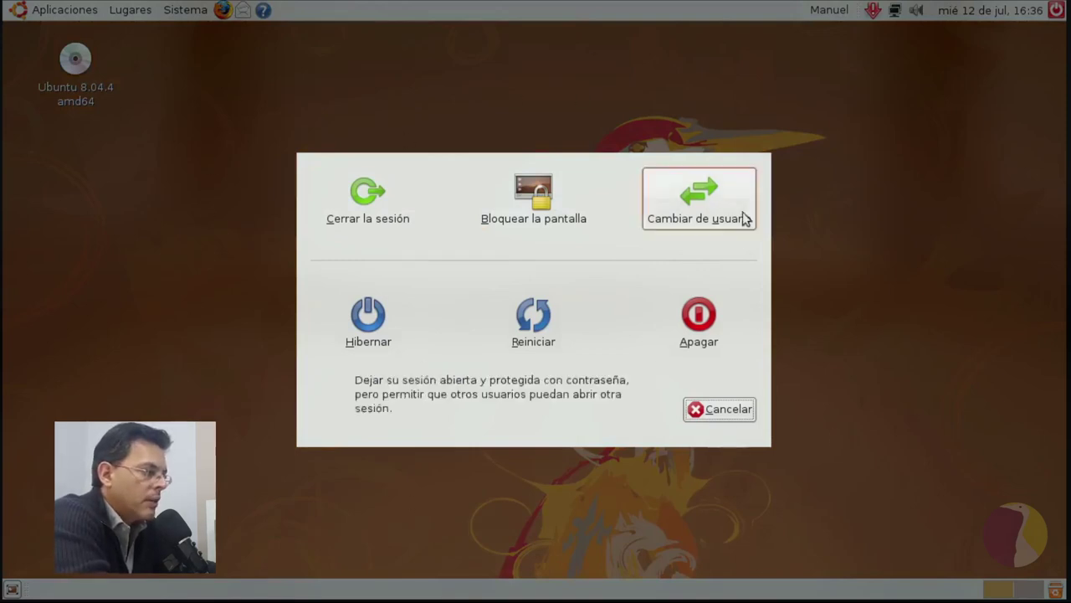
pyautogui.click(715, 420)
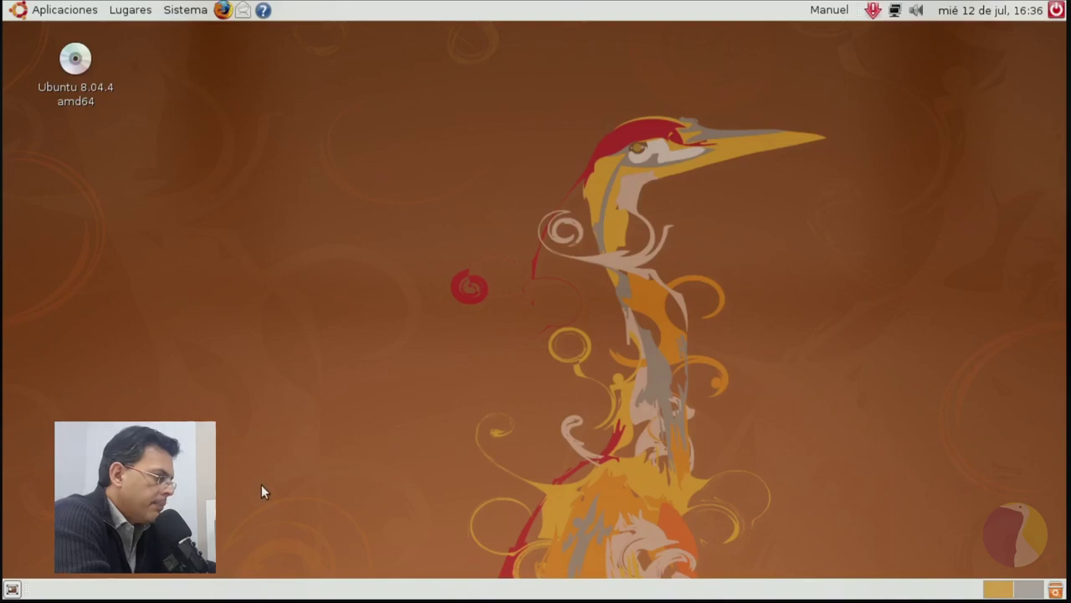
# Open Lugares > Documentos and maximize its window.
pyautogui.click(130, 11)
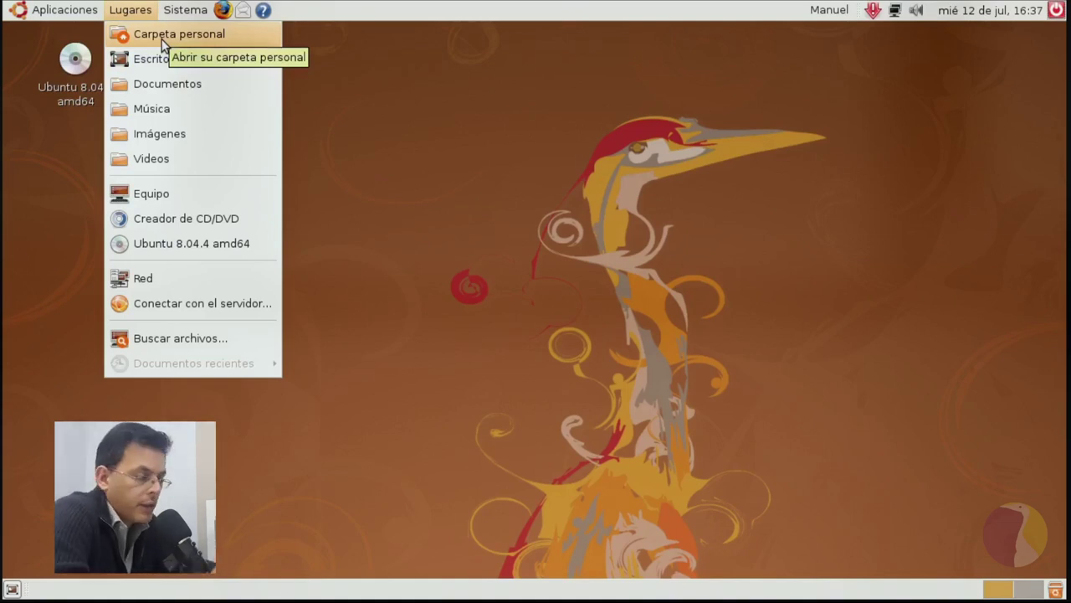
pyautogui.click(181, 87)
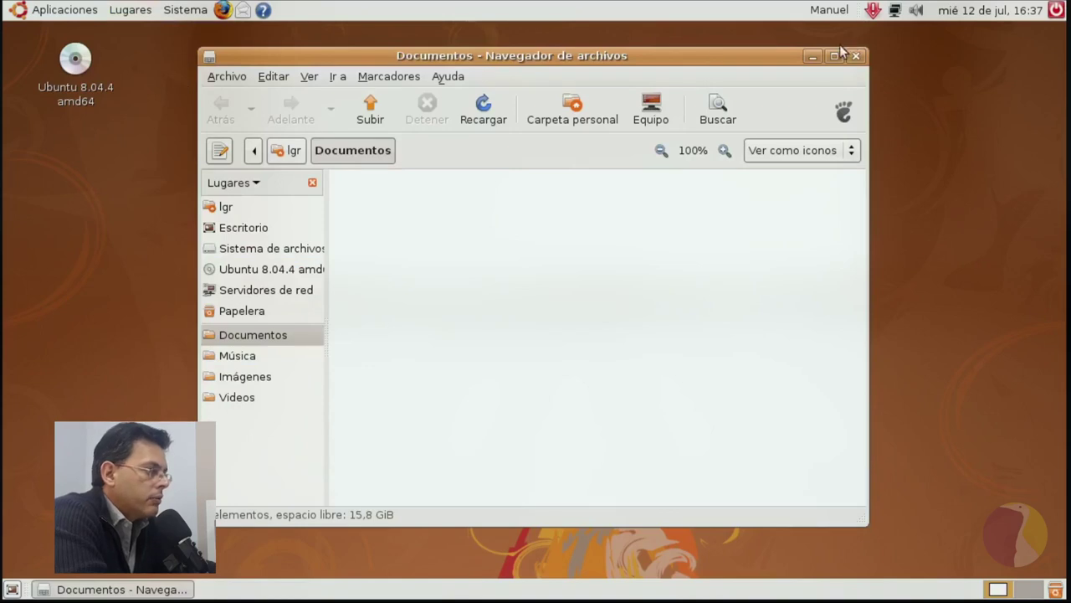
pyautogui.click(835, 57)
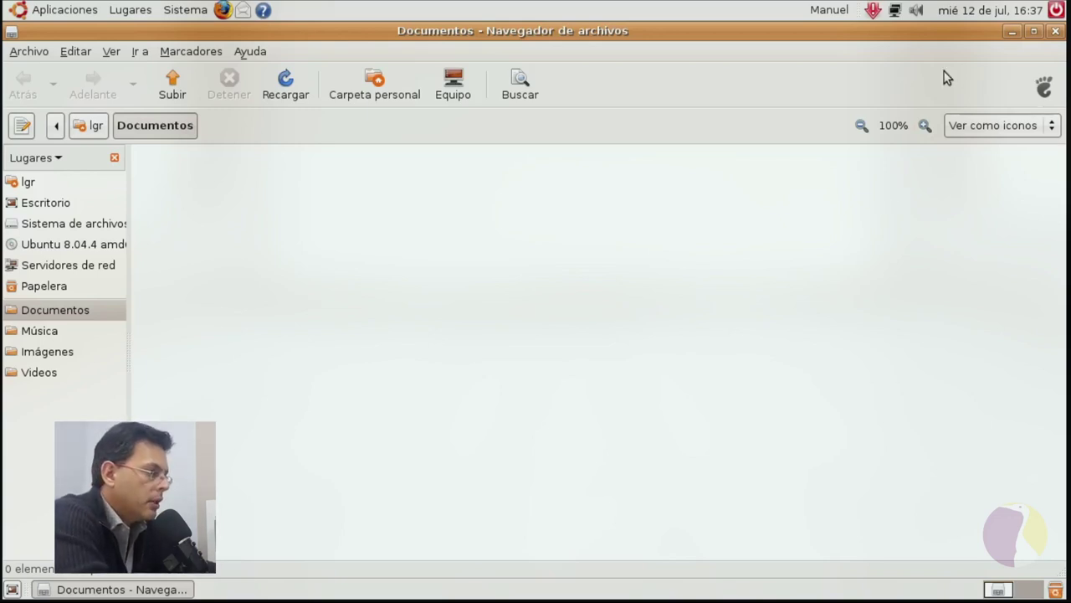
# Minimize and restore the Documentos window, then switch to workspace 2.
pyautogui.click(123, 589)
pyautogui.click(123, 589)
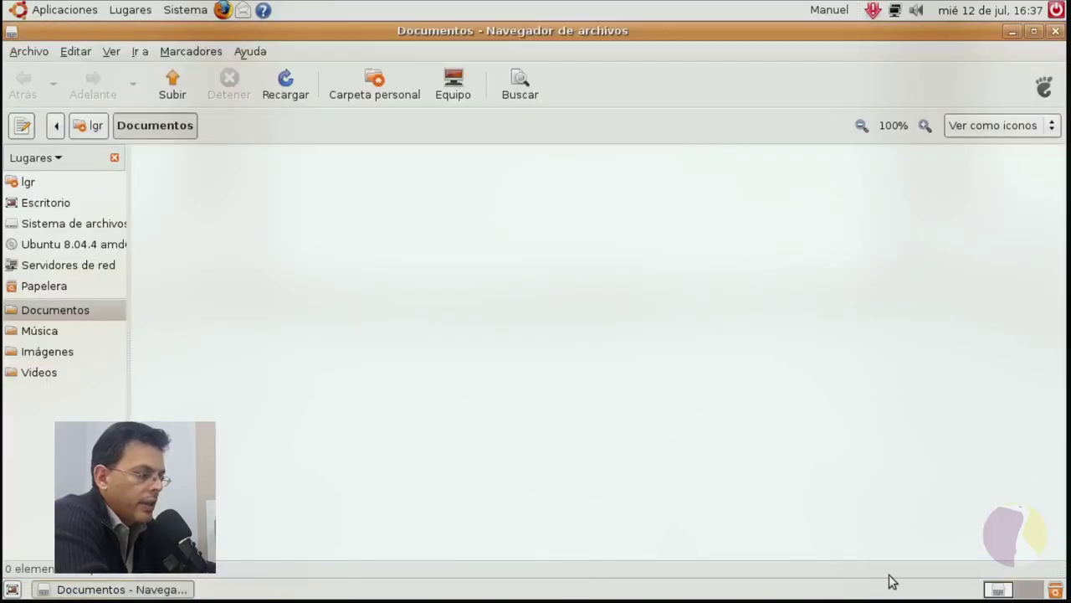
pyautogui.click(1026, 590)
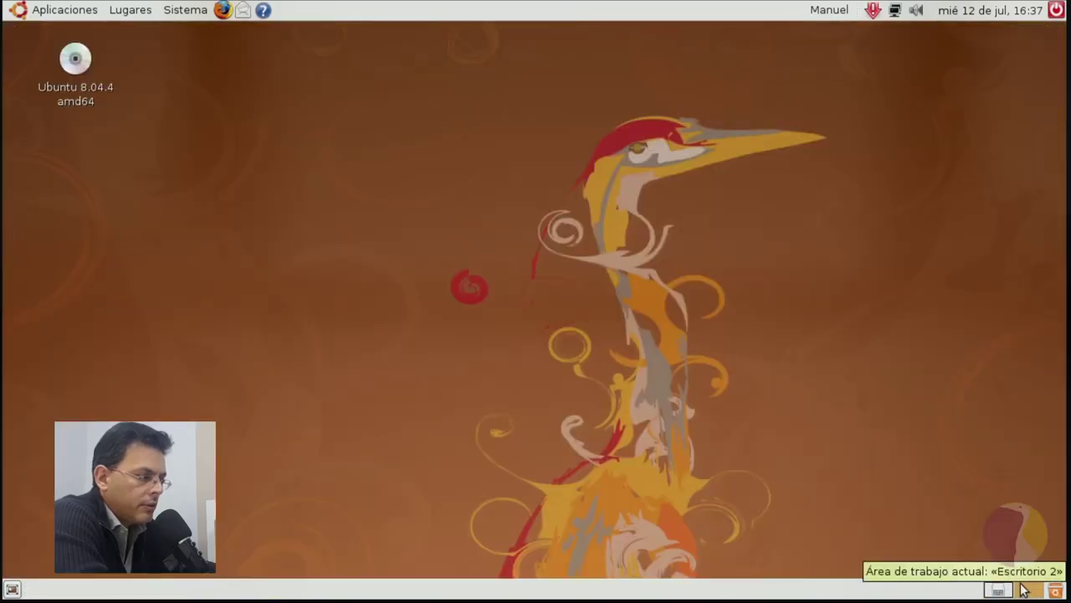
# Back on workspace 1, open and close the Trash, then unmaximize Documentos and move it right.
pyautogui.click(999, 590)
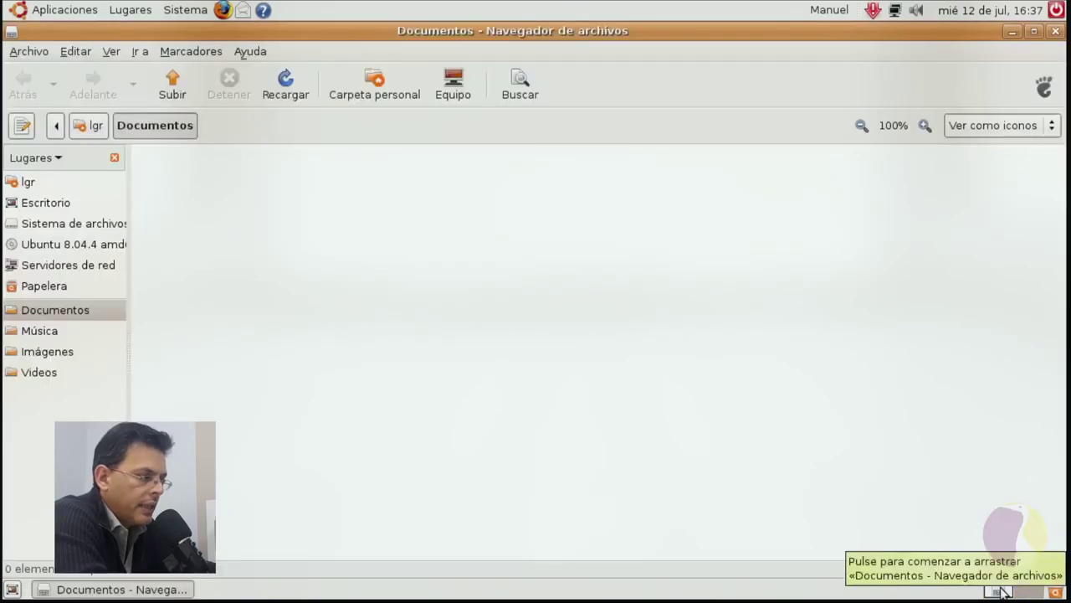
pyautogui.click(1057, 589)
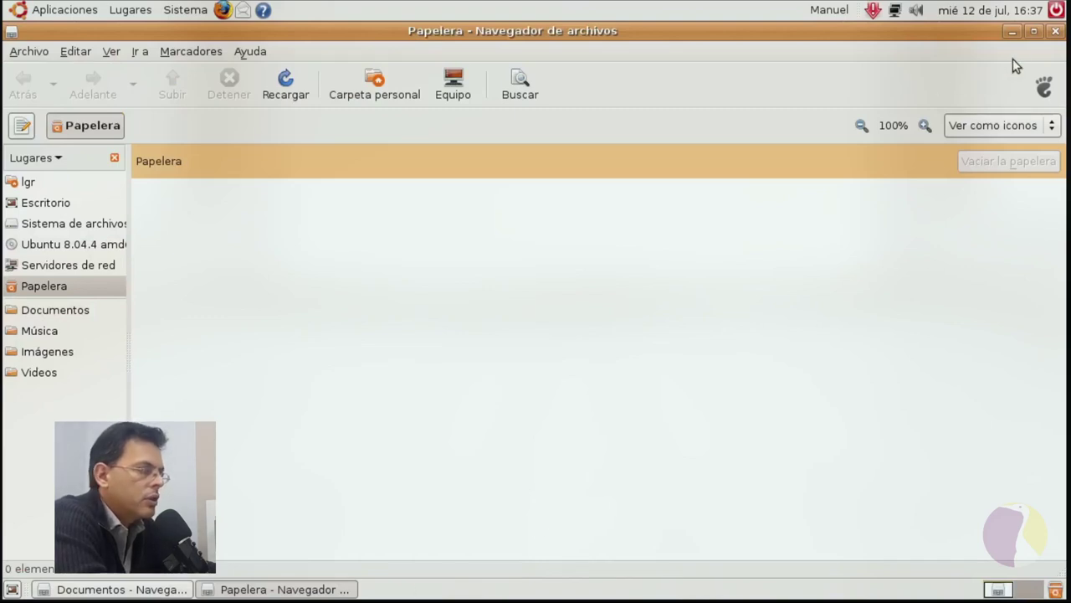
pyautogui.click(1054, 34)
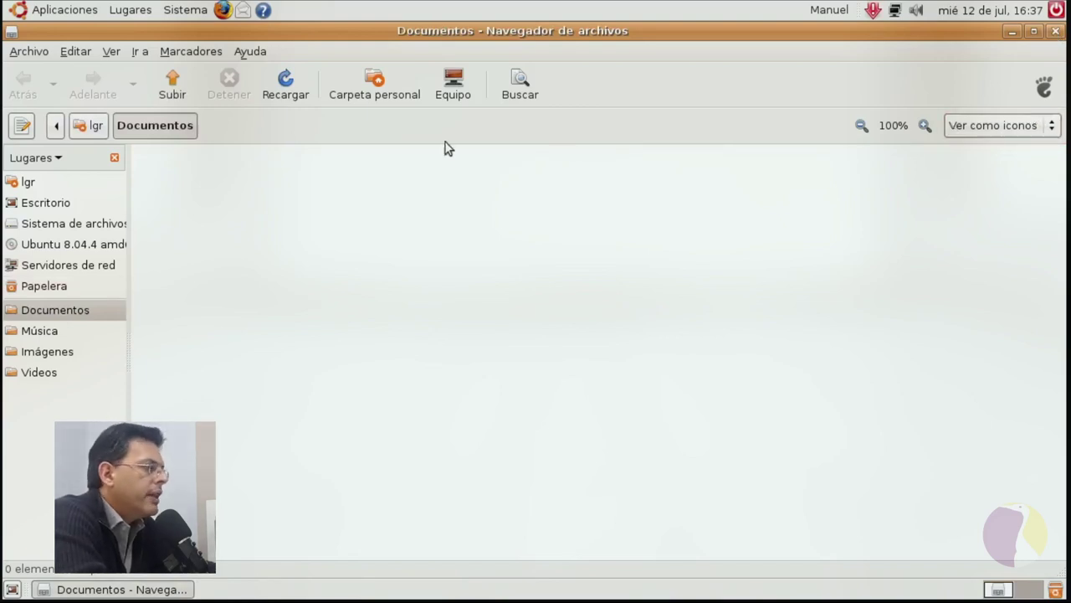
pyautogui.click(1034, 31)
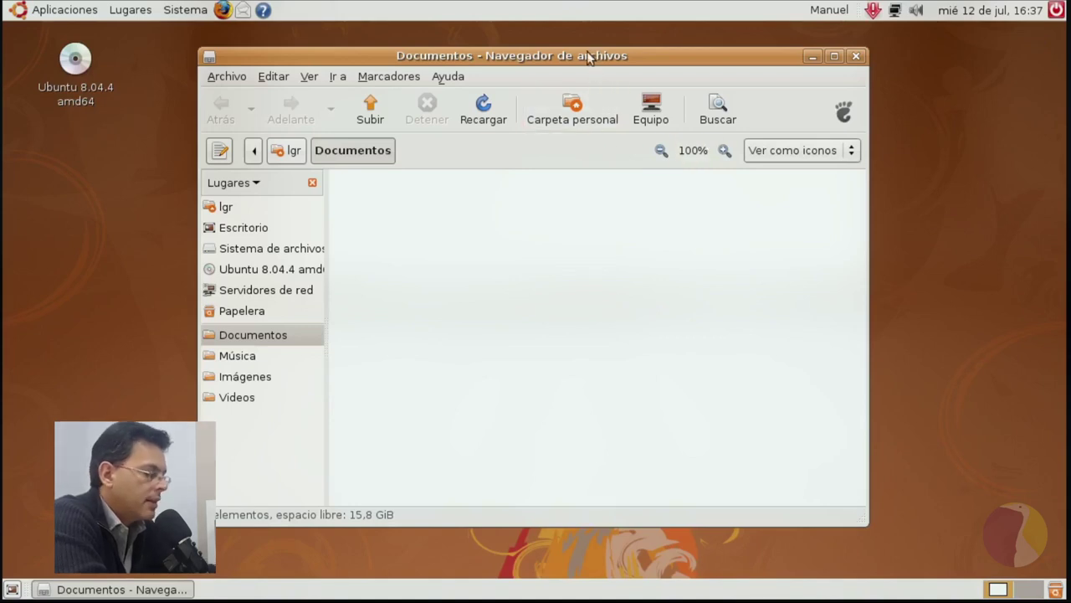
pyautogui.moveTo(589, 55); pyautogui.dragTo(727, 79)
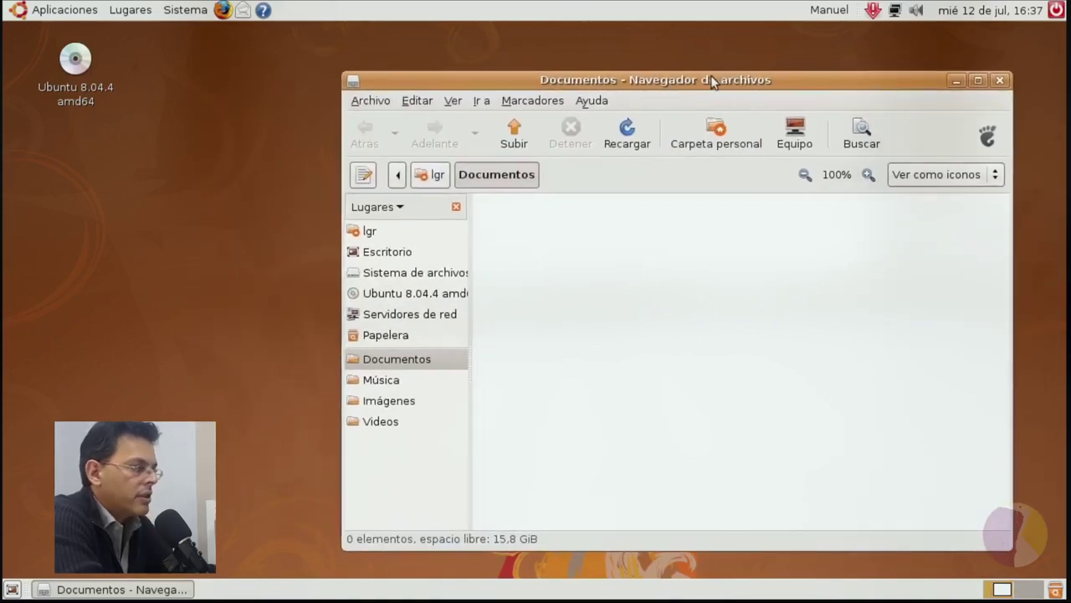
# Open Sistema > Preferencias > Apariencia to show the appearance preferences.
pyautogui.rightClick(76, 375)
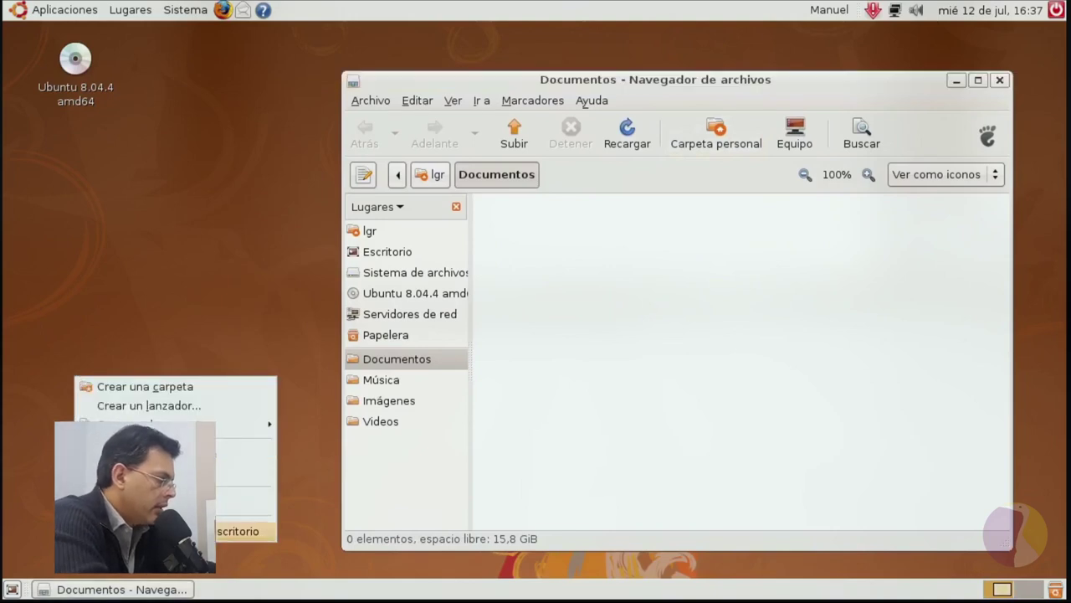
pyautogui.click(200, 178)
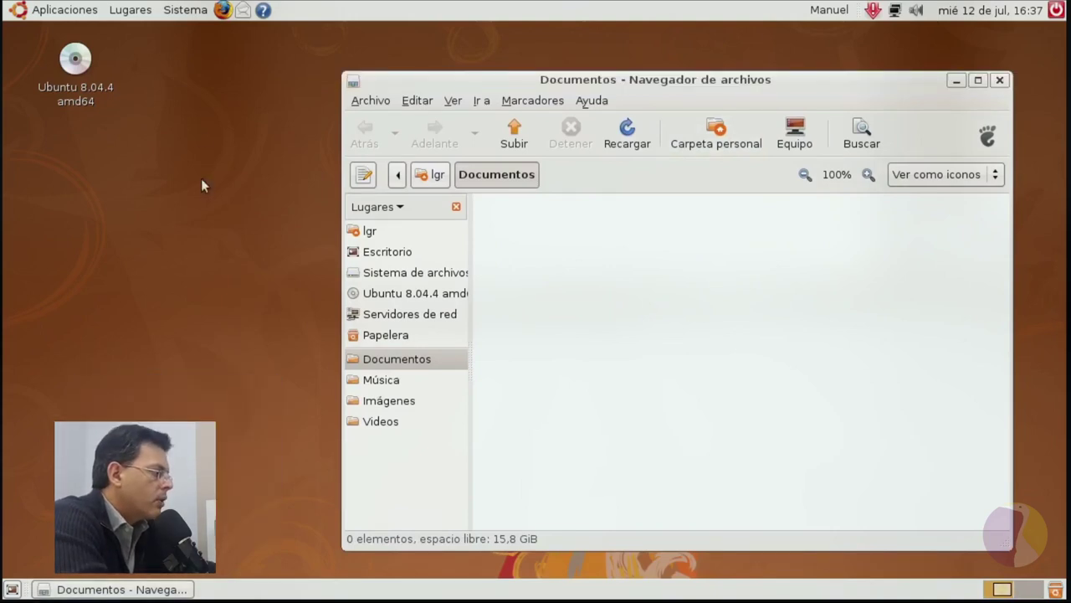
pyautogui.click(185, 11)
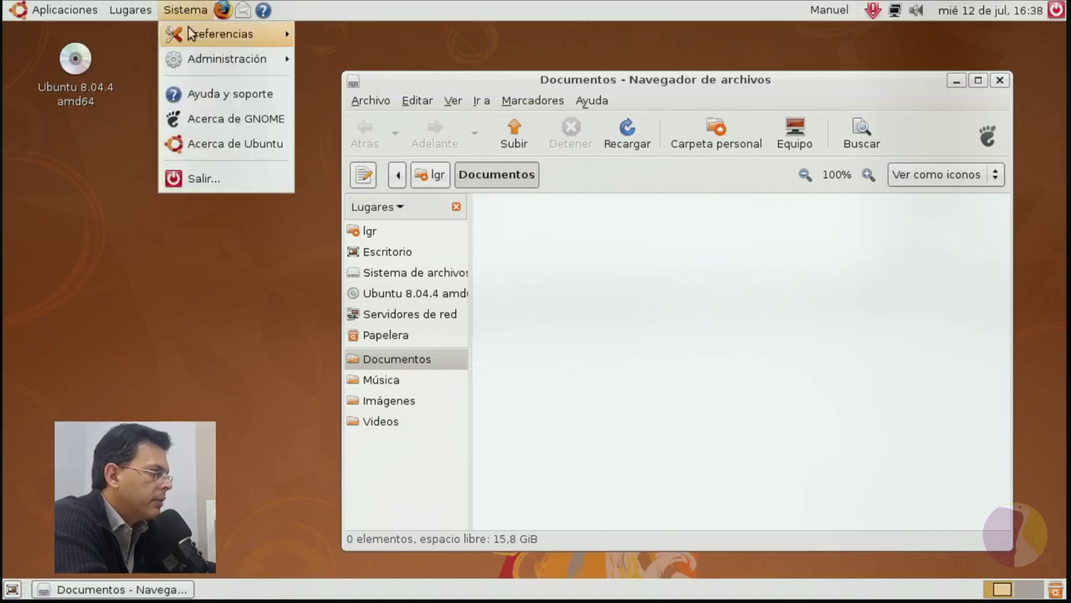
pyautogui.moveTo(192, 35)
pyautogui.click(351, 59)
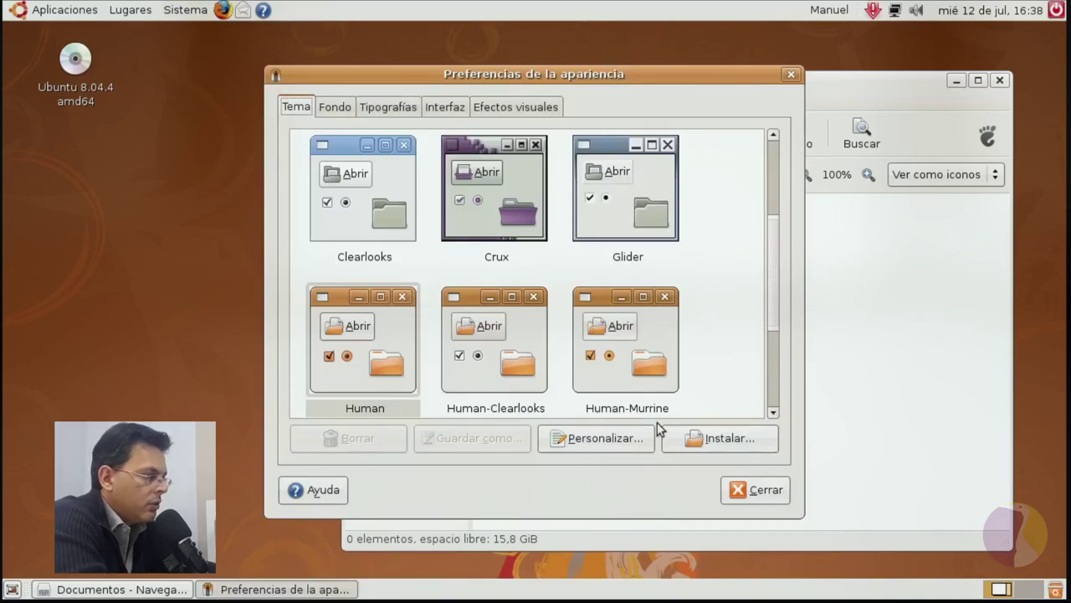
# Select Human, open Personalizar, and browse the colour, border, icon and cursor tabs, ending on colours.
pyautogui.click(409, 335)
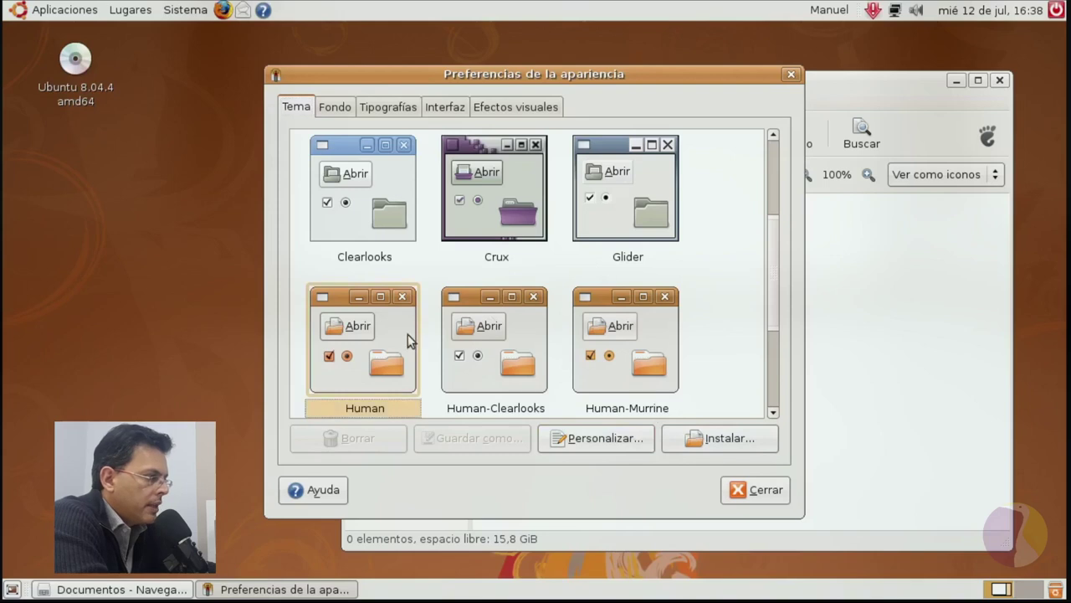
pyautogui.click(591, 442)
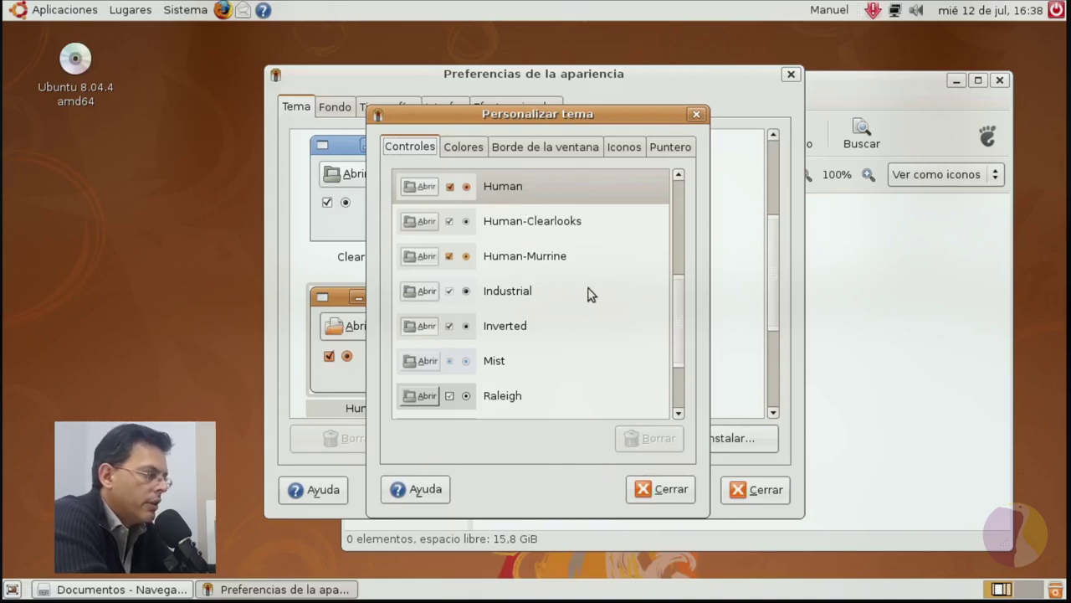
pyautogui.click(459, 146)
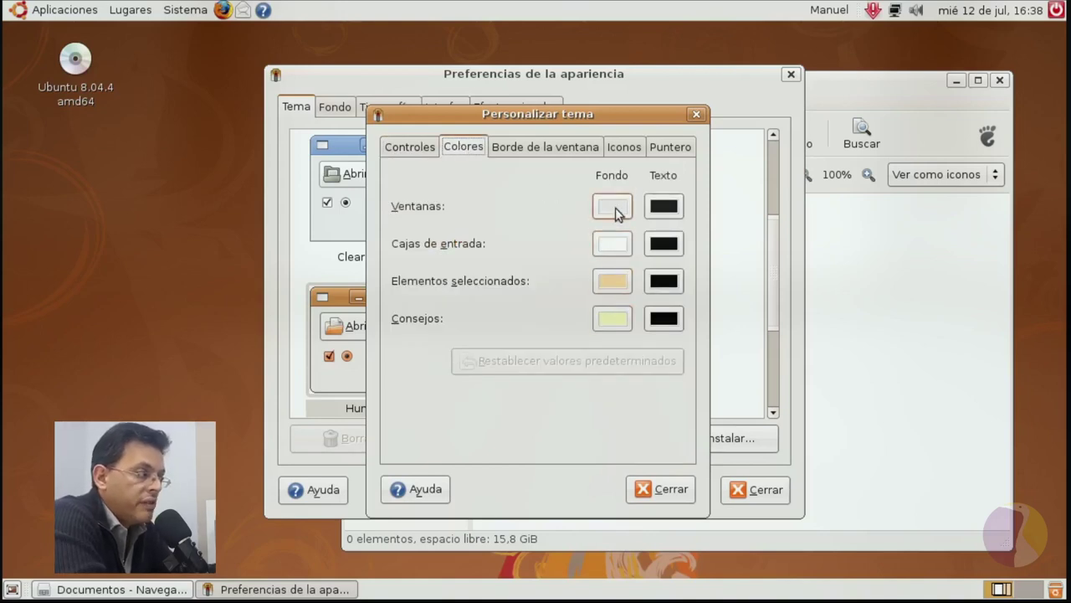
pyautogui.click(546, 151)
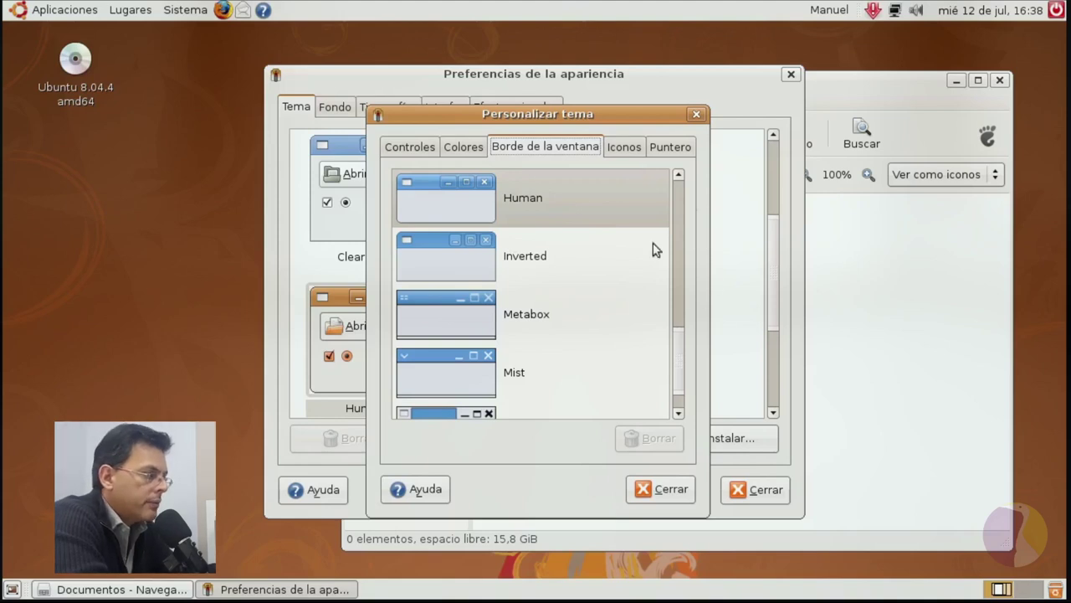
pyautogui.click(633, 147)
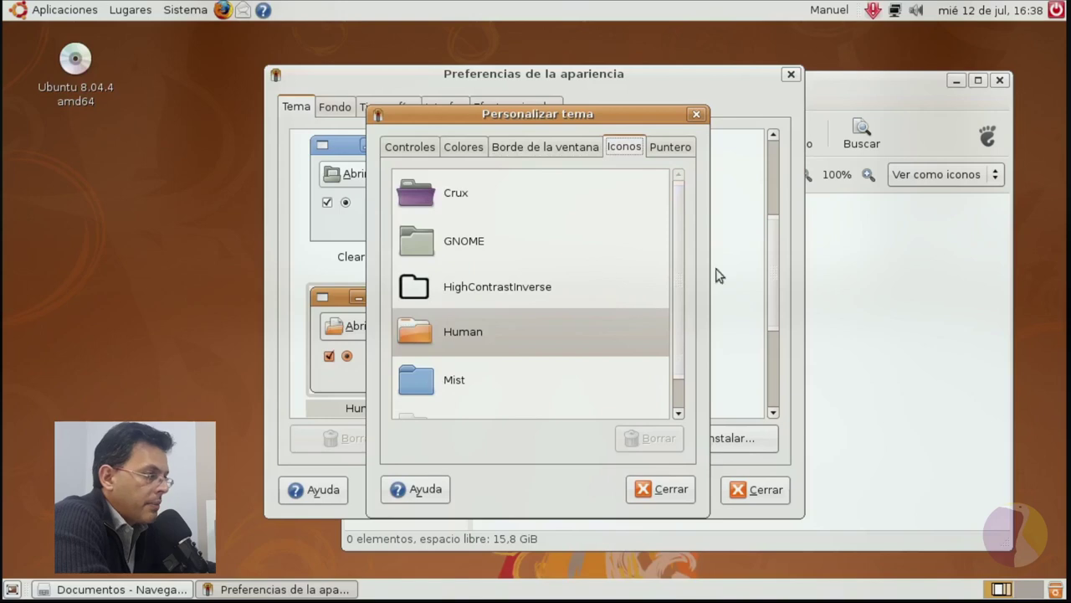
pyautogui.click(674, 149)
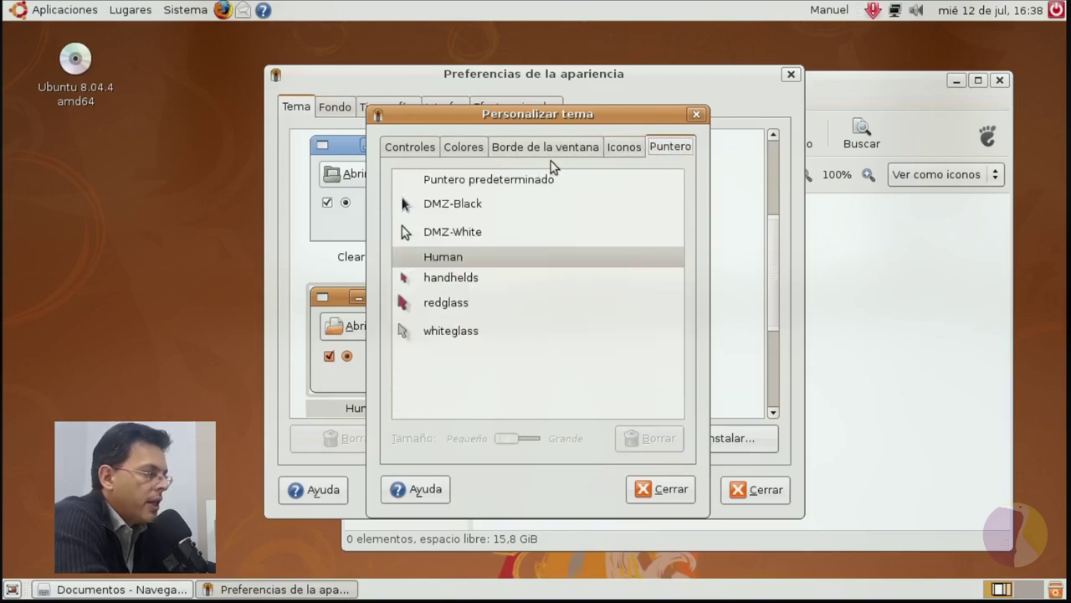
pyautogui.click(522, 153)
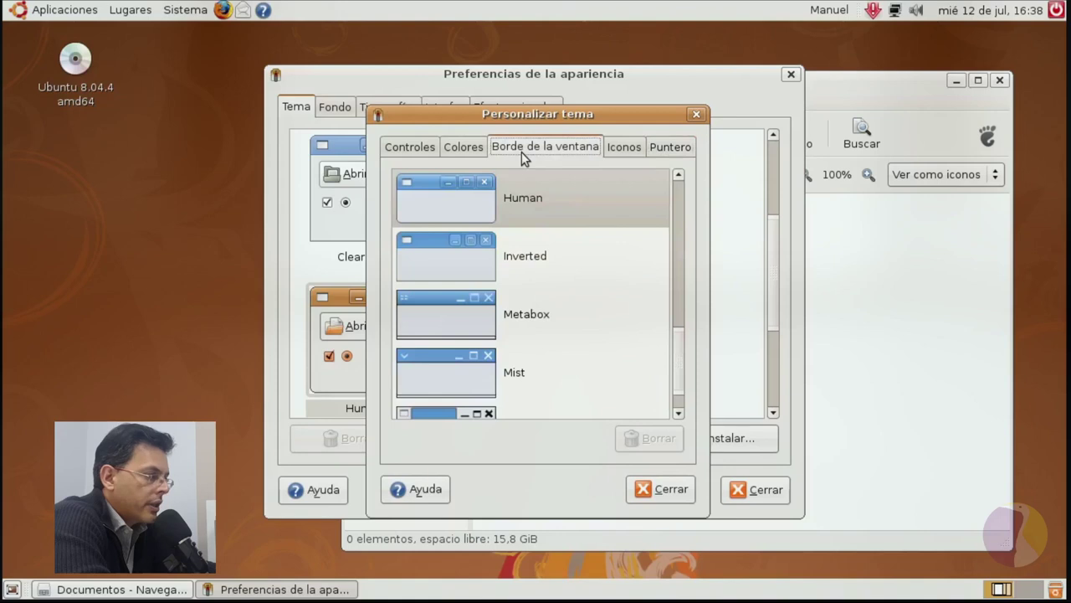
pyautogui.click(424, 152)
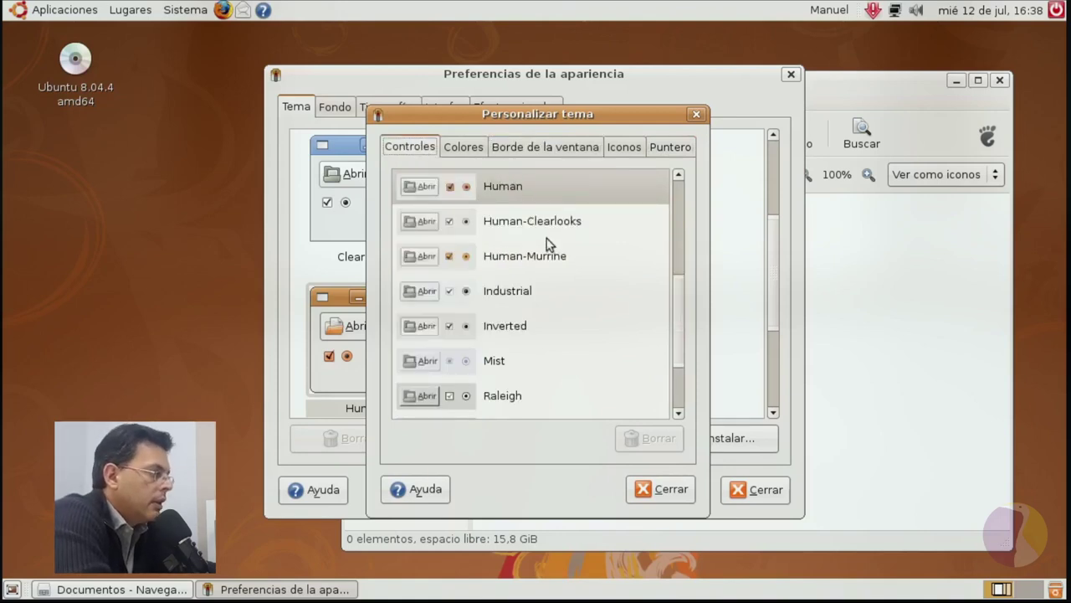
pyautogui.click(466, 147)
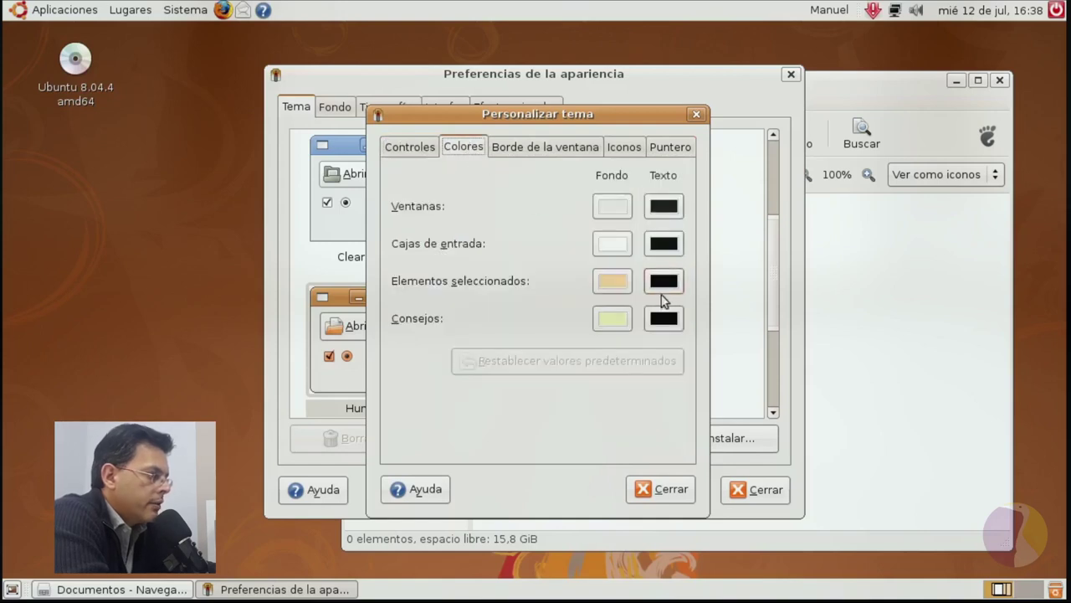
# Change the selected-items background colour to a deeper orange.
pyautogui.click(611, 280)
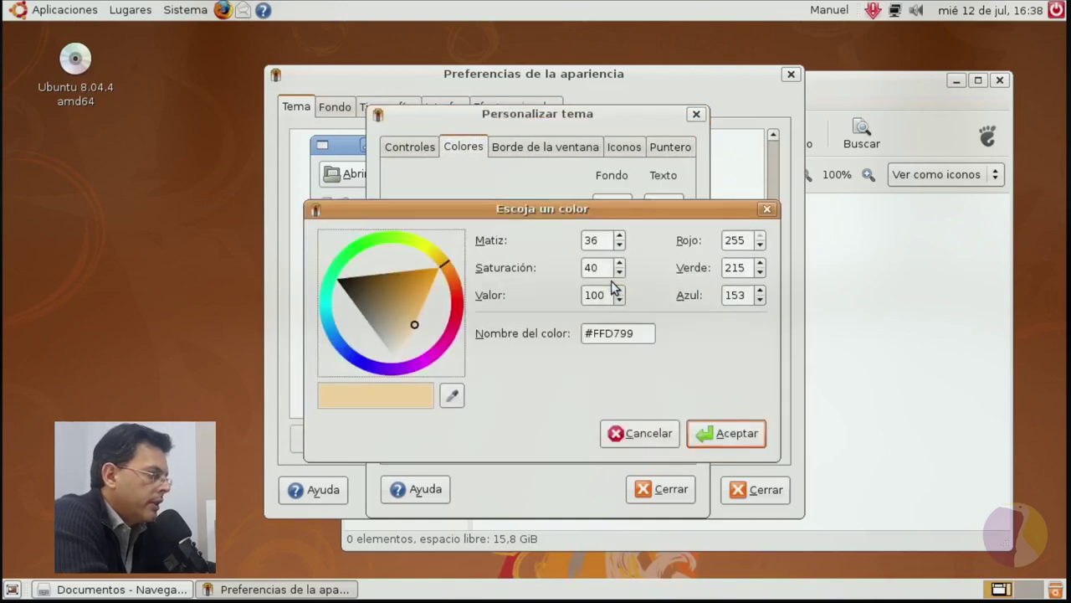
pyautogui.click(416, 290)
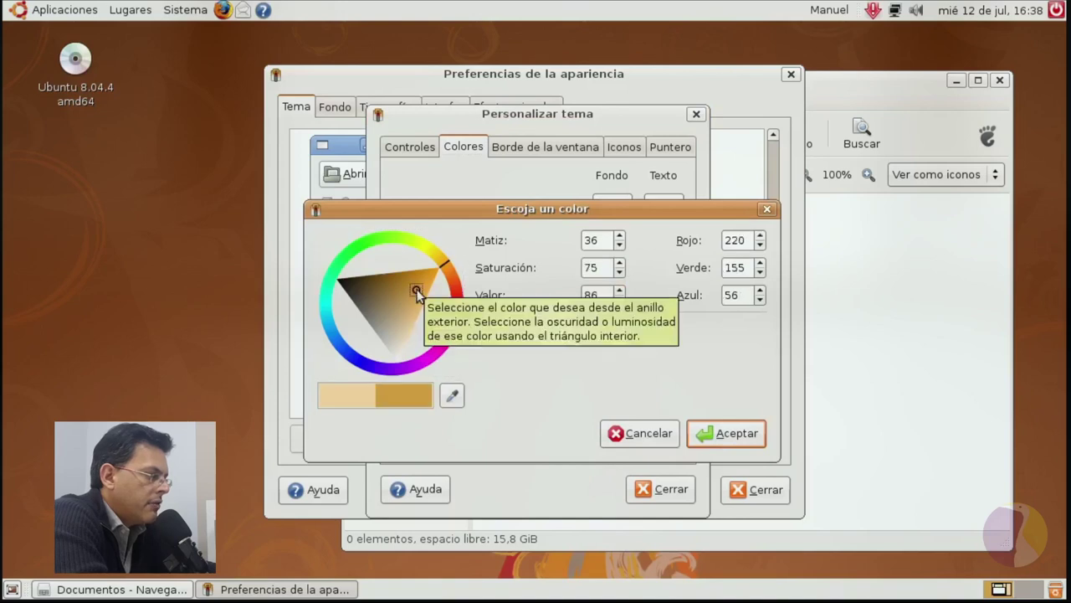
pyautogui.click(724, 428)
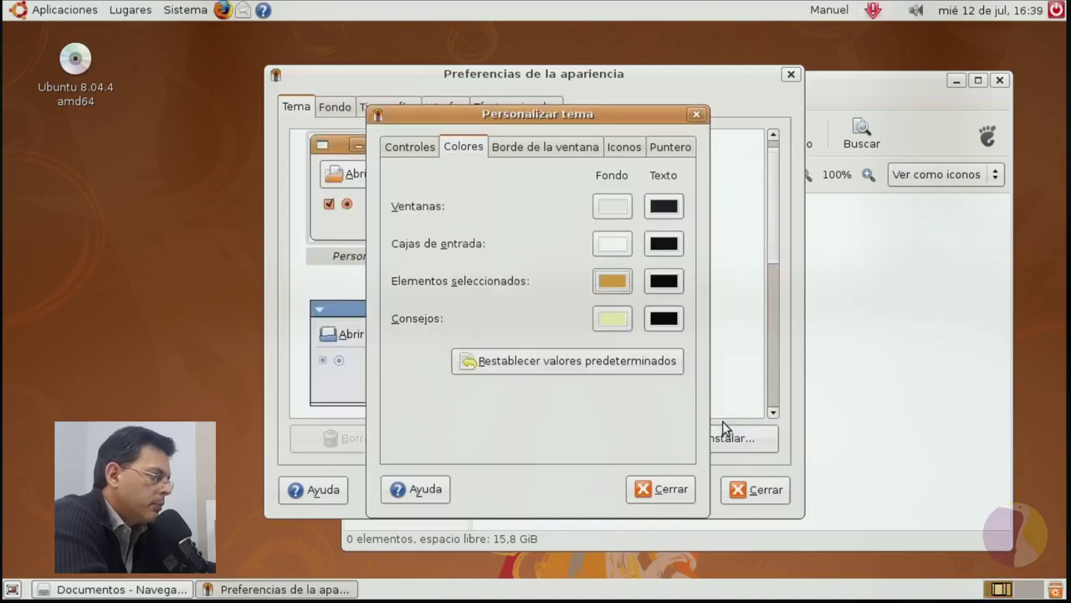
# Switch window borders to AgingGorilla and the icon theme to Mist.
pyautogui.click(544, 149)
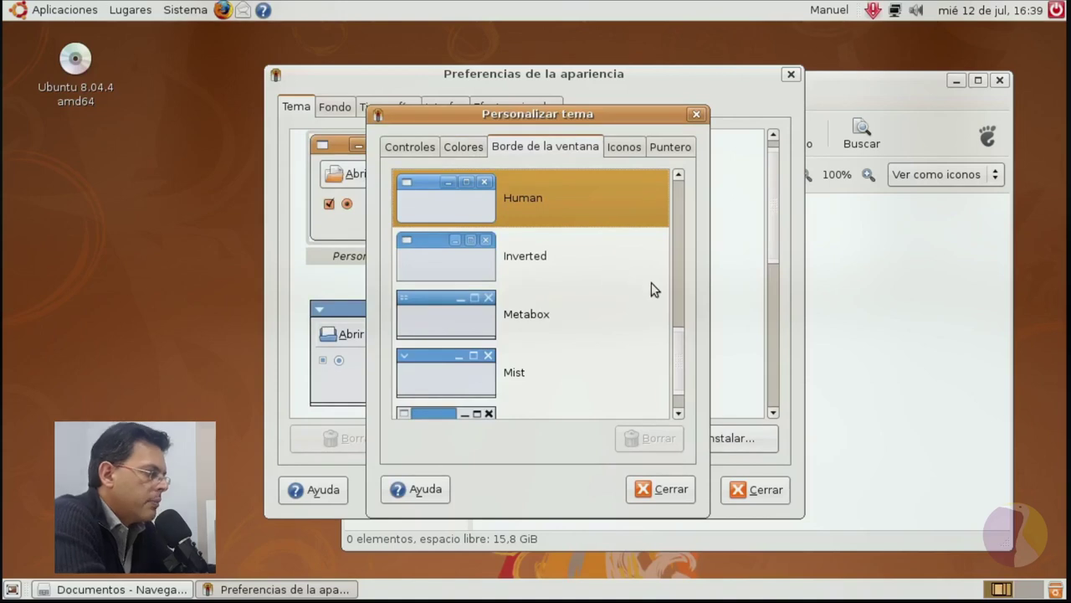
pyautogui.moveTo(686, 354); pyautogui.dragTo(676, 185)
pyautogui.click(534, 208)
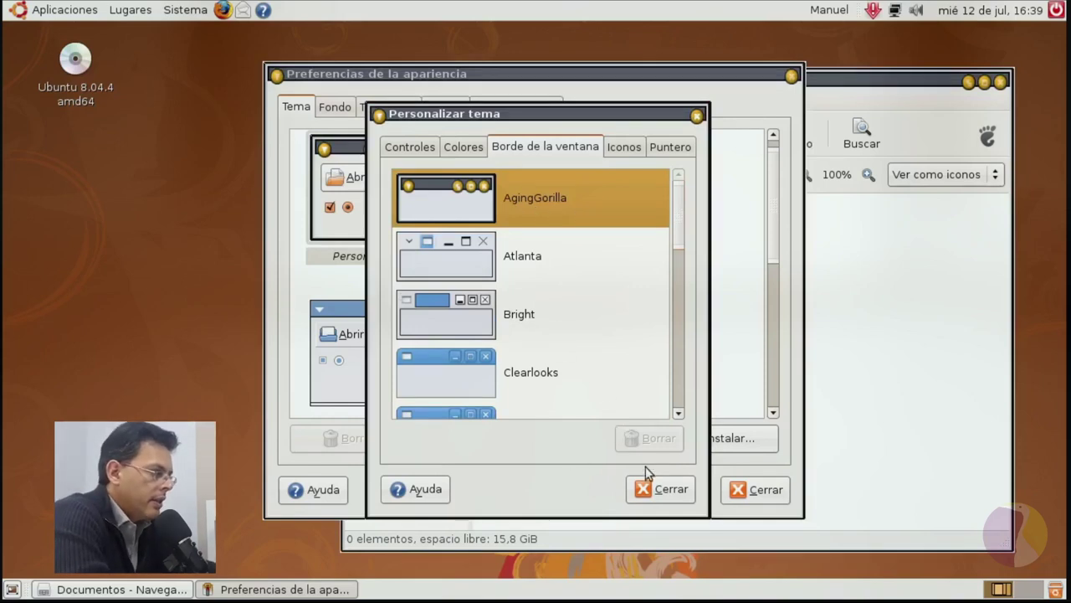
pyautogui.click(624, 148)
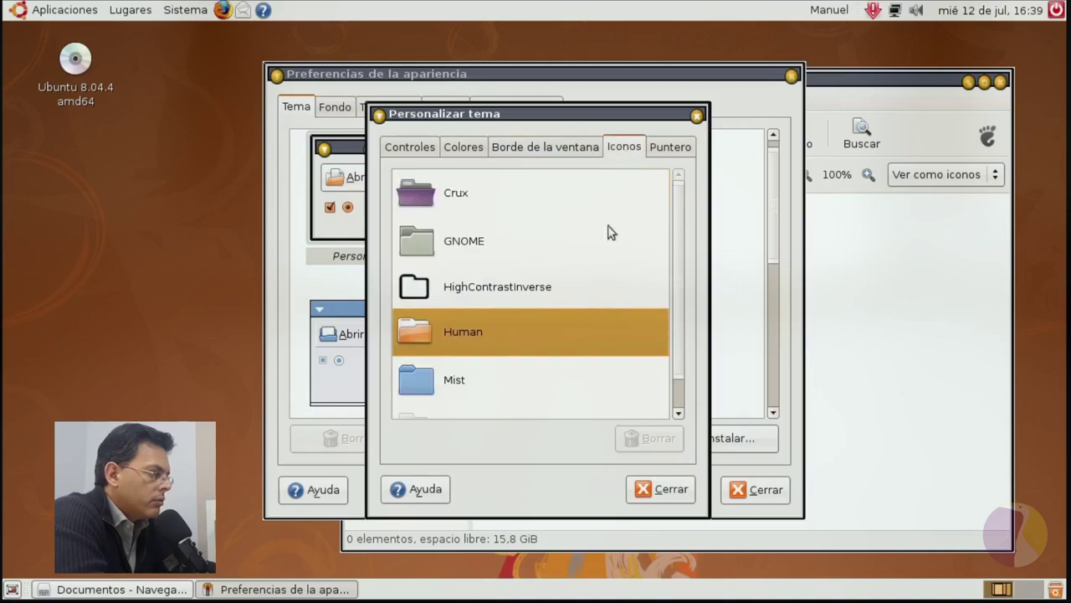
pyautogui.click(512, 384)
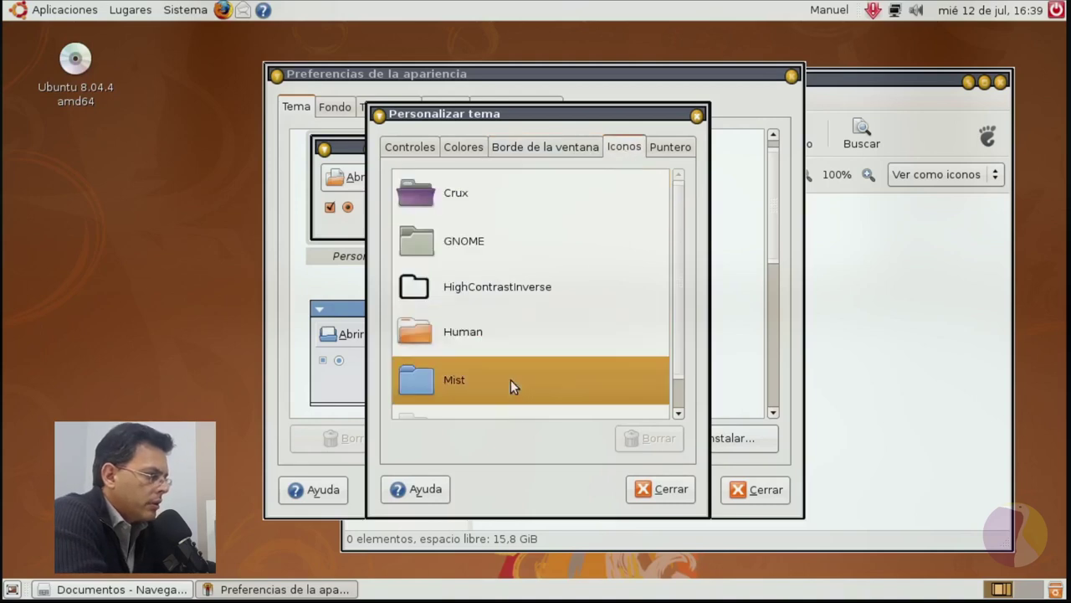
# Close the customisation dialog, apply the Human-Murrine theme, and close Appearance Preferences.
pyautogui.click(656, 494)
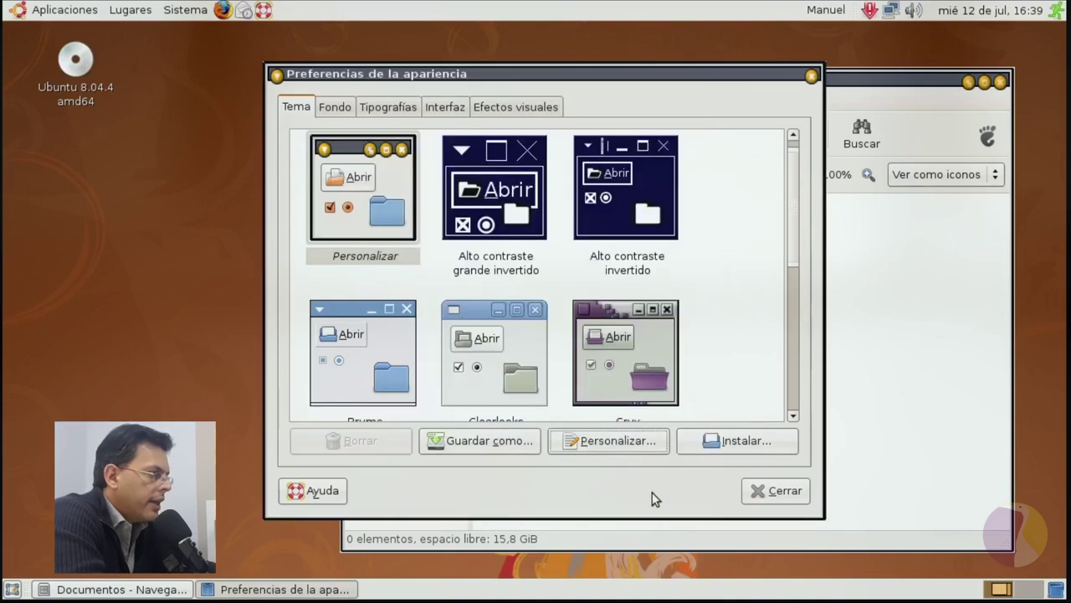
pyautogui.click(362, 238)
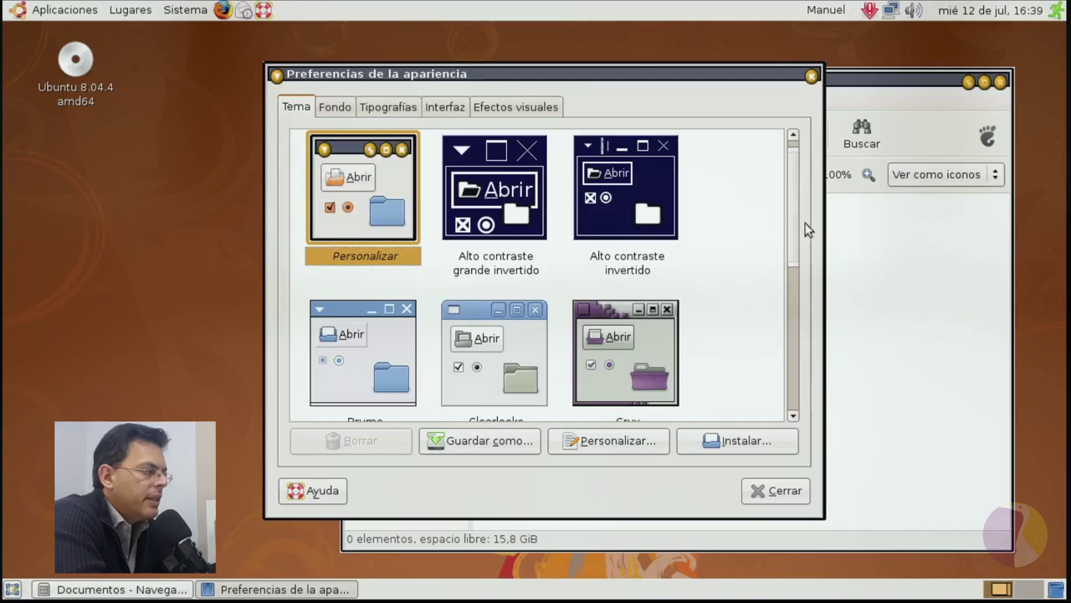
pyautogui.moveTo(794, 217); pyautogui.dragTo(781, 375)
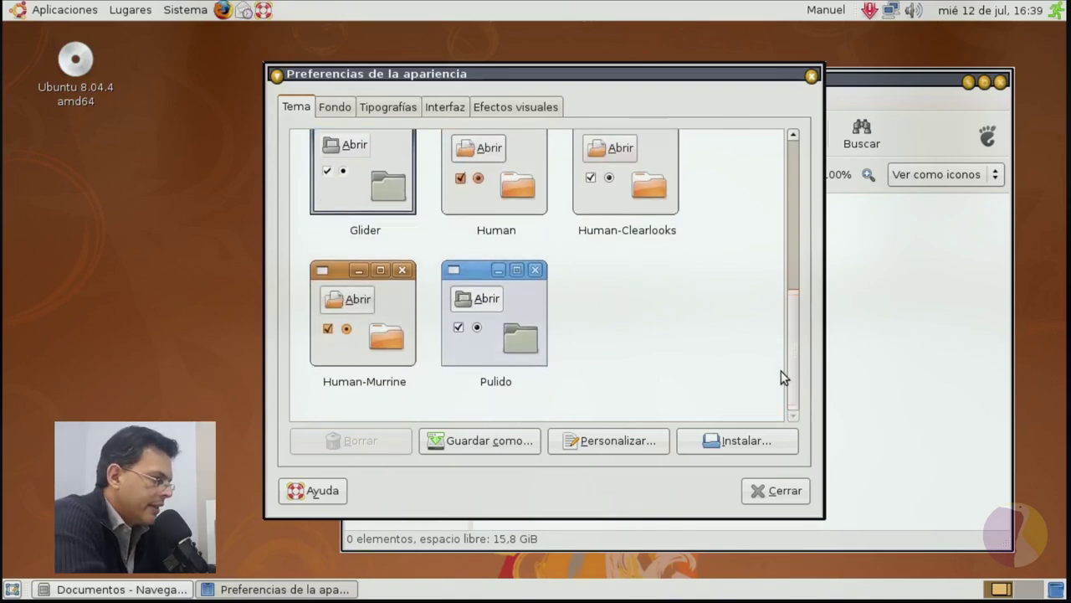
pyautogui.click(378, 307)
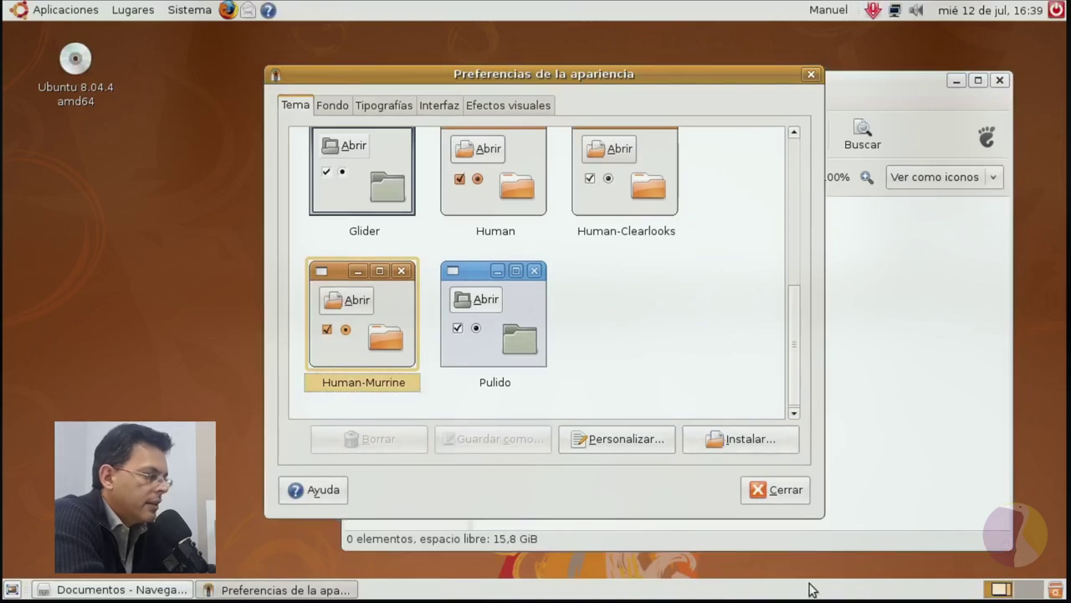
pyautogui.click(775, 490)
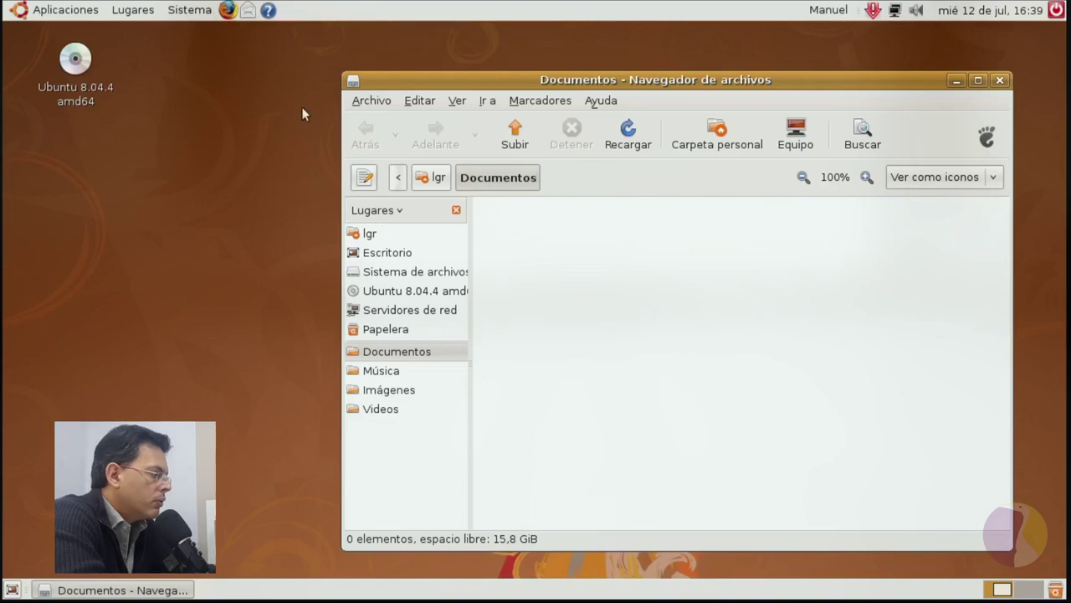
# Browse the Aplicaciones submenus Accesorios, Juegos and Gráficos, ending on Internet.
pyautogui.rightClick(115, 173)
pyautogui.click(115, 166)
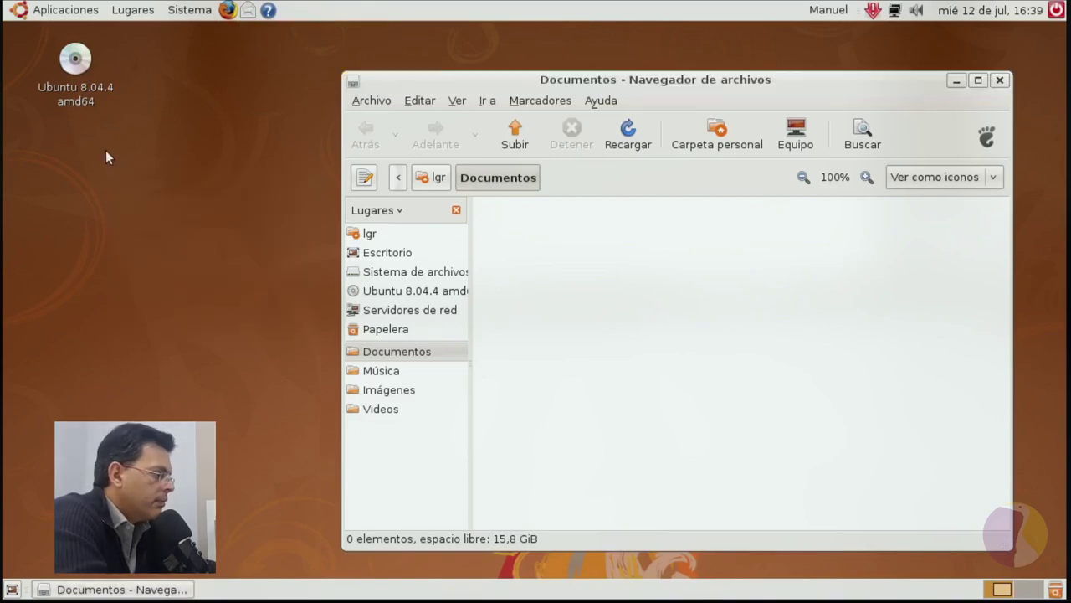
pyautogui.click(20, 10)
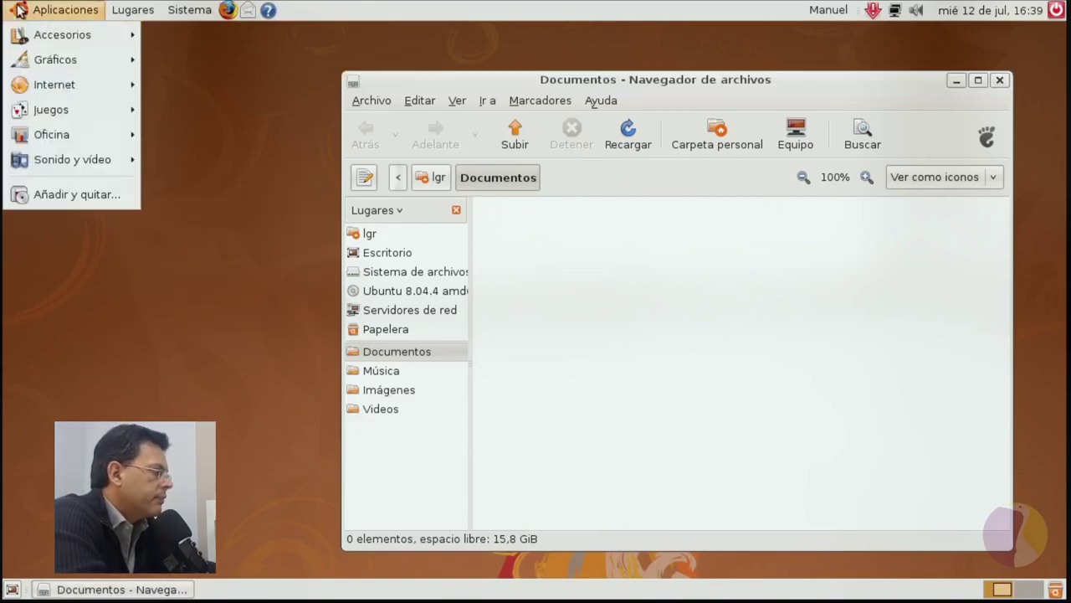
pyautogui.moveTo(36, 33)
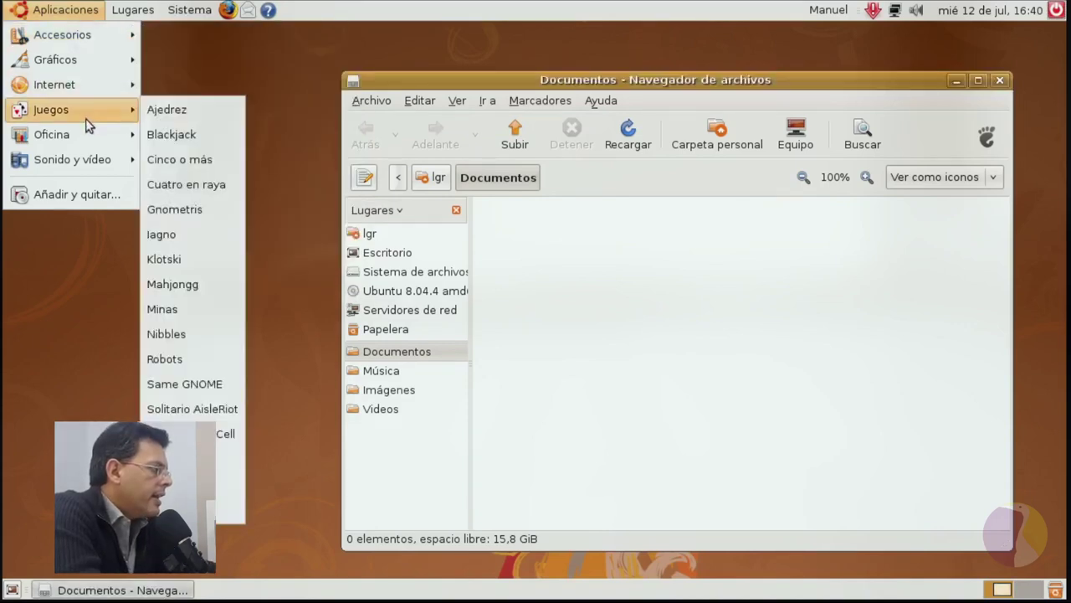
pyautogui.moveTo(74, 67)
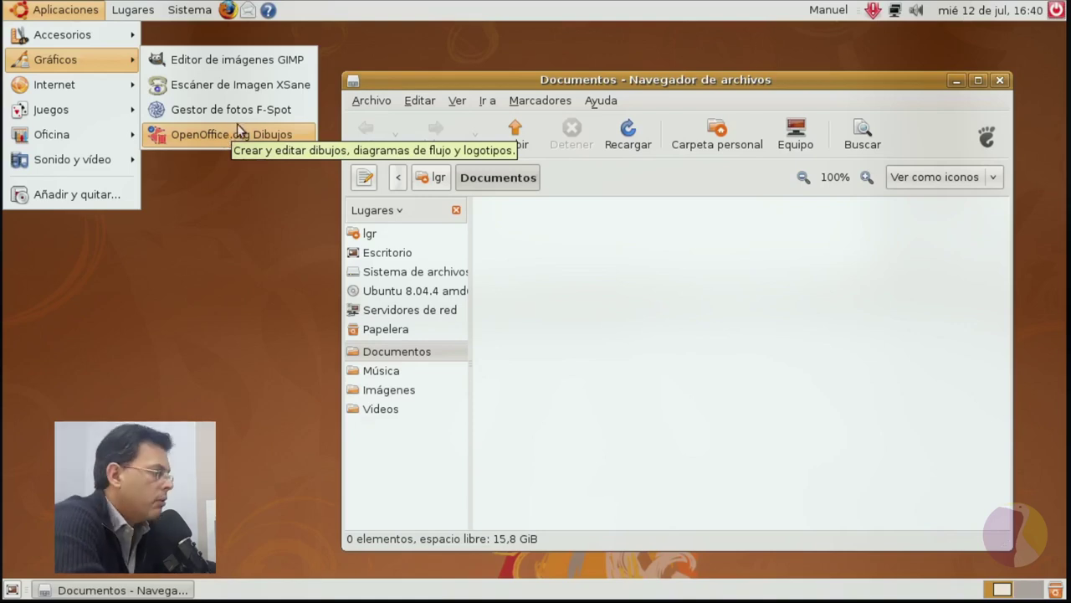
pyautogui.moveTo(105, 85)
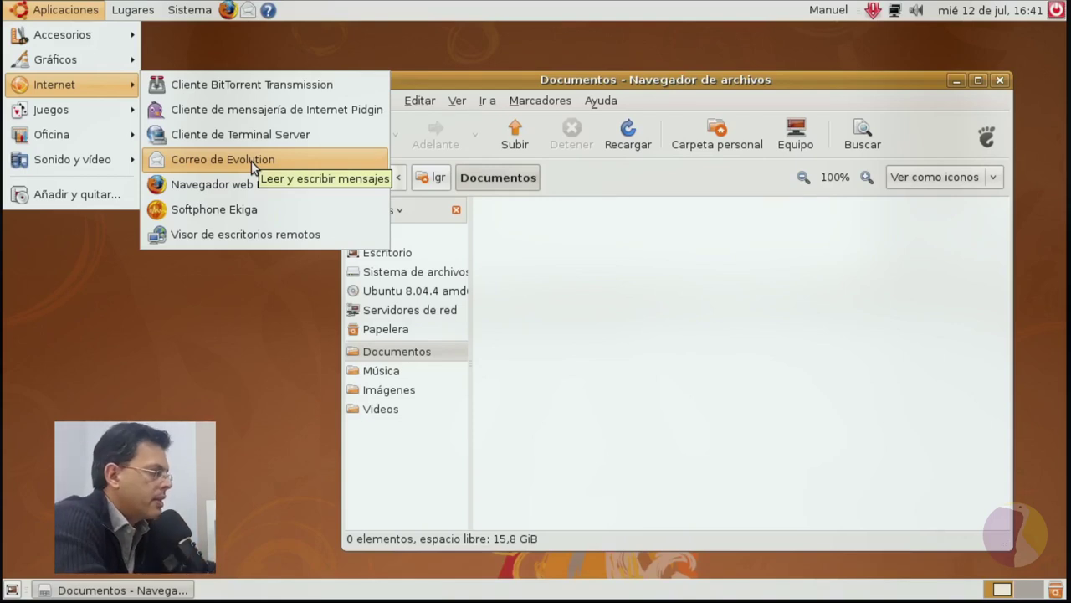
# Launch Firefox maximized and dismiss the secure connection warnings.
pyautogui.click(226, 187)
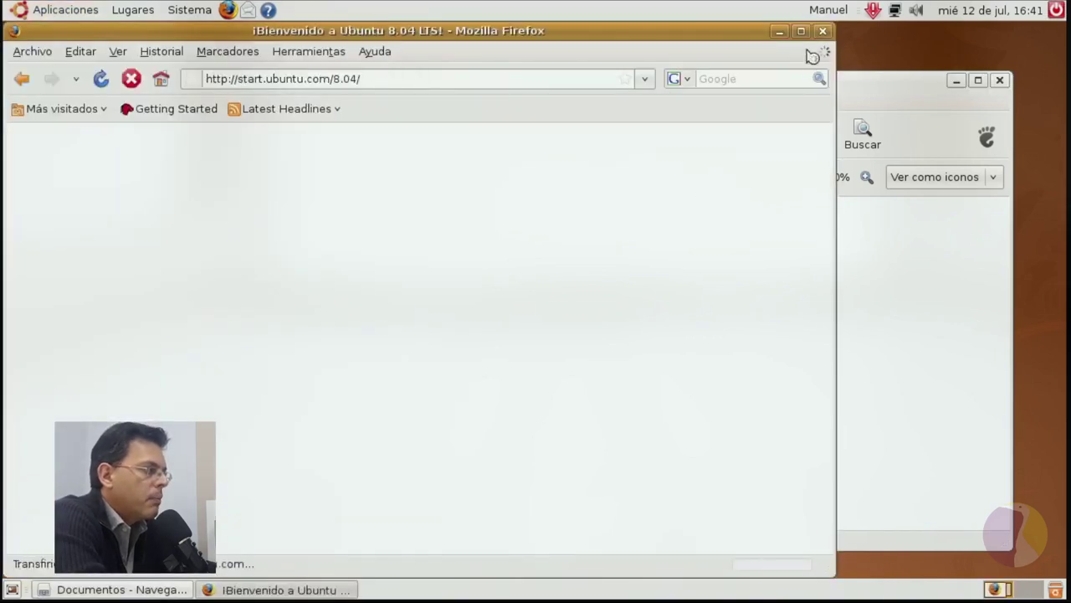
pyautogui.click(800, 31)
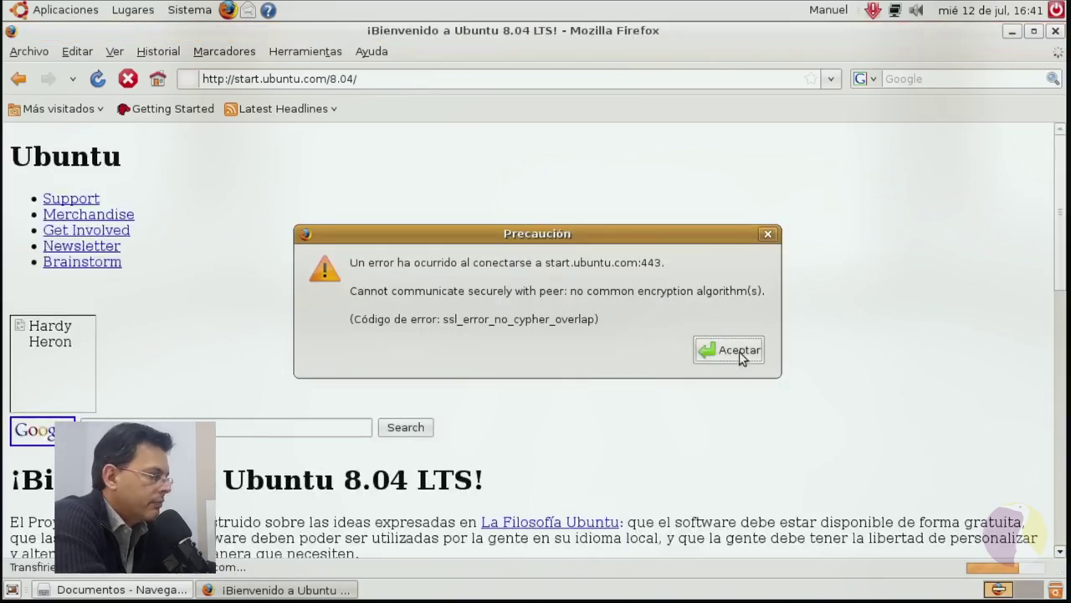
pyautogui.click(742, 357)
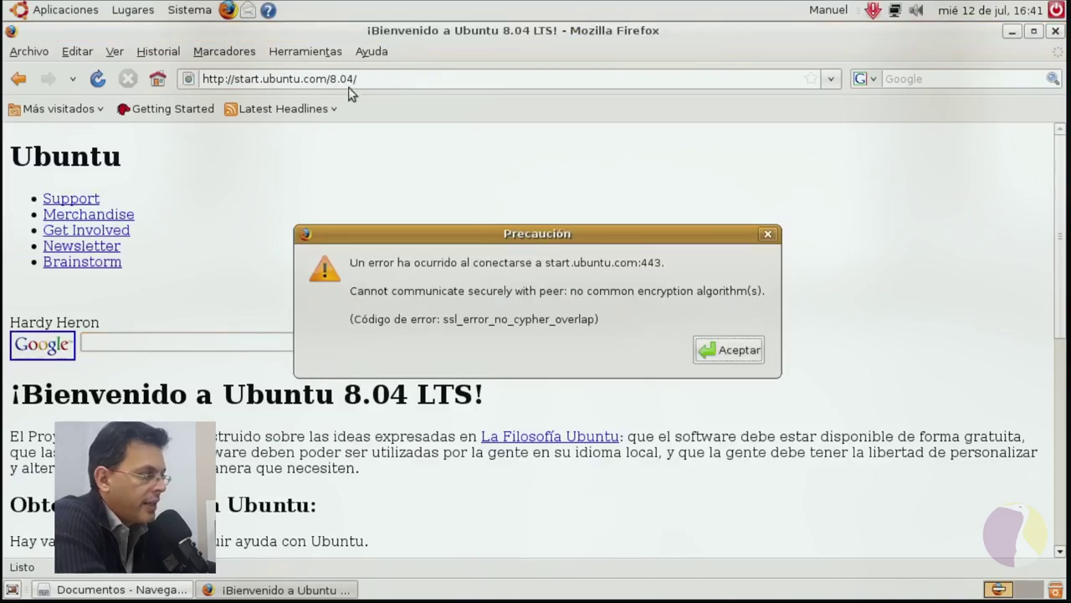
pyautogui.click(727, 351)
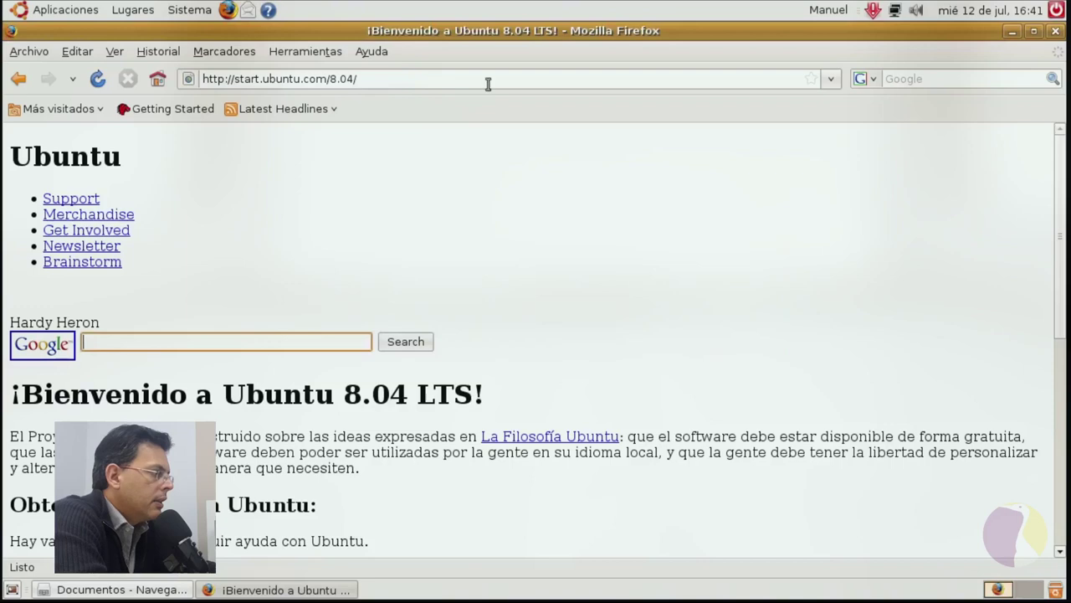
# Check via Ayuda > Acerca de that Firefox is version 3.0.17, then close it.
pyautogui.click(369, 52)
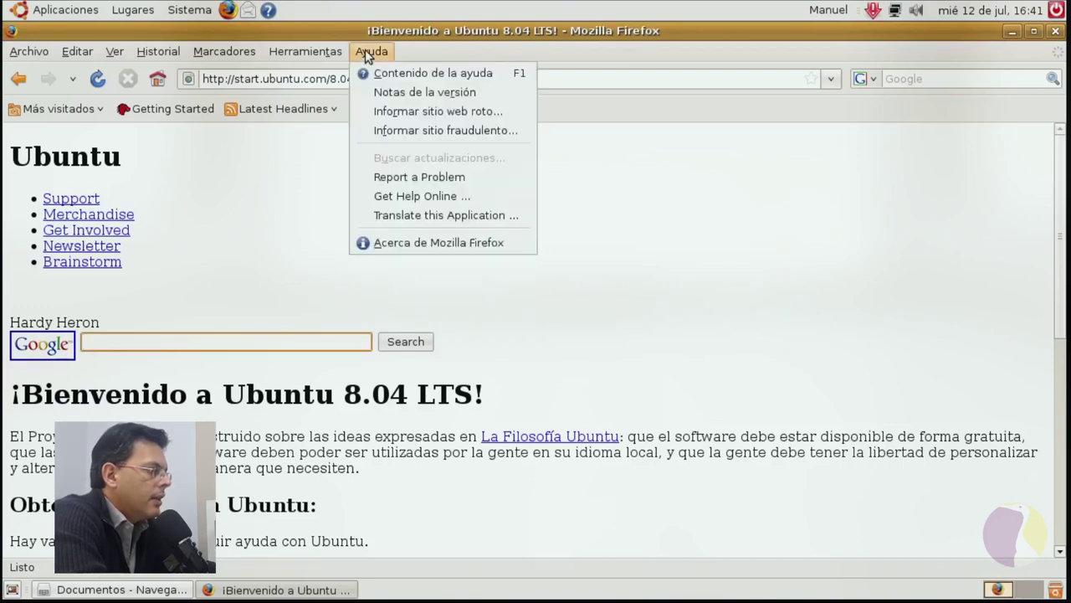
pyautogui.click(430, 244)
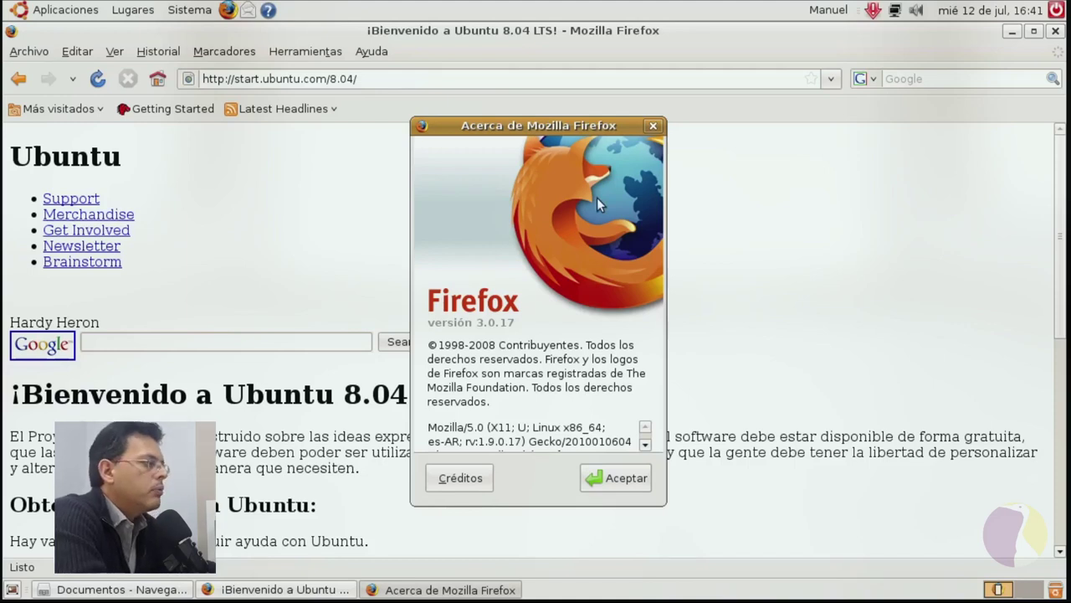
pyautogui.click(617, 480)
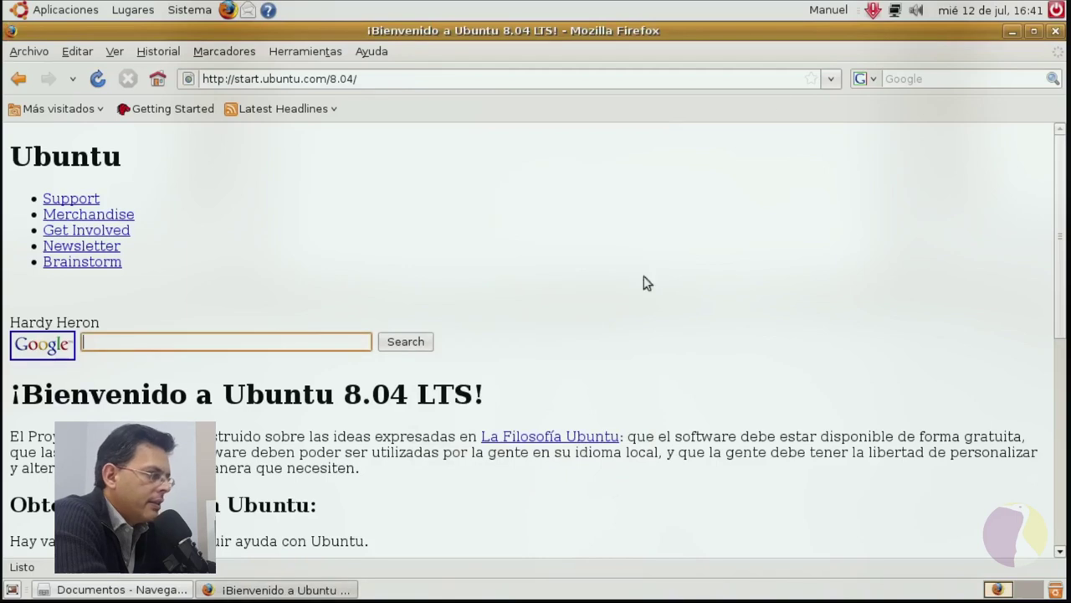
# Load youtube.com from the Firefox address bar.
pyautogui.click(498, 76)
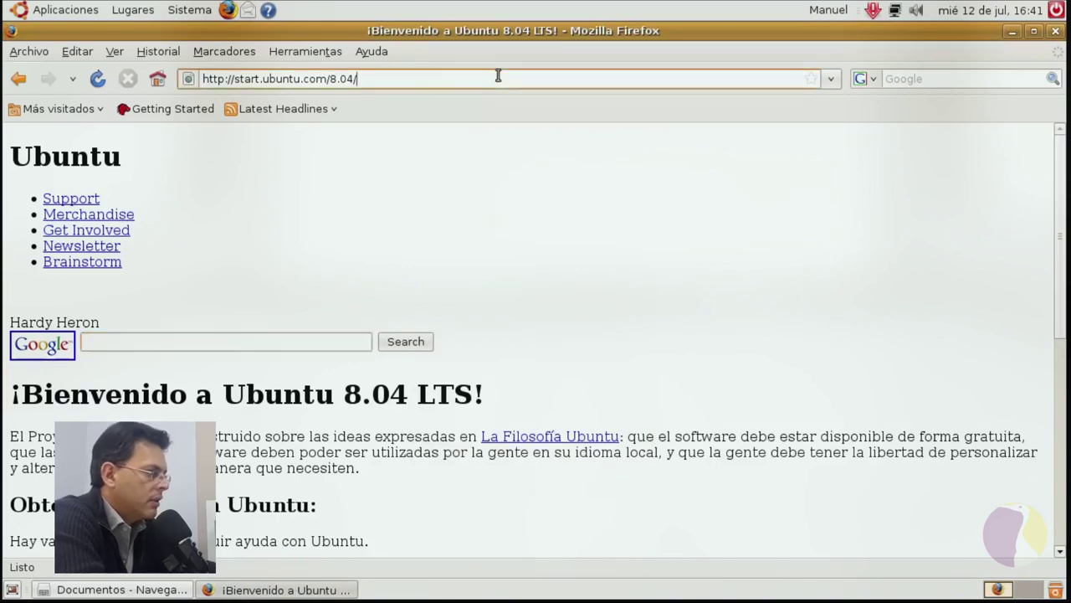
pyautogui.write('yo')
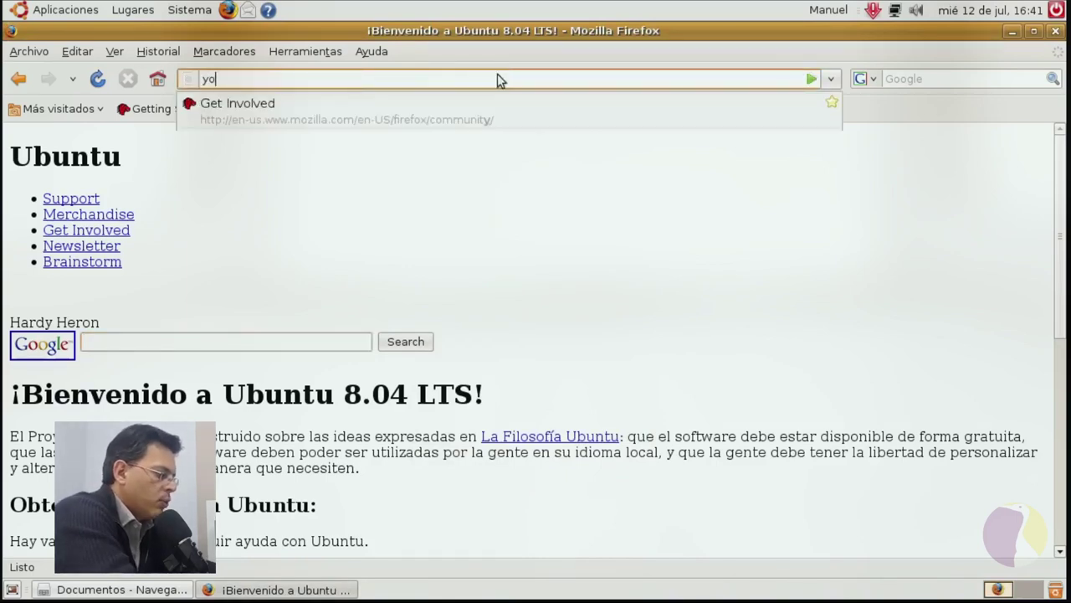
pyautogui.write('utube.com')
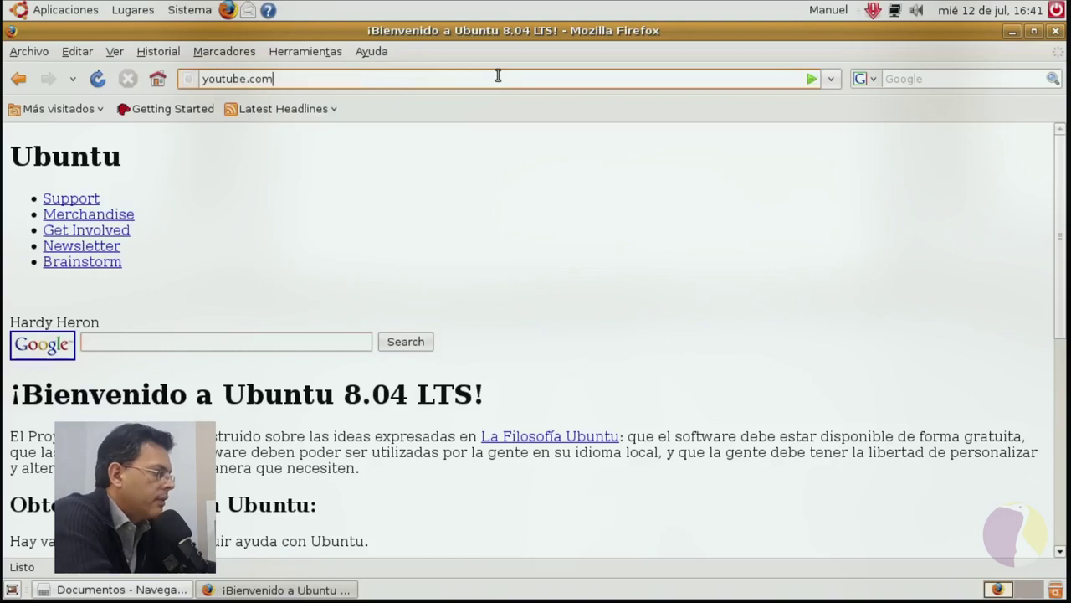
pyautogui.press('Return')
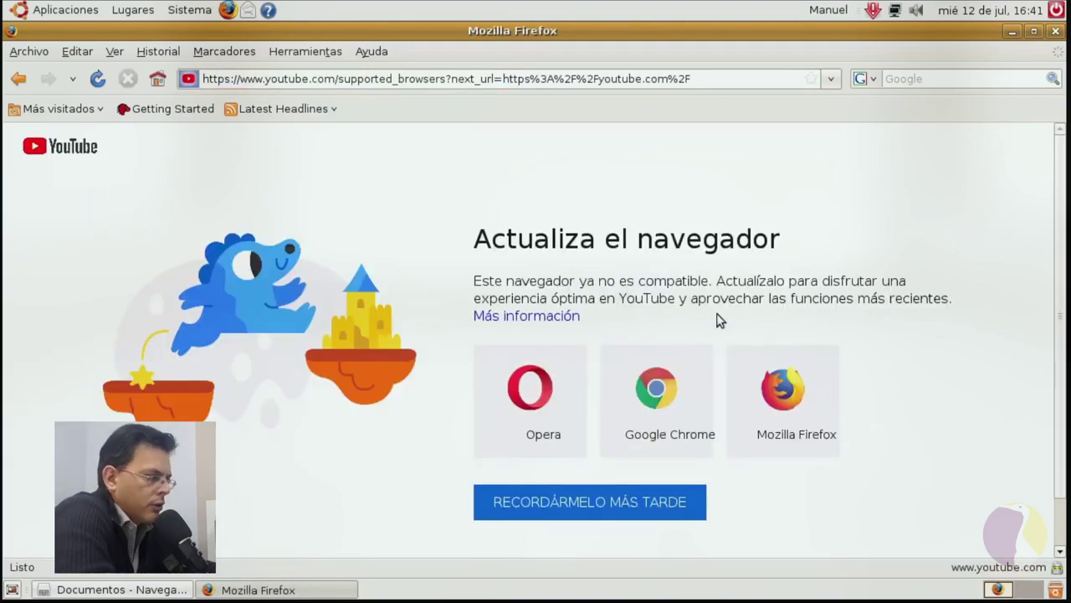
# Close Firefox and open the Aplicaciones menu.
pyautogui.click(1056, 31)
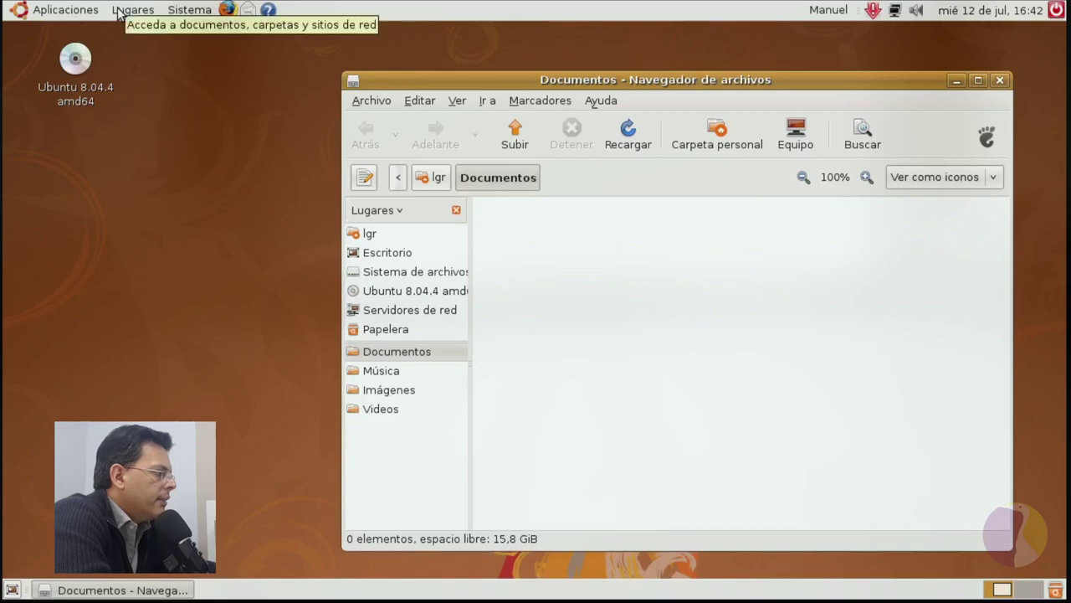
pyautogui.click(12, 11)
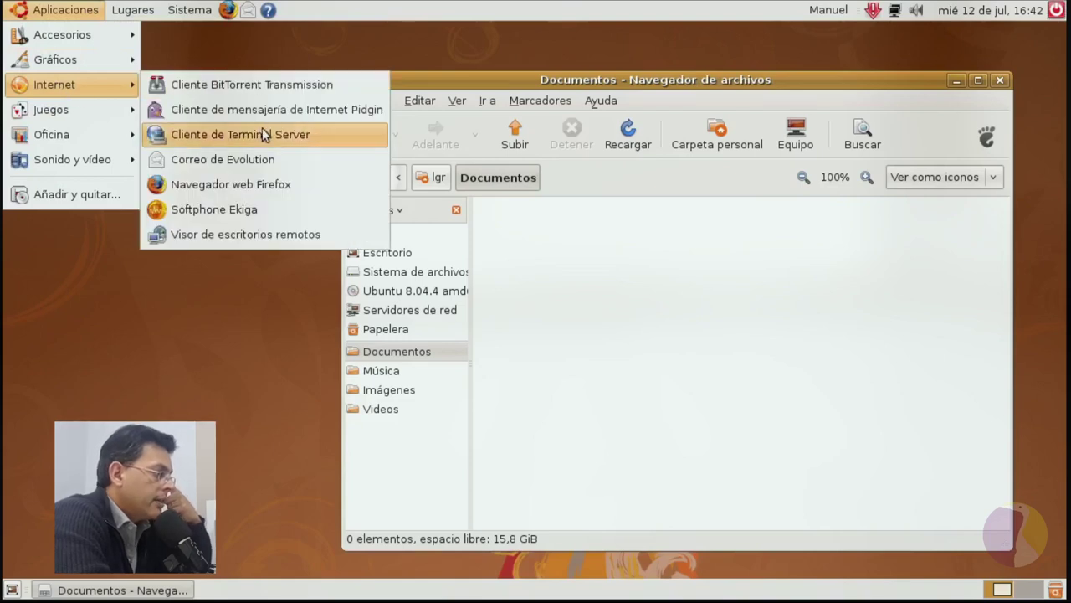
# Launch Ekiga, step through and cancel its first-run setup wizard, then close Ekiga.
pyautogui.click(255, 213)
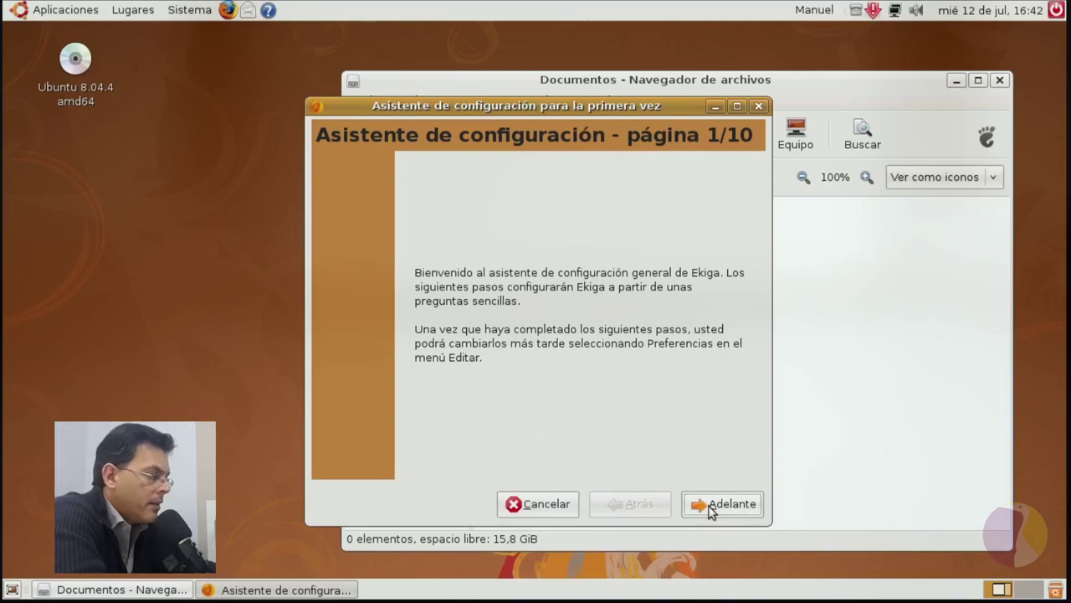
pyautogui.click(709, 505)
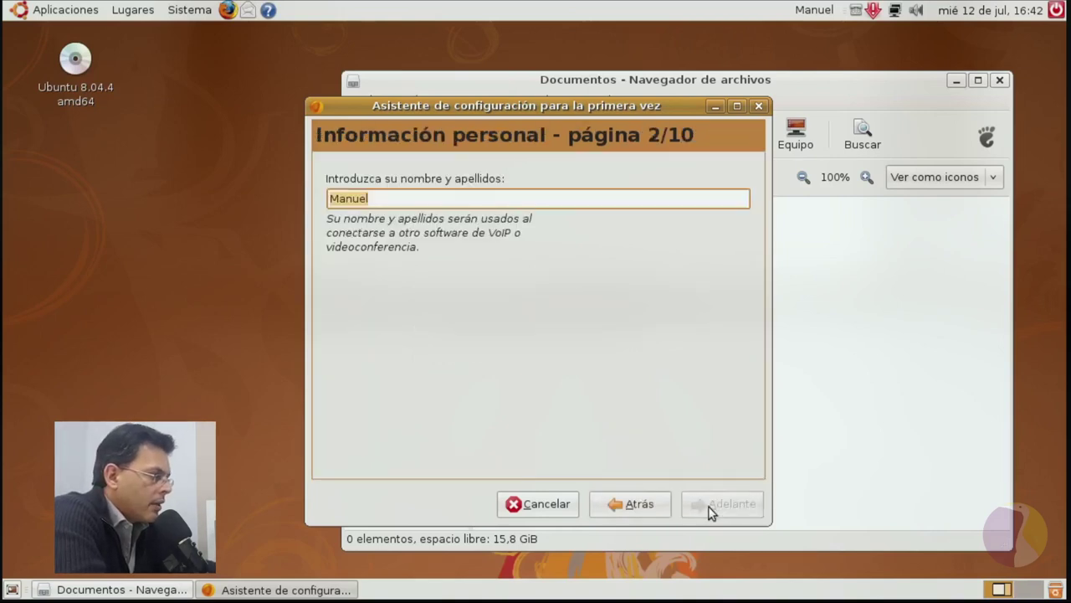
pyautogui.click(630, 505)
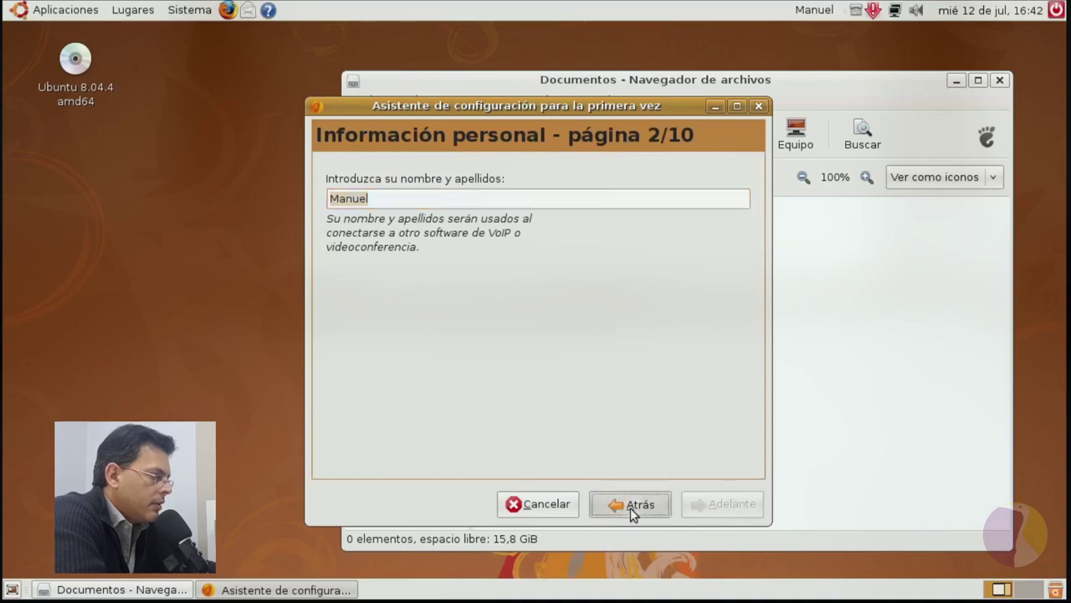
pyautogui.click(555, 506)
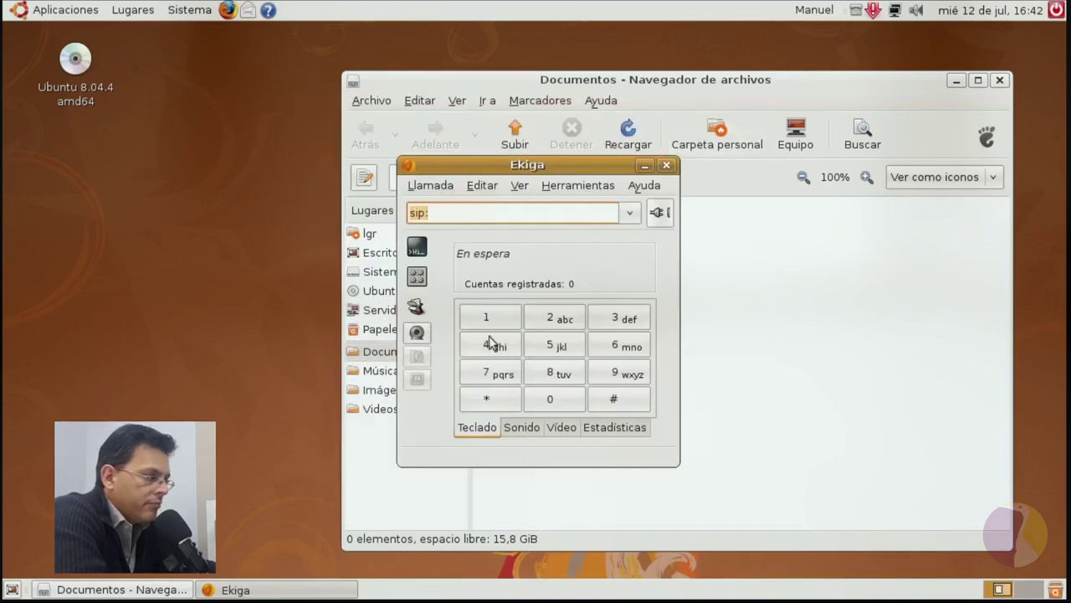
pyautogui.click(667, 170)
# Launch OpenOffice.org Calc from the Aplicaciones menu.
pyautogui.click(79, 12)
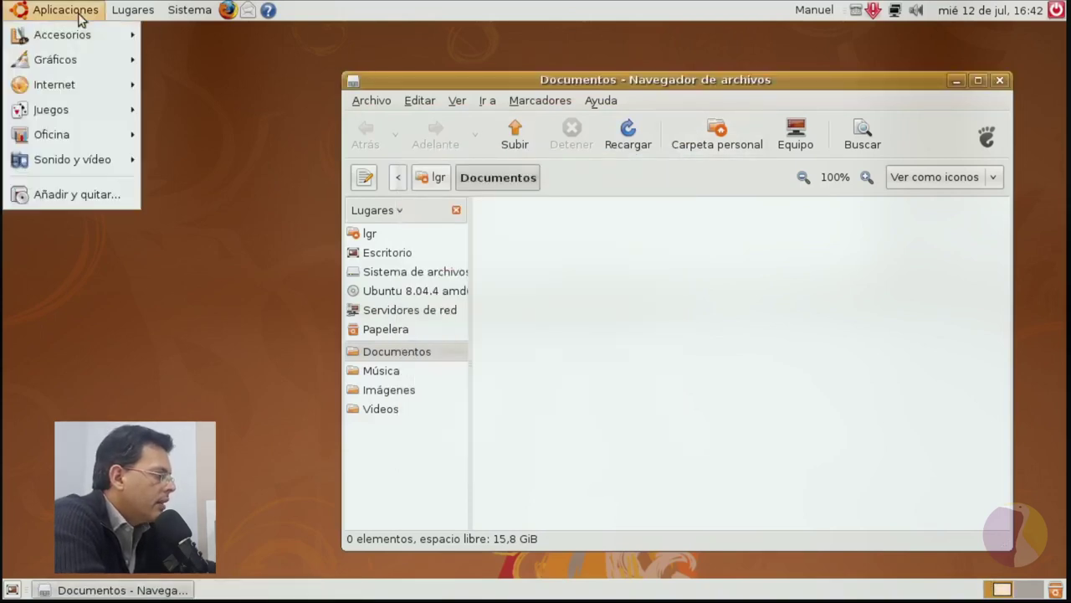
pyautogui.moveTo(77, 115)
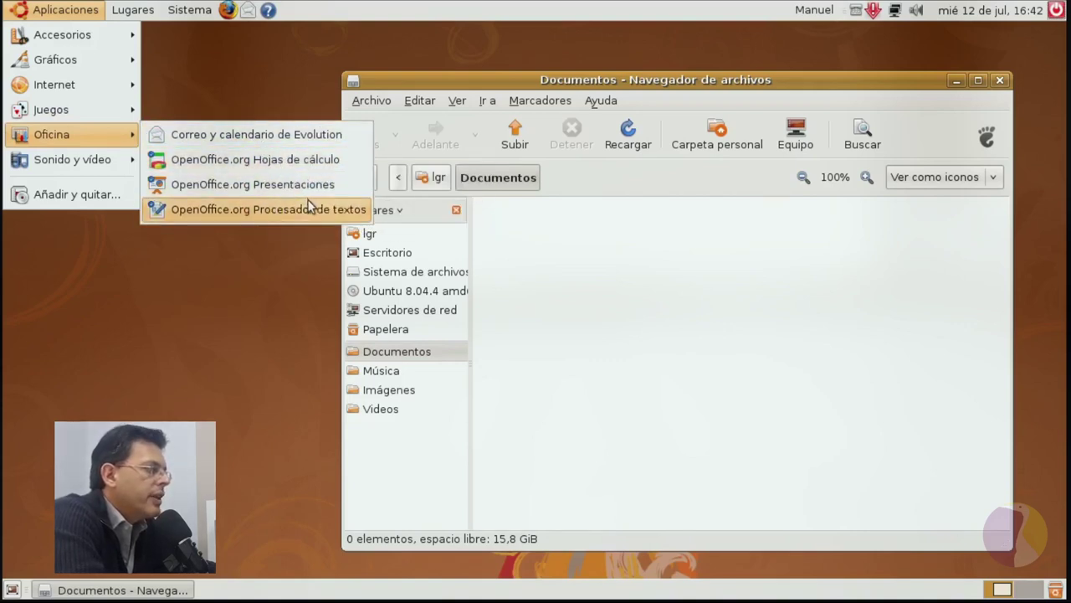
pyautogui.click(281, 160)
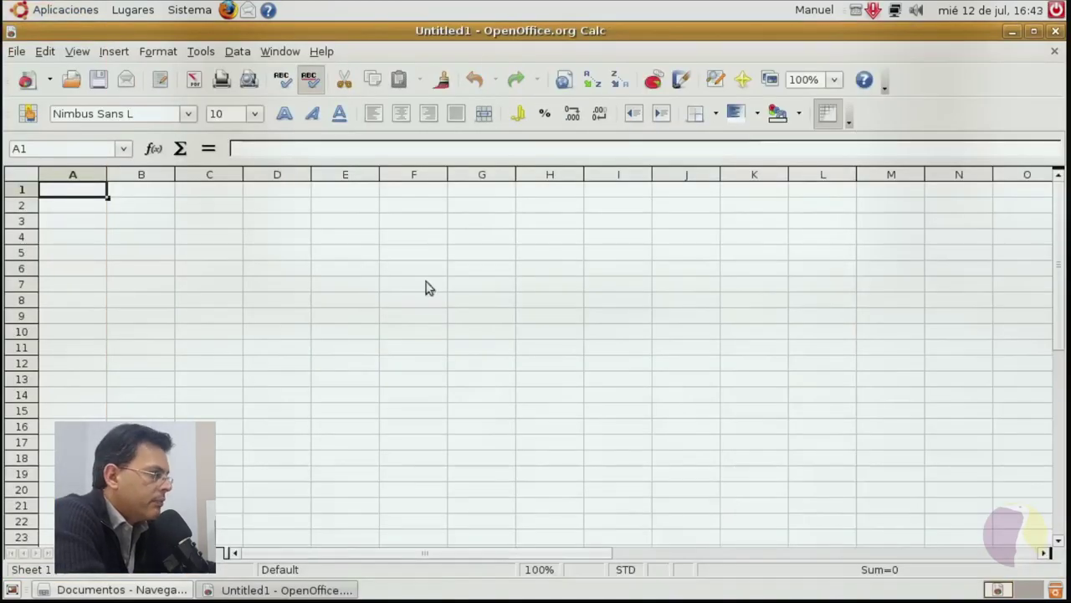
# Select cell F9, move up to F1, close the empty spreadsheet, and reopen Aplicaciones.
pyautogui.click(441, 313)
pyautogui.press('Up')
pyautogui.press('Up')
pyautogui.press('Up')
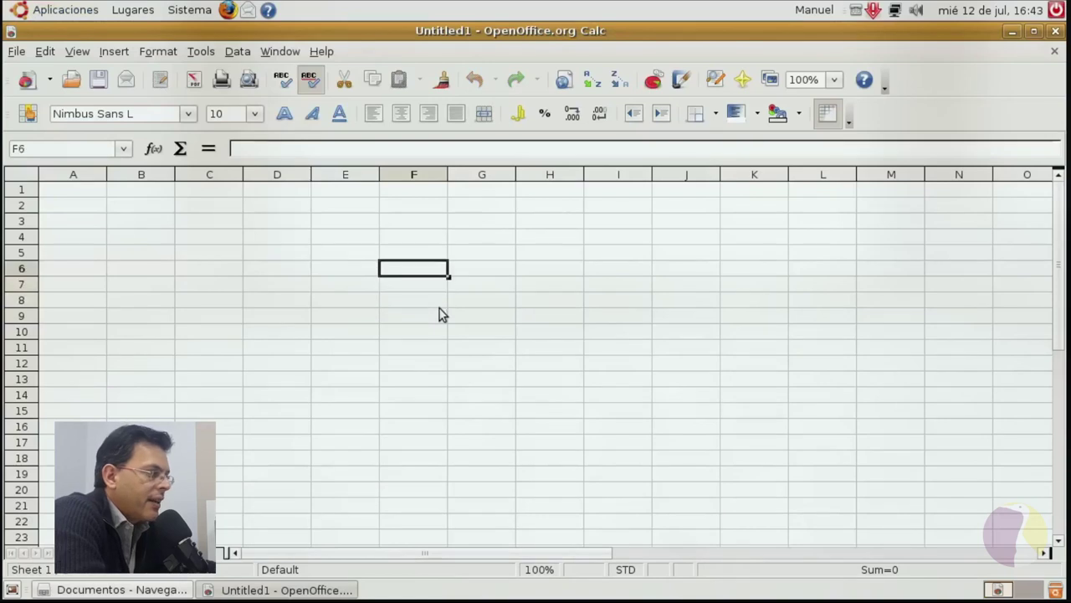
pyautogui.press('Up')
pyautogui.press('Up')
pyautogui.press('Up')
pyautogui.press('Up')
pyautogui.press('Up')
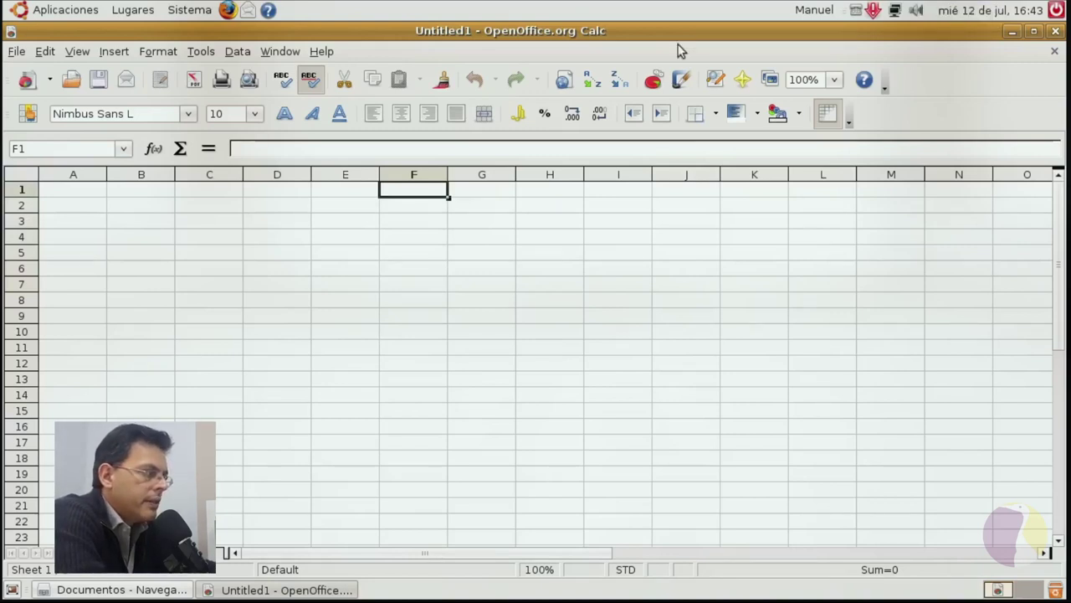
pyautogui.click(1055, 32)
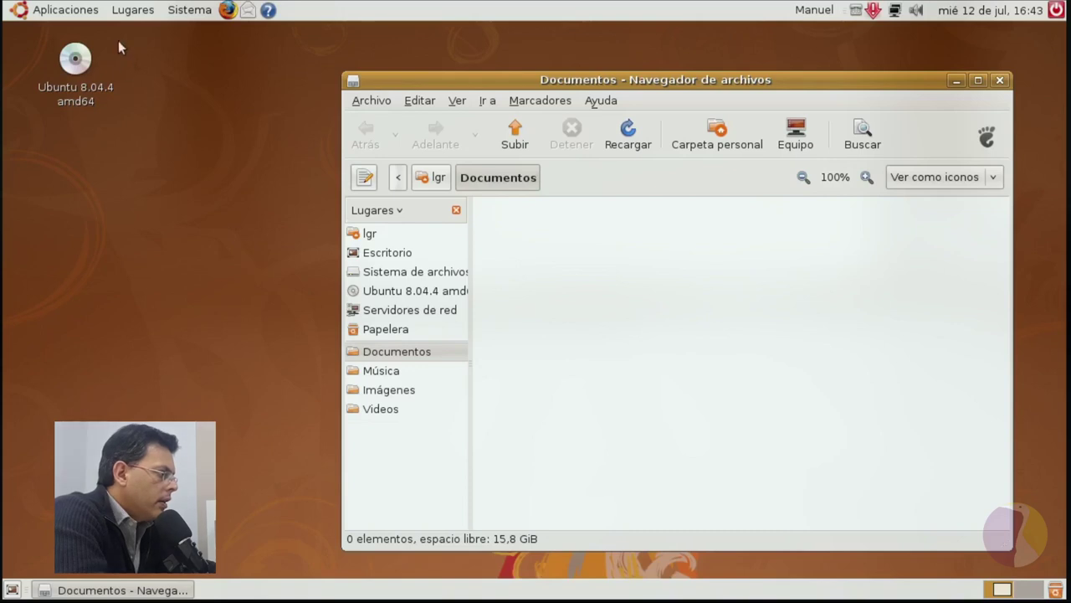
pyautogui.click(71, 18)
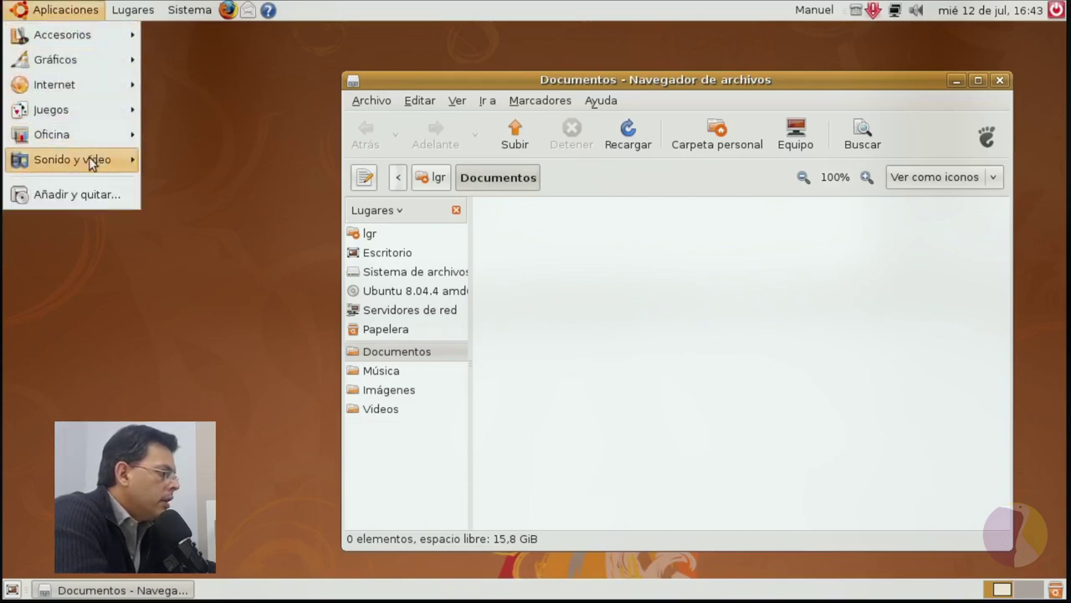
pyautogui.moveTo(87, 157)
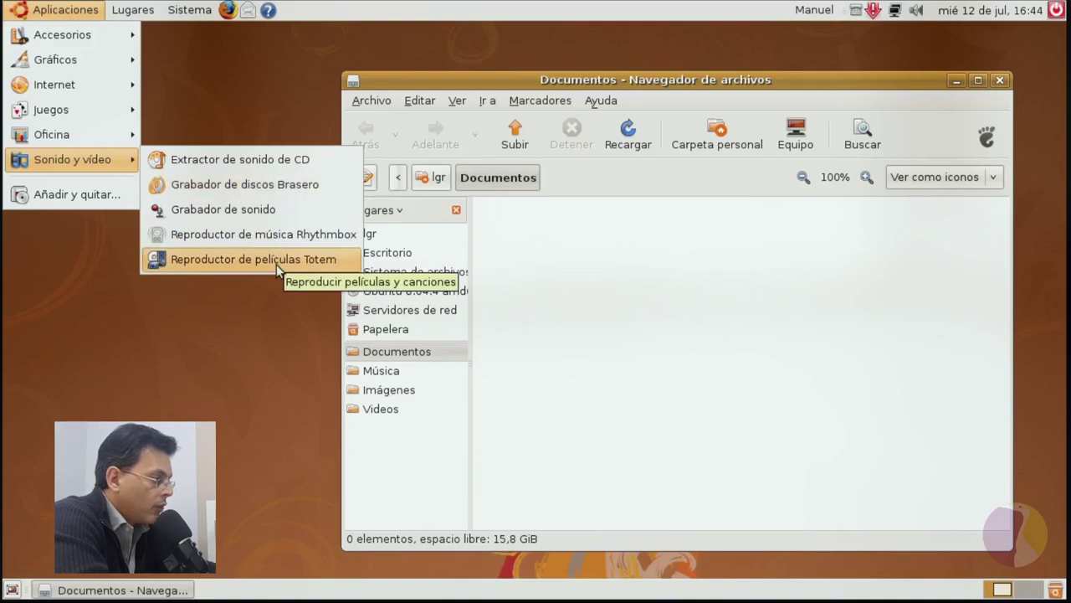
pyautogui.click(277, 260)
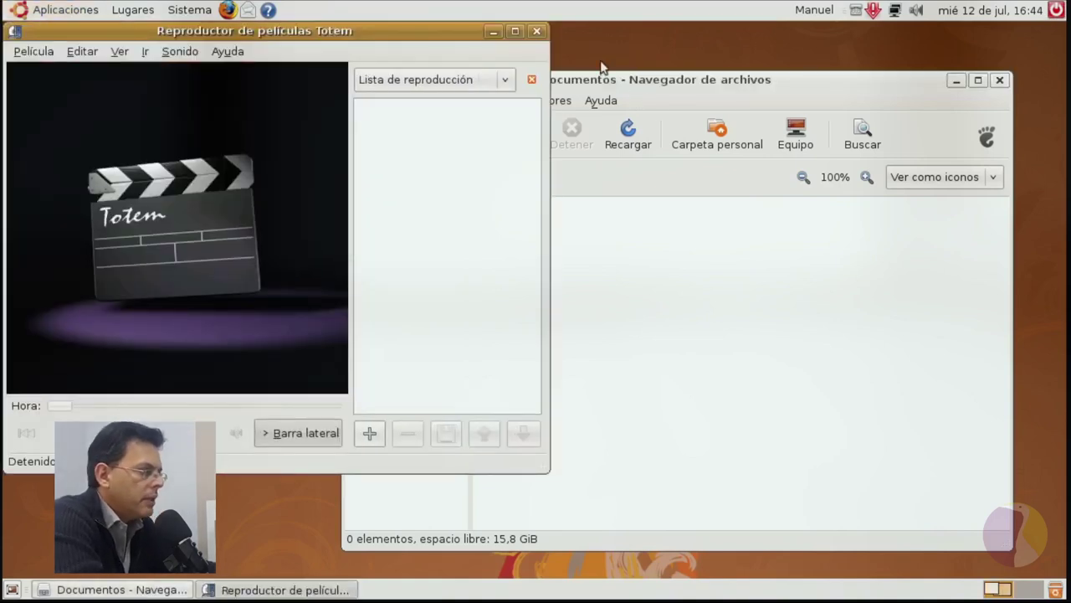
pyautogui.click(534, 31)
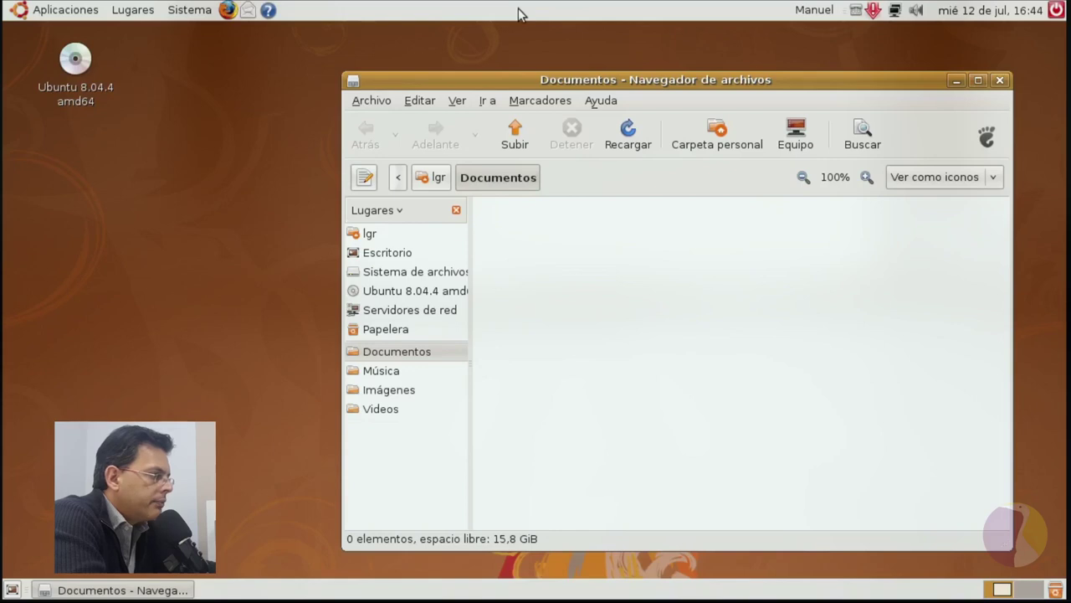
# Launch Monitor del sistema from Sistema > Administración, then close the Documentos and System Monitor windows.
pyautogui.click(133, 11)
pyautogui.moveTo(189, 10)
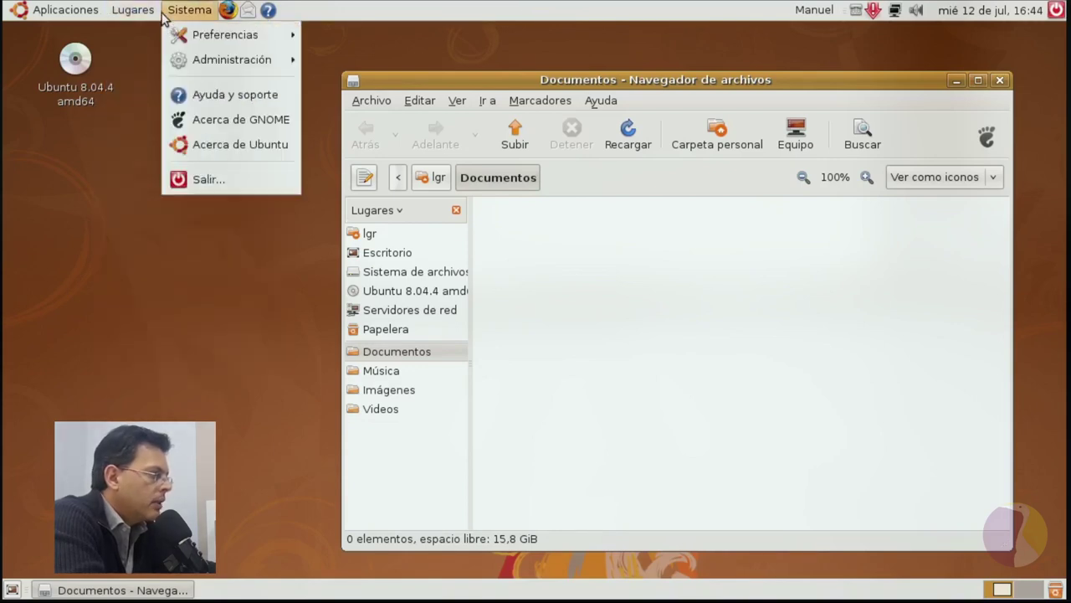
pyautogui.moveTo(199, 37)
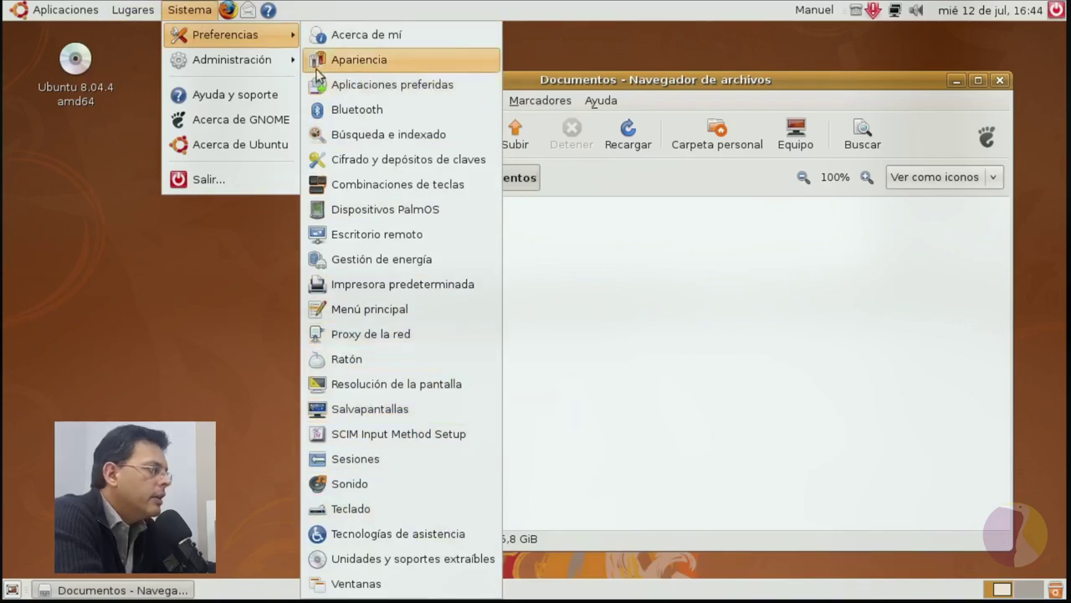
pyautogui.moveTo(258, 66)
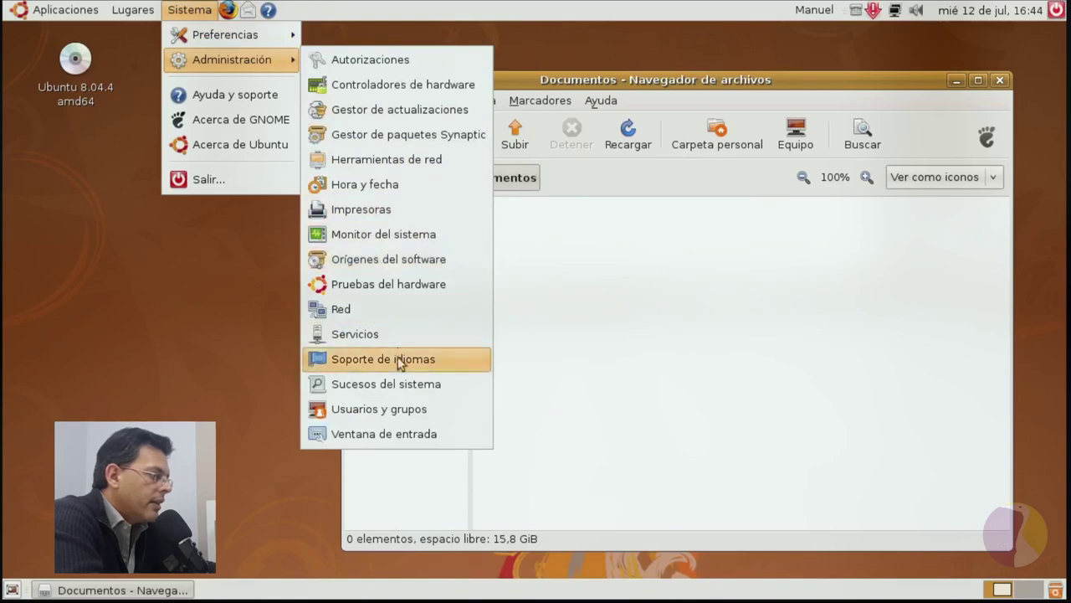
pyautogui.click(396, 234)
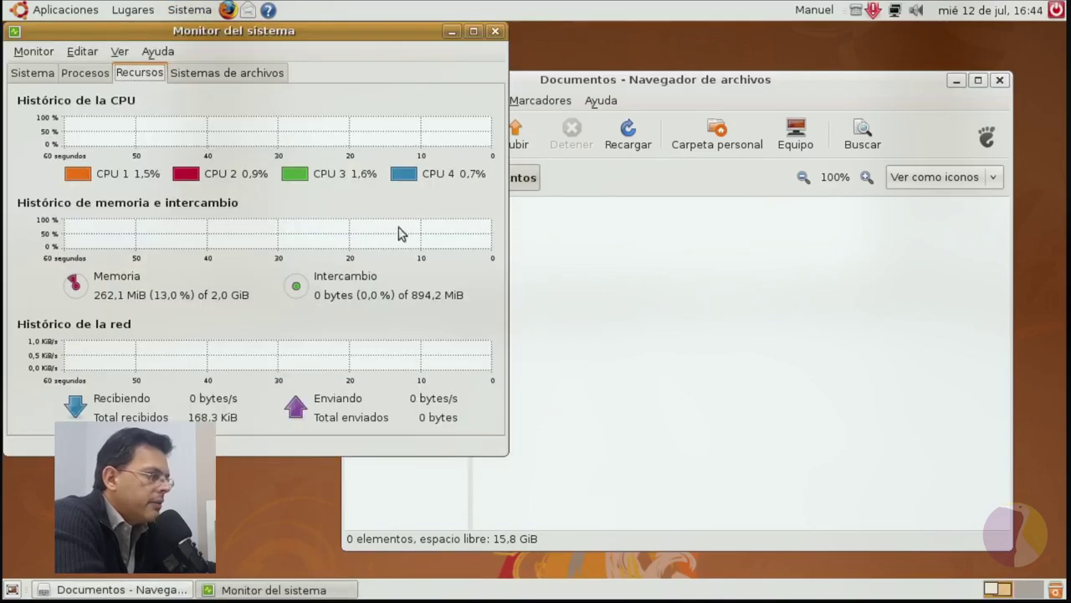
pyautogui.click(1000, 81)
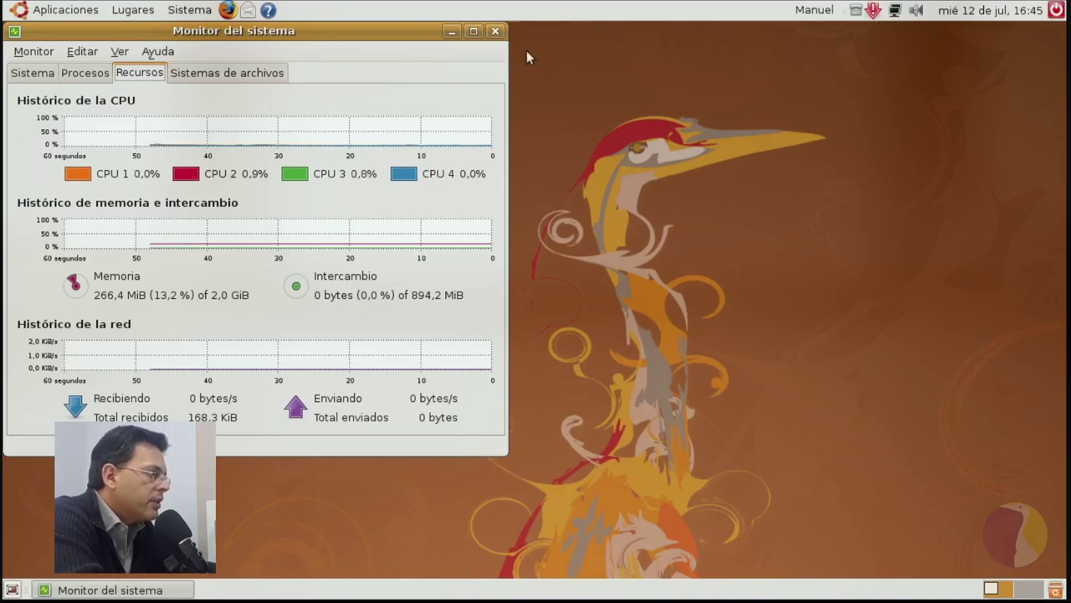
pyautogui.click(494, 31)
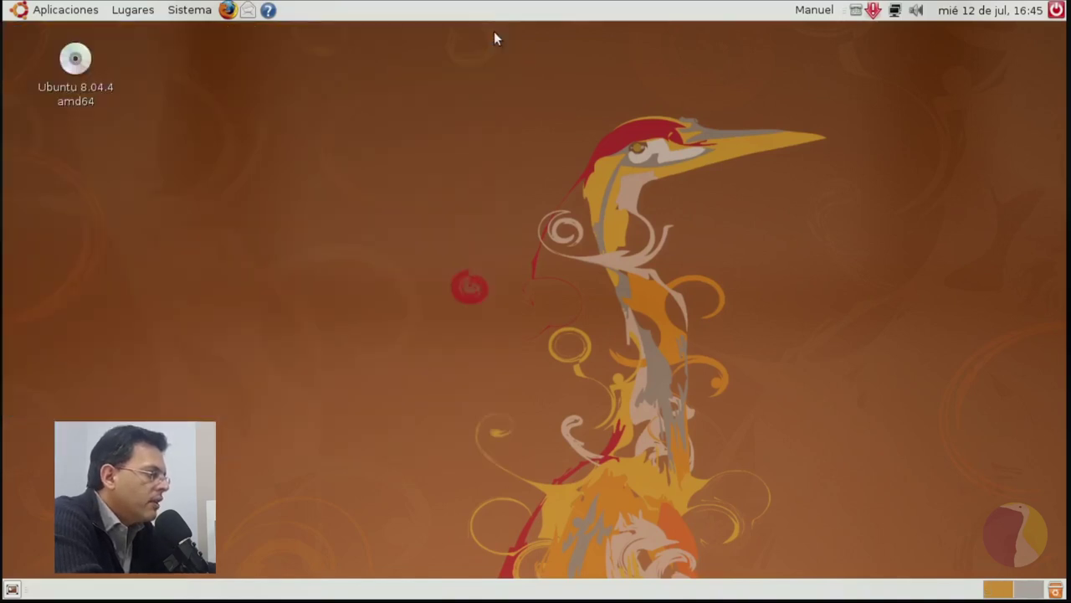
# Open Cambiar el fondo del escritorio from the desktop menu and try the third wallpaper.
pyautogui.rightClick(494, 155)
pyautogui.click(581, 304)
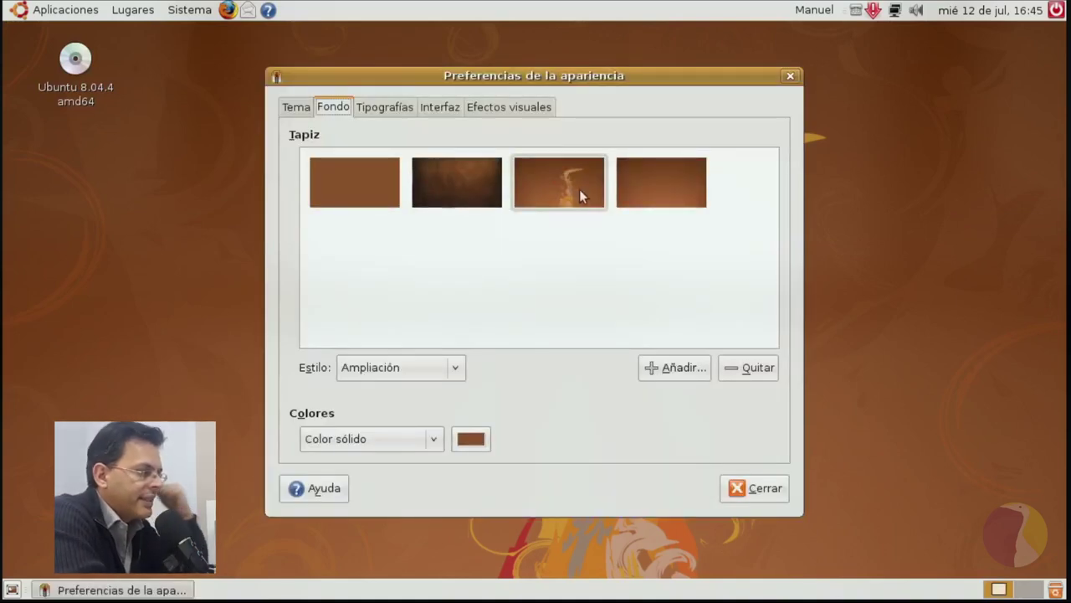
pyautogui.click(579, 189)
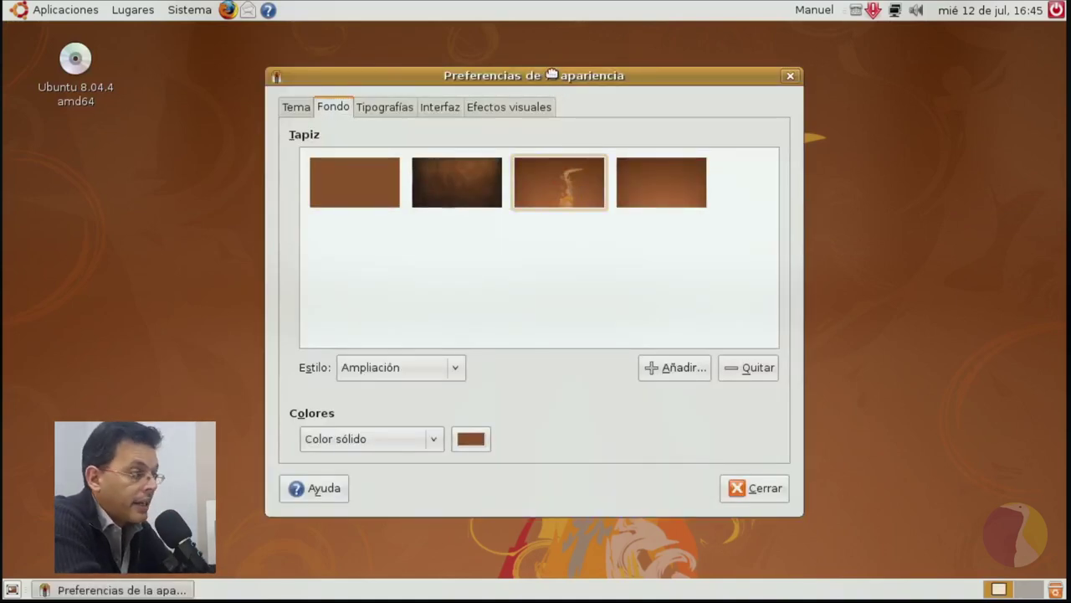
pyautogui.moveTo(551, 74); pyautogui.dragTo(496, 25)
# Try the solid-colour and dark textured wallpapers, then settle on the fourth smooth brown one.
pyautogui.click(315, 211)
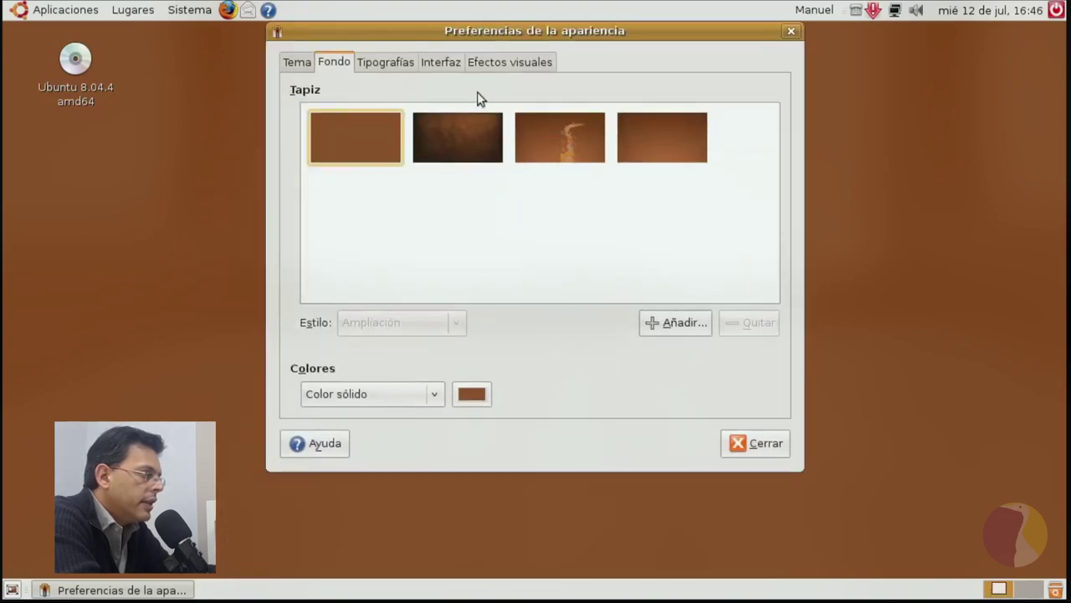
pyautogui.click(465, 129)
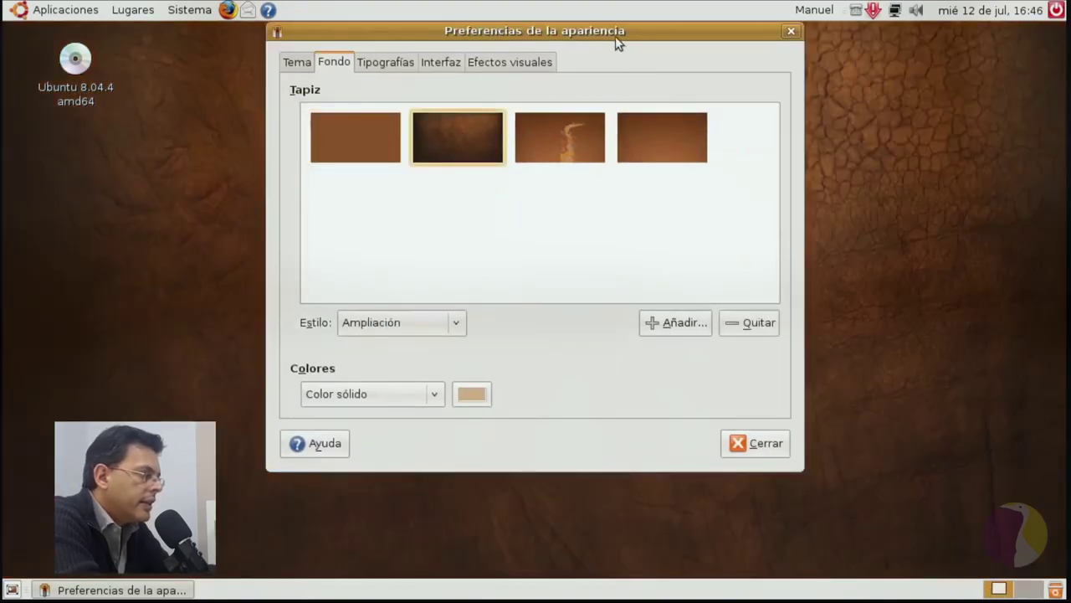
pyautogui.moveTo(615, 36); pyautogui.dragTo(600, 96)
pyautogui.click(643, 215)
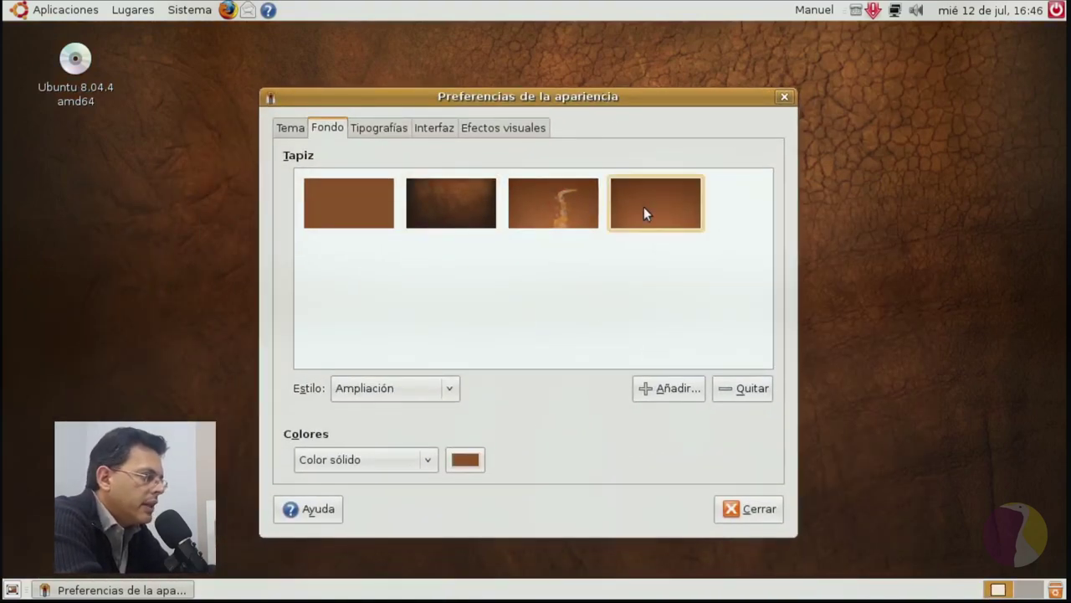
pyautogui.moveTo(574, 98); pyautogui.dragTo(669, 81)
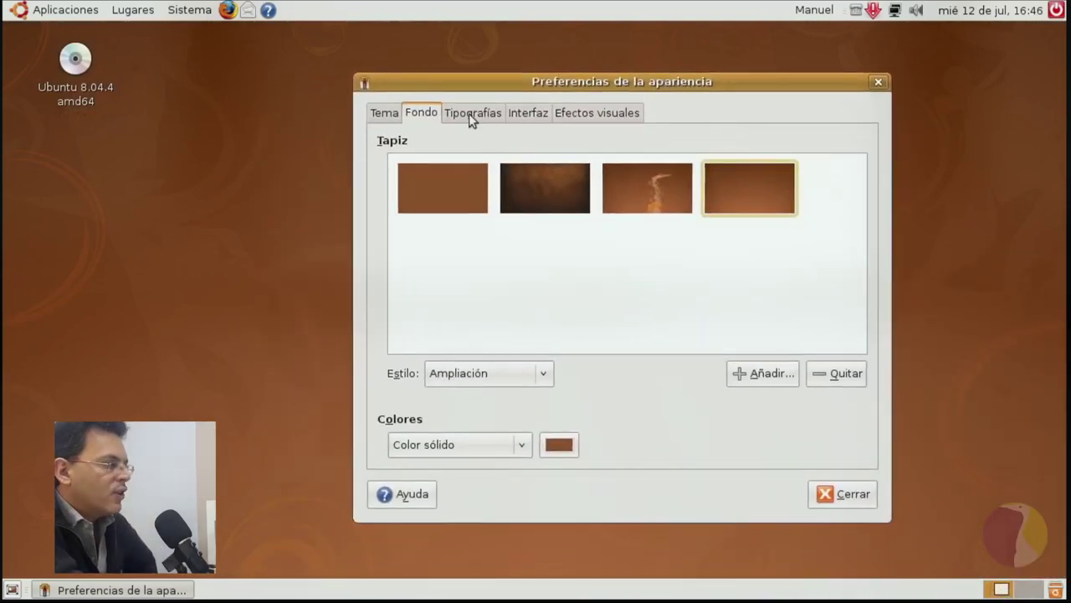
# Try enabling Extra visual effects on the Efectos visuales tab and dismiss the resulting error.
pyautogui.click(590, 115)
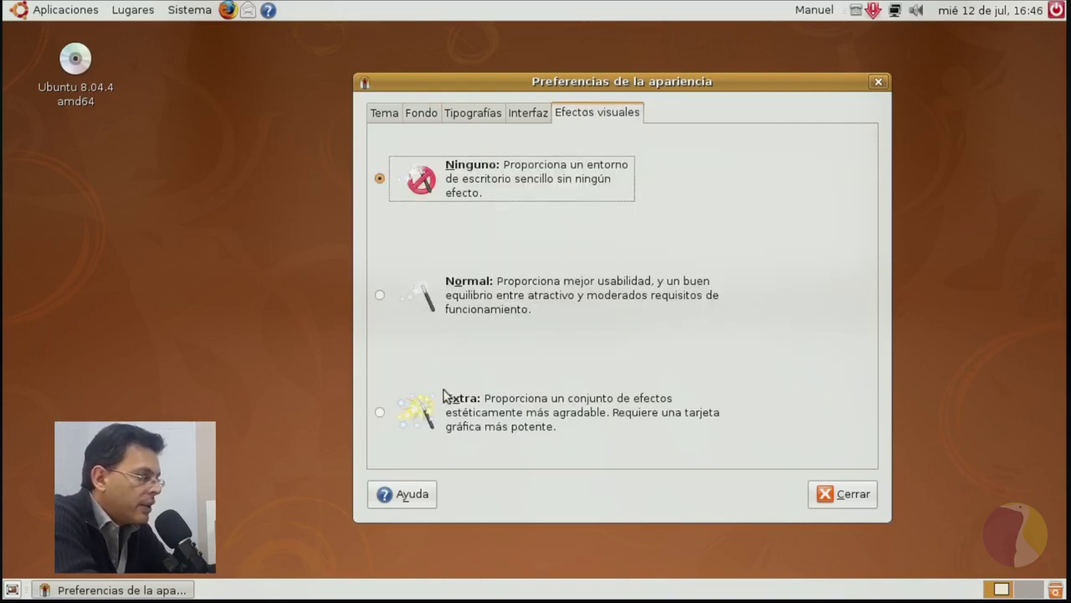
pyautogui.click(381, 414)
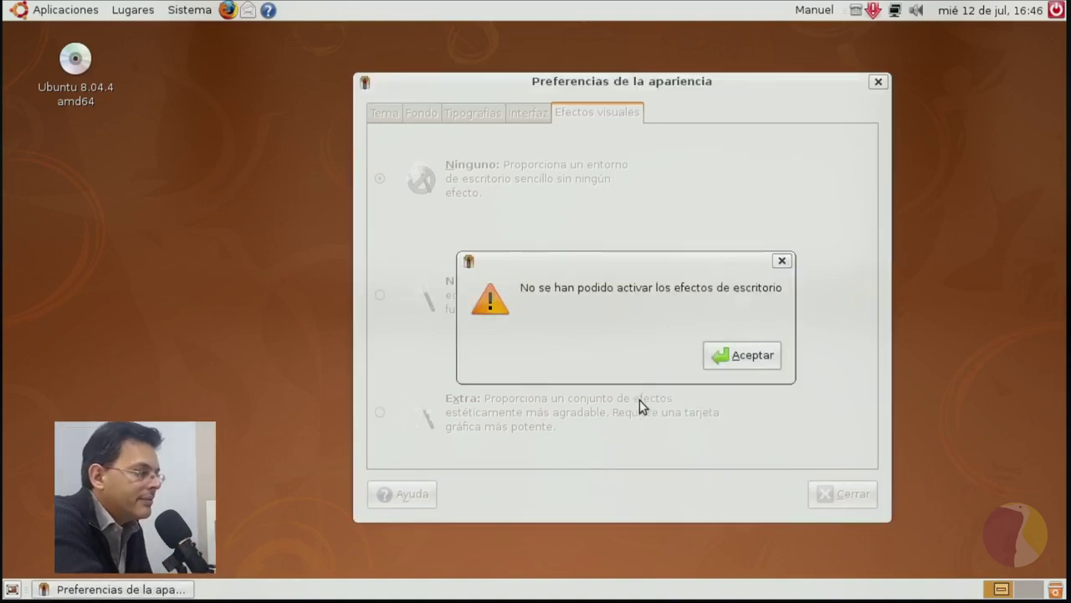
pyautogui.click(748, 354)
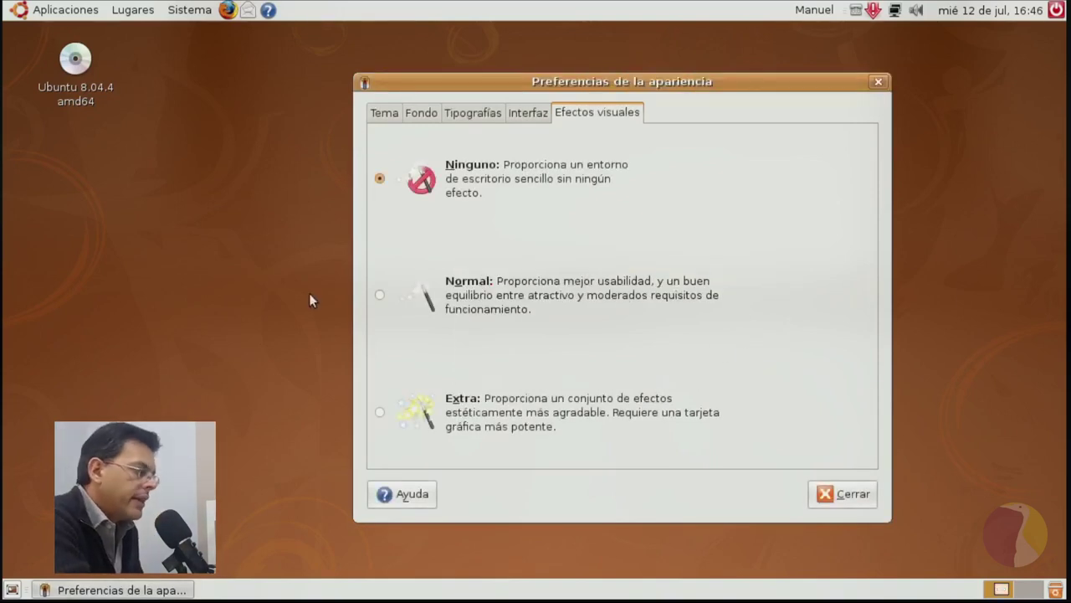
# Try Normal visual effects, dismiss the error, and close Appearance Preferences.
pyautogui.click(379, 294)
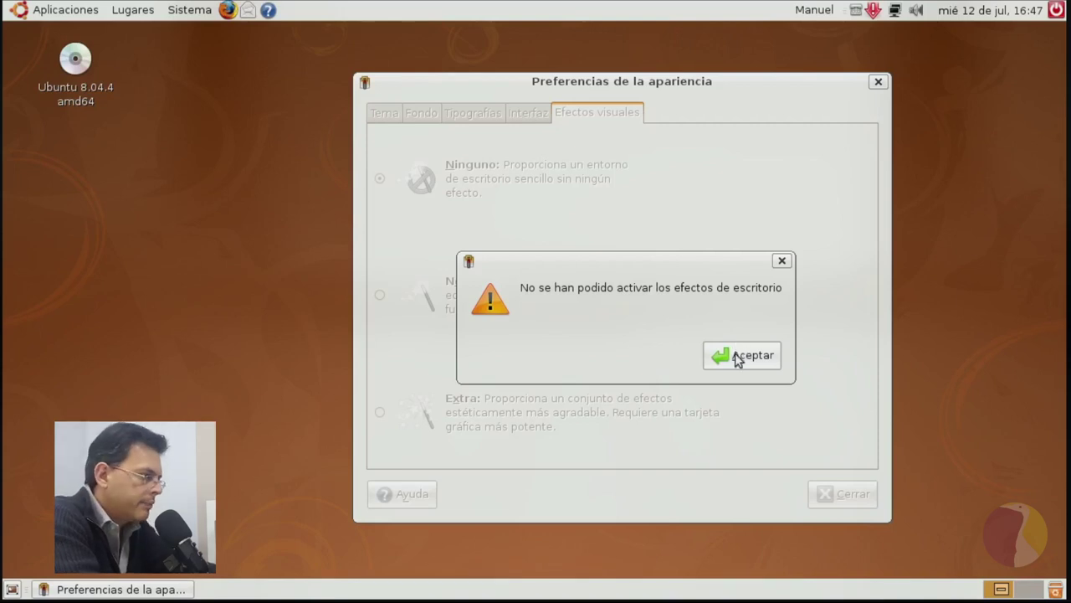
pyautogui.click(735, 358)
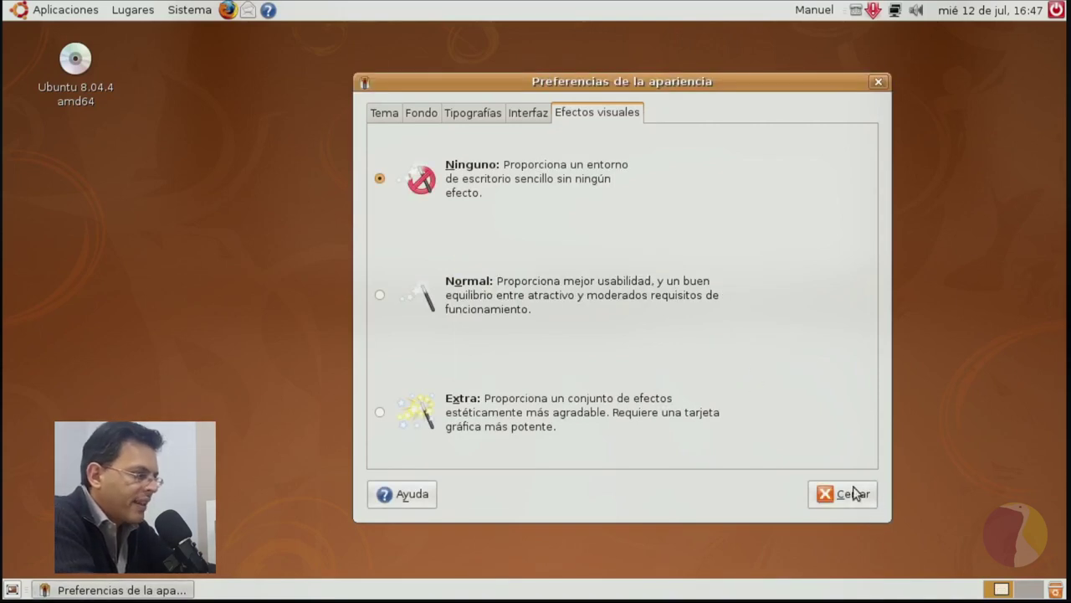
pyautogui.click(853, 493)
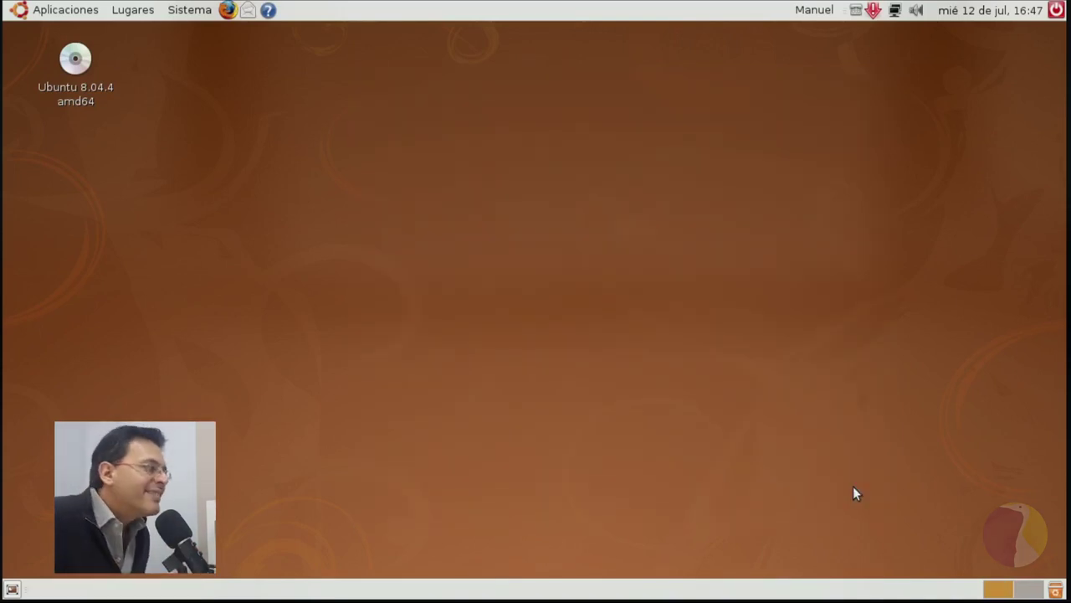